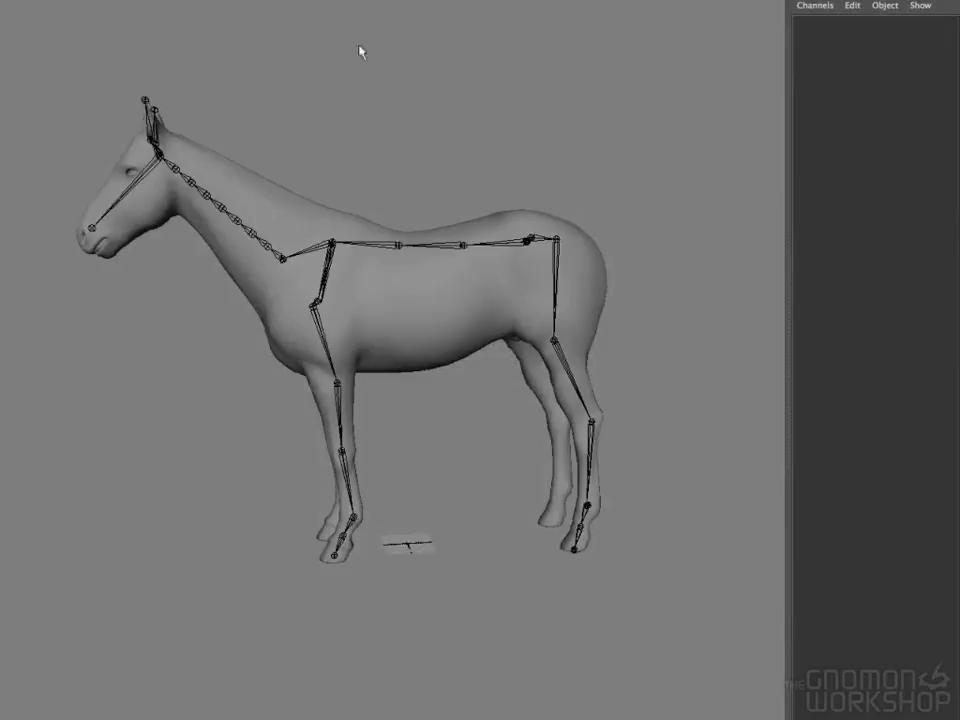
# Unhide the shldrShpere sphere at the horse's shoulder and turn on X-ray shading so the joints show through the mesh
pyautogui.keyDown('alt'); pyautogui.moveTo(339, 354); pyautogui.dragTo(401, 349); pyautogui.keyUp('alt')
pyautogui.keyDown('alt'); pyautogui.moveTo(401, 349); pyautogui.dragTo(552, 370, button='right'); pyautogui.keyUp('alt')
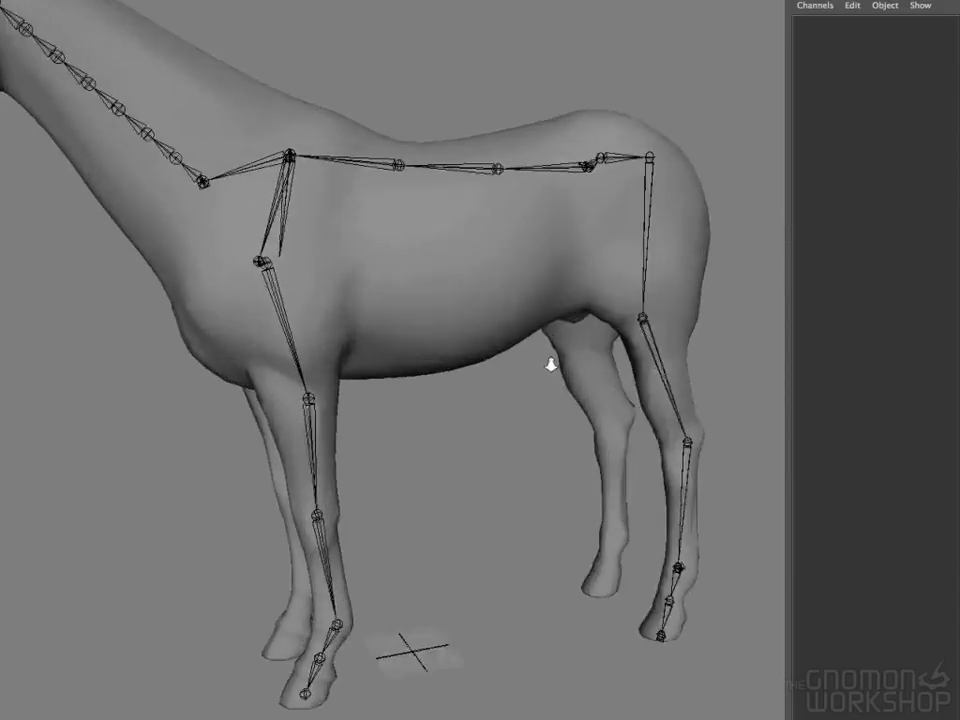
pyautogui.scroll(-5, 271, 366)
pyautogui.keyDown('alt'); pyautogui.moveTo(280, 364); pyautogui.dragTo(501, 377); pyautogui.keyUp('alt')
pyautogui.moveTo(501, 377)
pyautogui.keyDown('alt'); pyautogui.mouseDown(button='right')
pyautogui.moveTo(686, 400)
pyautogui.moveTo(495, 388)
pyautogui.mouseUp(button='right'); pyautogui.keyUp('alt')
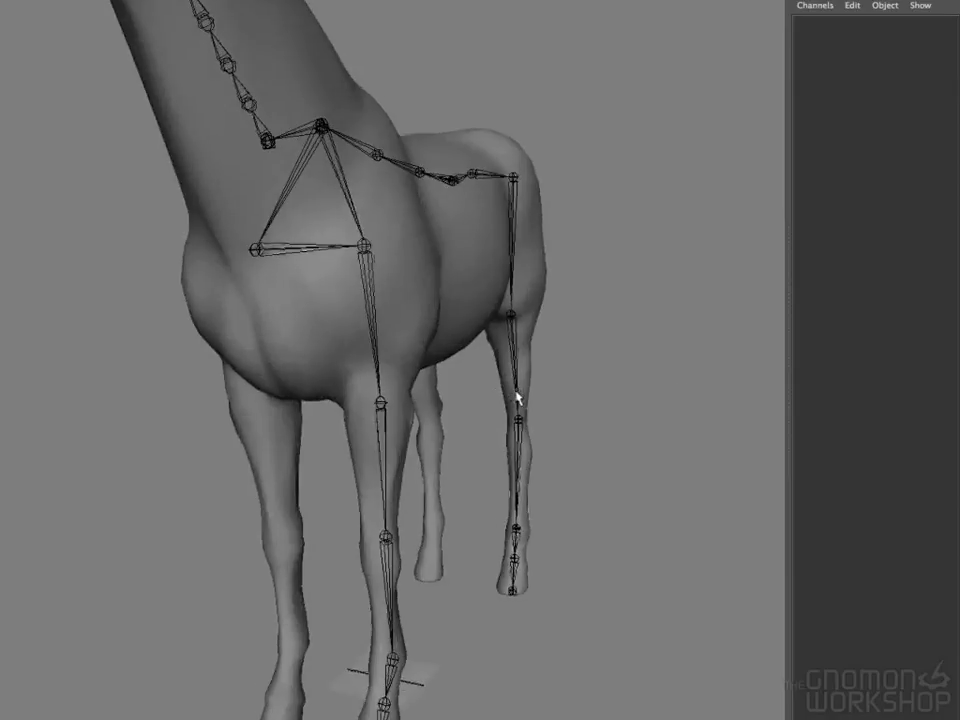
pyautogui.keyDown('alt'); pyautogui.moveTo(531, 396); pyautogui.dragTo(463, 349); pyautogui.keyUp('alt')
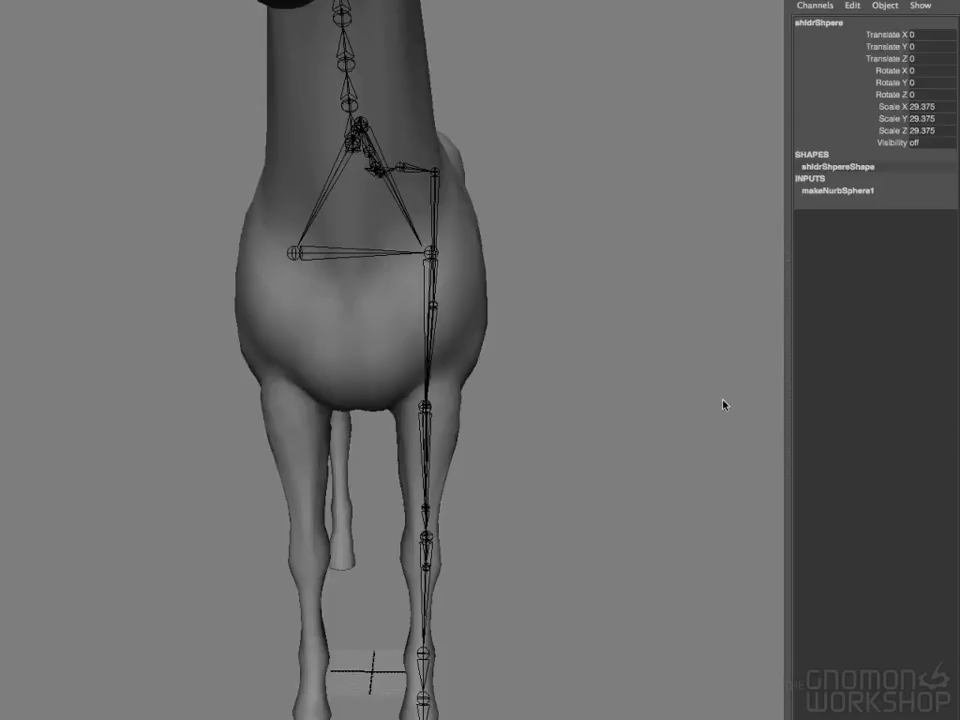
pyautogui.hotkey('shift', 'h')
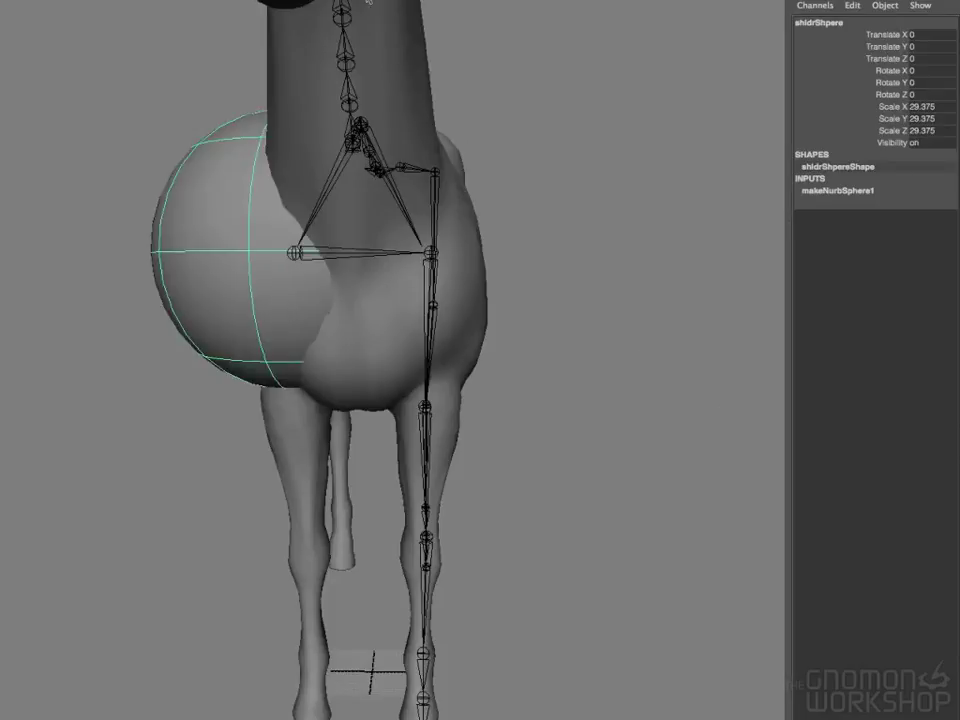
pyautogui.hotkey('alt', 'x')
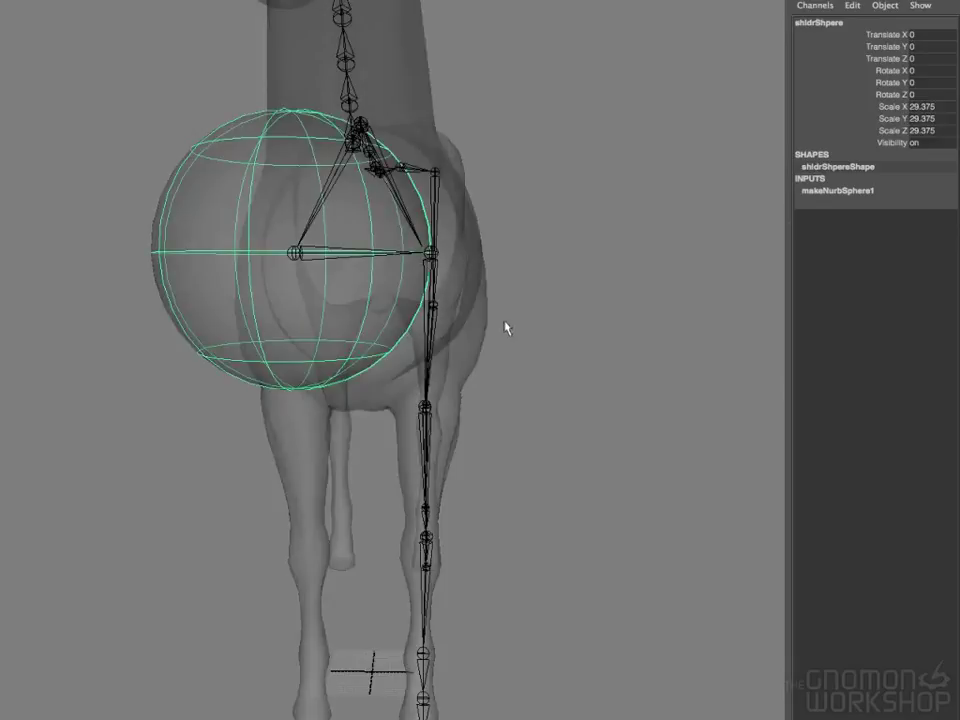
# Compare the shoulder joints with the sphere's surface from the front, above and side, and hide shldrShpere again
pyautogui.keyDown('alt'); pyautogui.moveTo(506, 328); pyautogui.dragTo(538, 358); pyautogui.keyUp('alt')
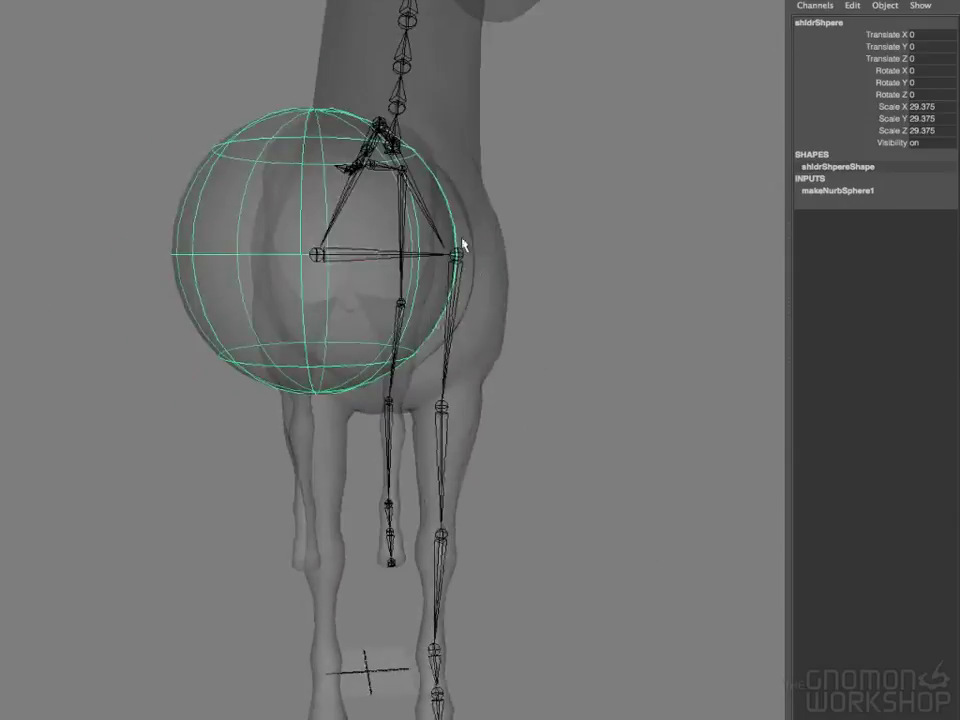
pyautogui.keyDown('alt'); pyautogui.moveTo(476, 266); pyautogui.dragTo(332, 401); pyautogui.keyUp('alt')
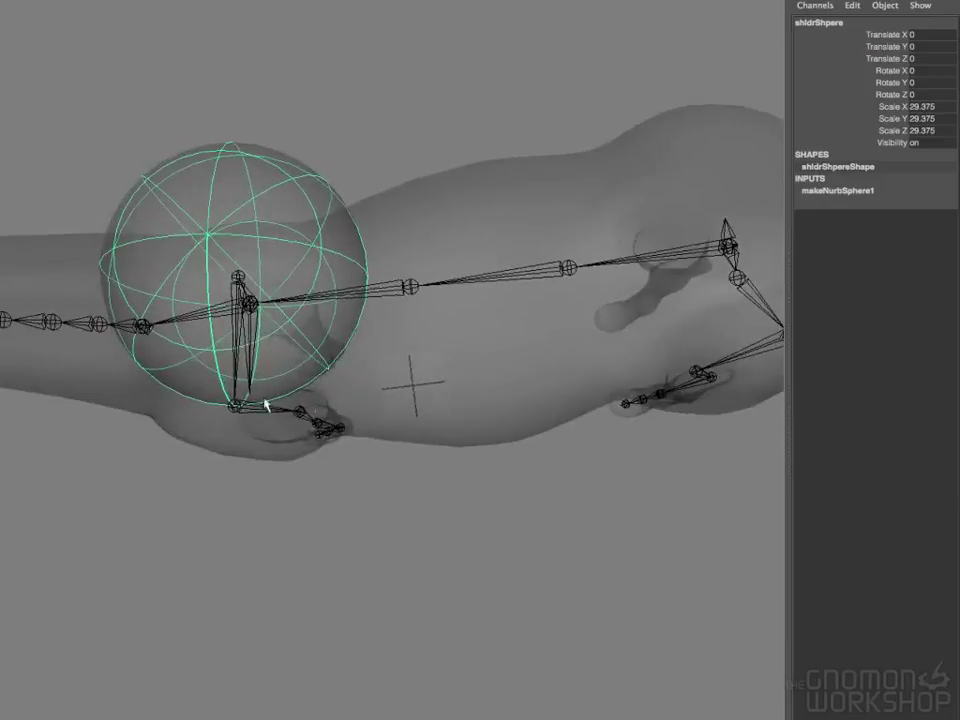
pyautogui.keyDown('alt'); pyautogui.moveTo(252, 403); pyautogui.dragTo(398, 312); pyautogui.keyUp('alt')
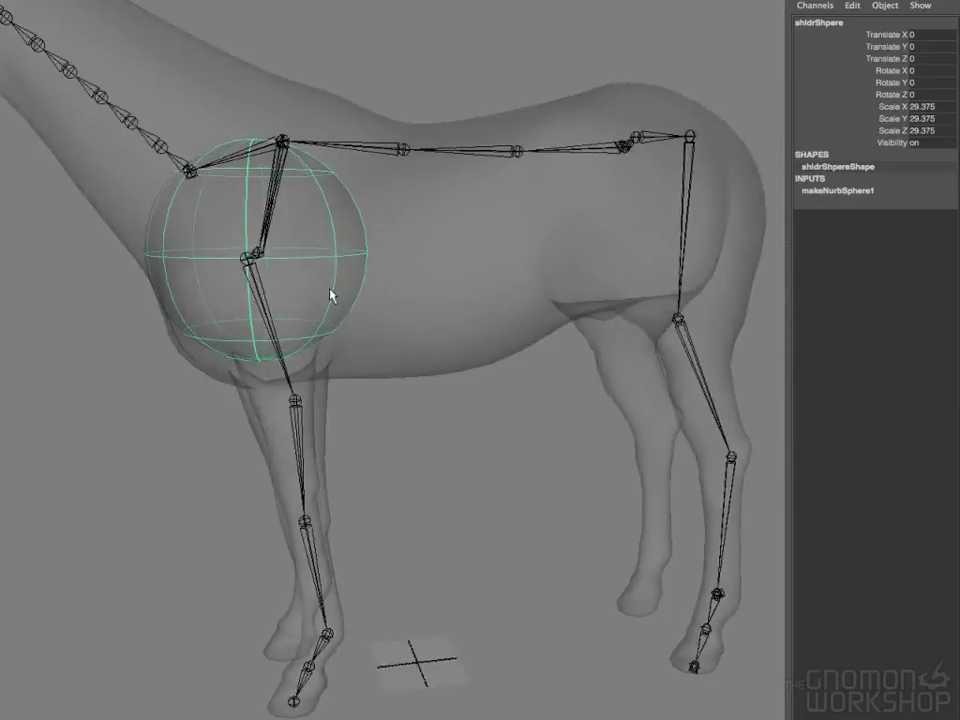
pyautogui.keyDown('alt'); pyautogui.moveTo(326, 306); pyautogui.dragTo(433, 311); pyautogui.keyUp('alt')
pyautogui.hotkey('ctrl', 'h')
pyautogui.click(312, 266)
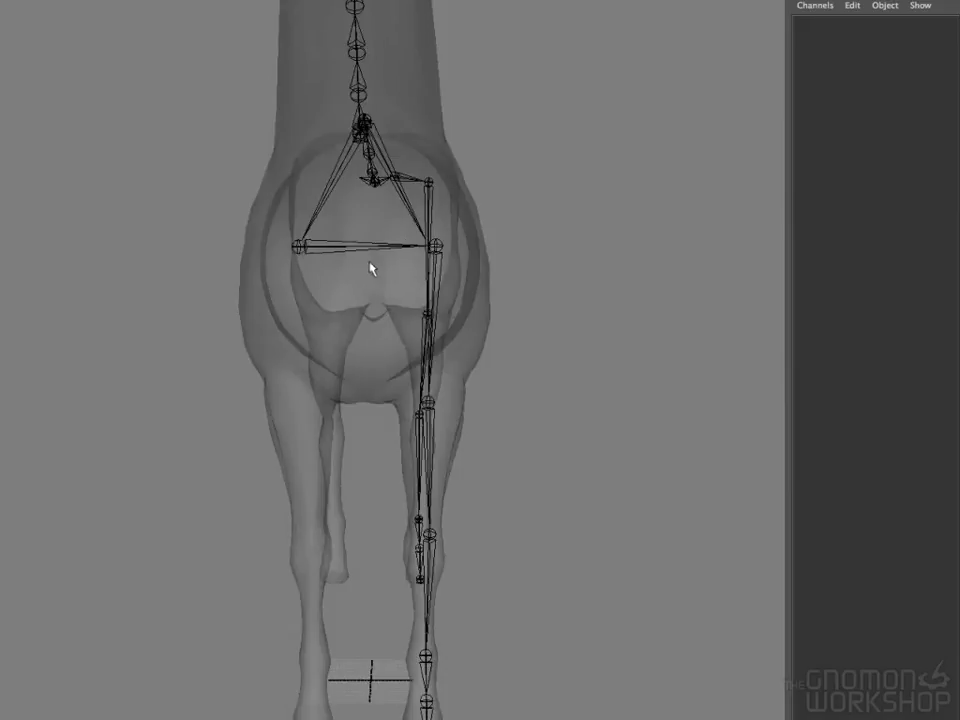
# Examine the horse's front and hind leg joint chains from several angles and close the reference footage playback
pyautogui.keyDown('alt'); pyautogui.moveTo(443, 278); pyautogui.dragTo(420, 454); pyautogui.keyUp('alt')
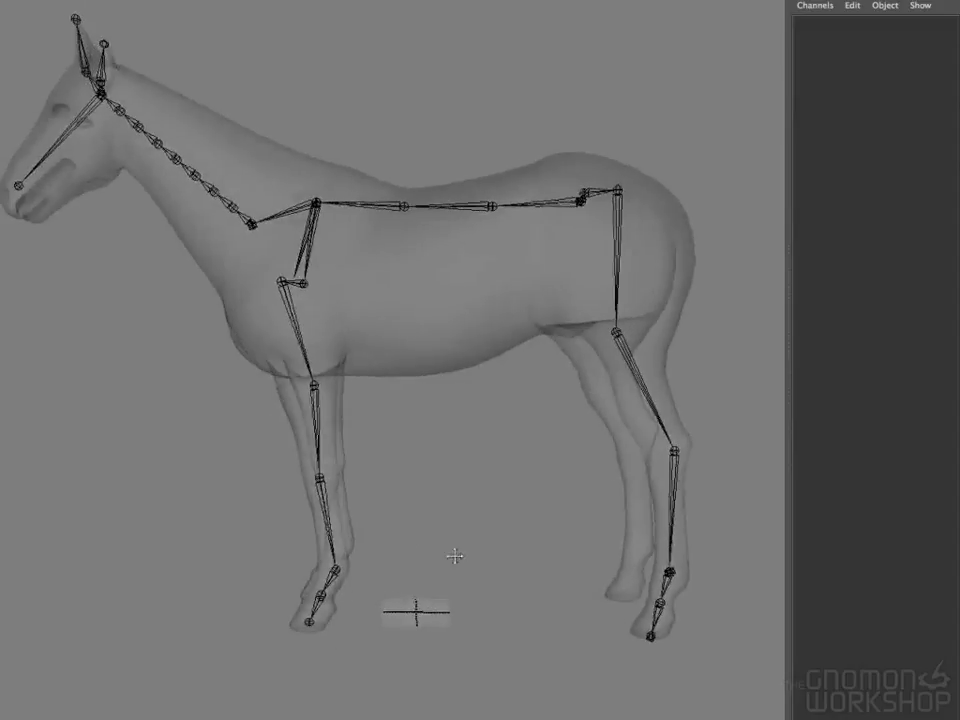
pyautogui.keyDown('alt'); pyautogui.moveTo(452, 555); pyautogui.dragTo(360, 524, button='middle'); pyautogui.keyUp('alt')
pyautogui.keyDown('alt'); pyautogui.moveTo(283, 428); pyautogui.dragTo(221, 420); pyautogui.keyUp('alt')
pyautogui.keyDown('alt'); pyautogui.moveTo(335, 602); pyautogui.dragTo(470, 594); pyautogui.keyUp('alt')
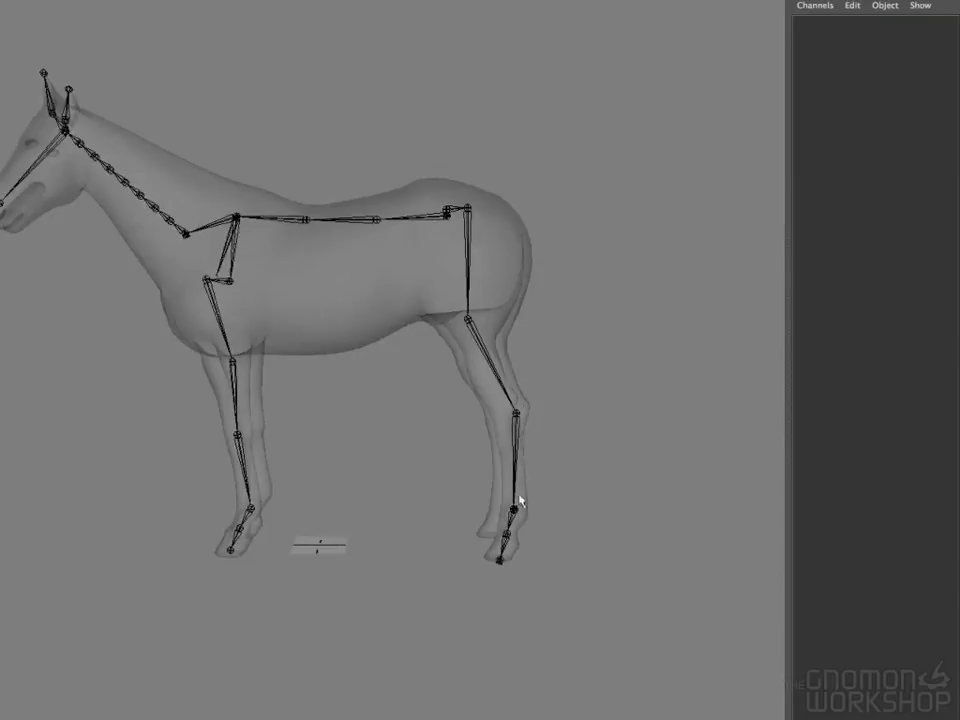
pyautogui.keyDown('alt'); pyautogui.moveTo(396, 437); pyautogui.dragTo(453, 441); pyautogui.keyUp('alt')
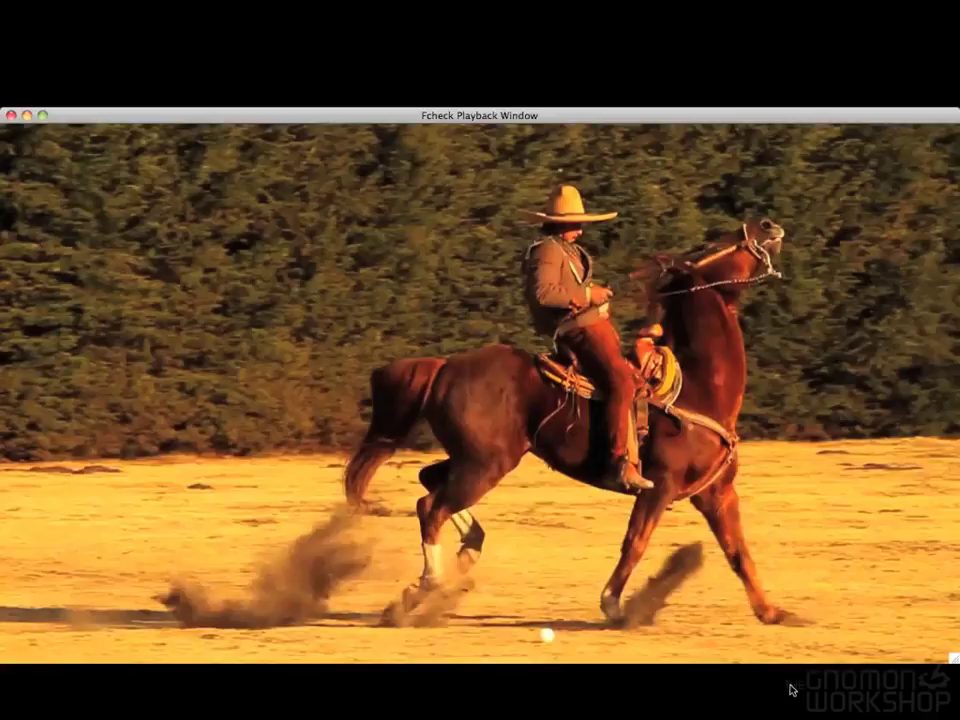
pyautogui.press('Escape')
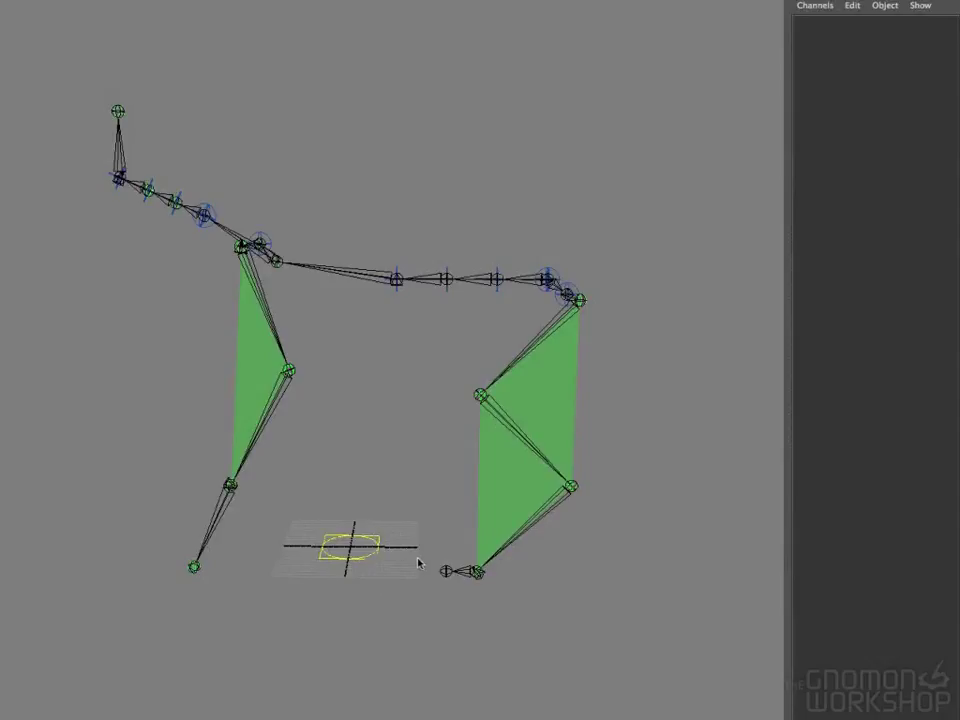
# Move the hind leg's l_midleg_pos placer to about X -0.614, Y 0.82, Z 1.314
pyautogui.keyDown('alt'); pyautogui.moveTo(494, 571); pyautogui.dragTo(447, 527); pyautogui.keyUp('alt')
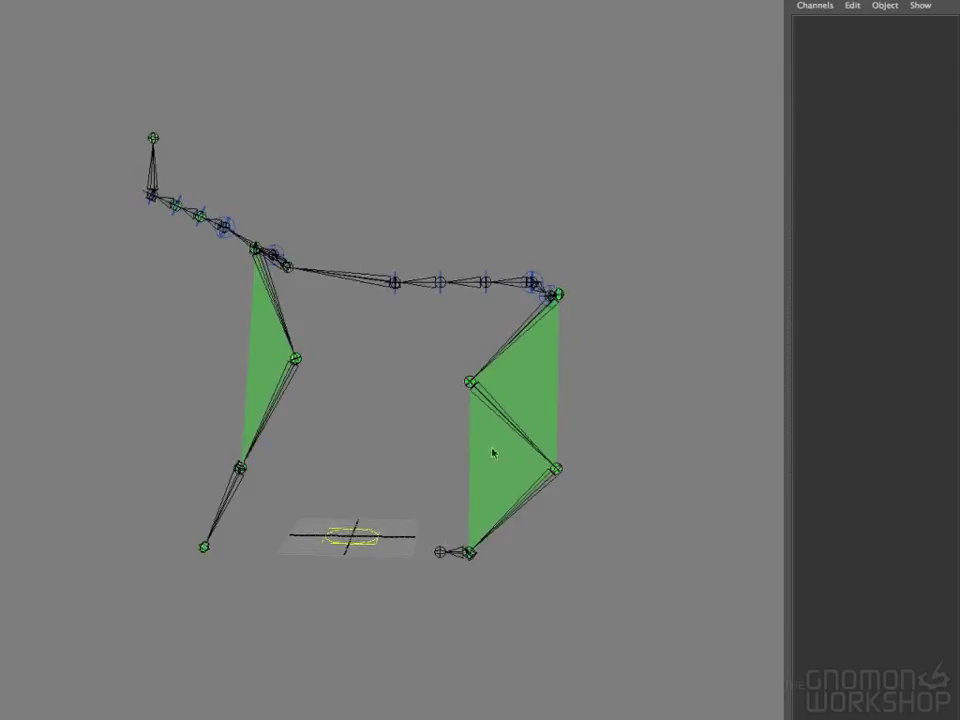
pyautogui.keyDown('alt'); pyautogui.moveTo(404, 466); pyautogui.dragTo(467, 471); pyautogui.keyUp('alt')
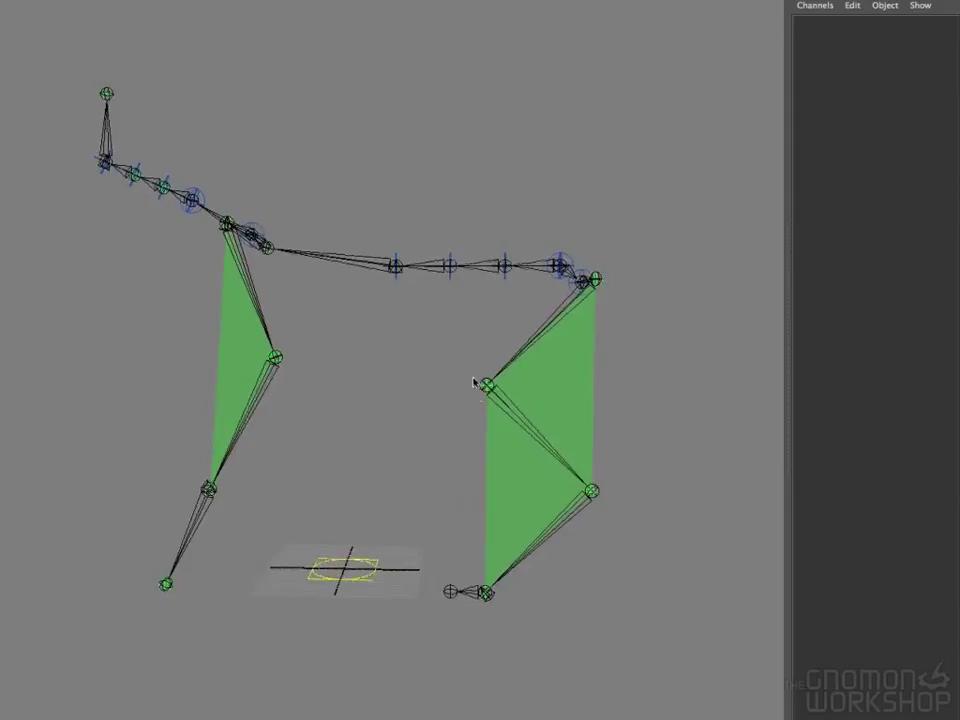
pyautogui.click(591, 418)
pyautogui.keyDown('alt'); pyautogui.moveTo(591, 418); pyautogui.dragTo(534, 403, button='right'); pyautogui.keyUp('alt')
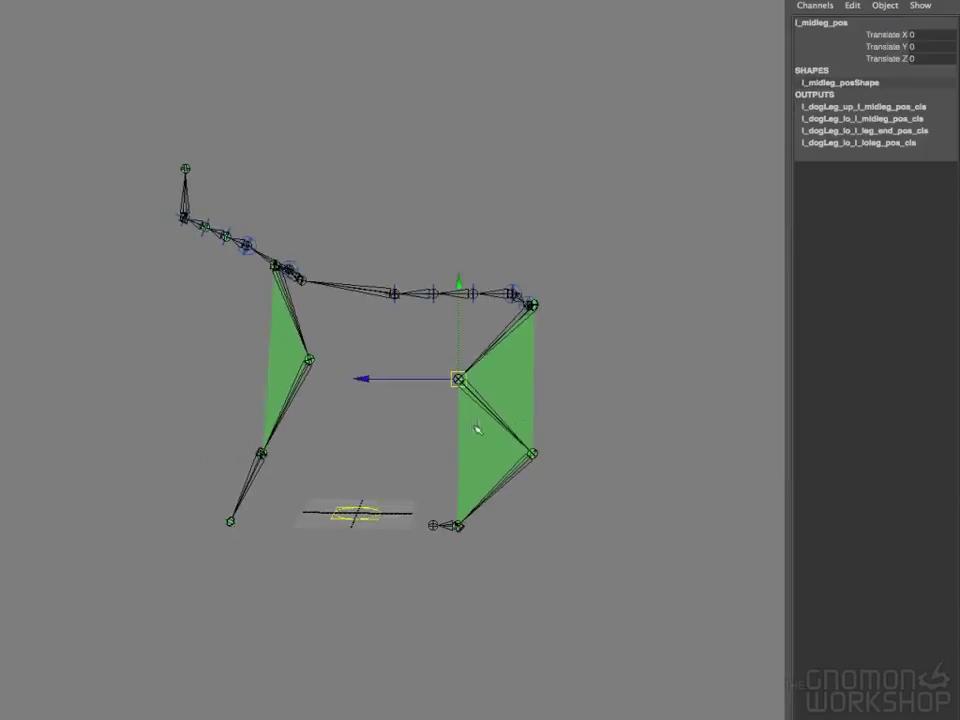
pyautogui.keyDown('alt'); pyautogui.moveTo(476, 429); pyautogui.dragTo(525, 446, button='right'); pyautogui.keyUp('alt')
pyautogui.keyDown('alt'); pyautogui.moveTo(525, 446); pyautogui.dragTo(527, 510); pyautogui.keyUp('alt')
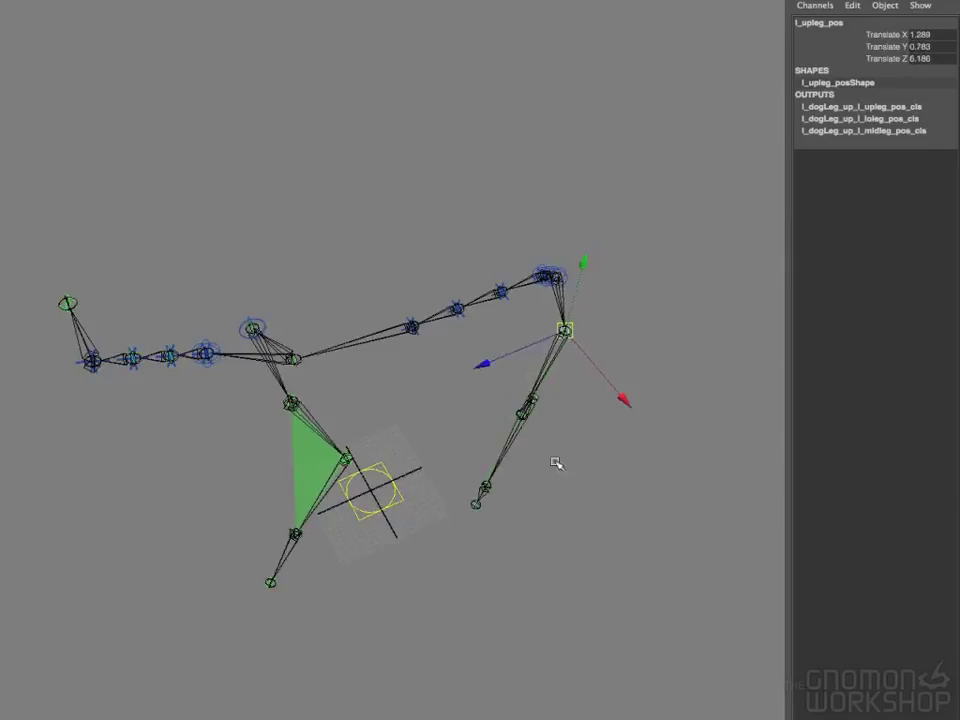
pyautogui.click(522, 416)
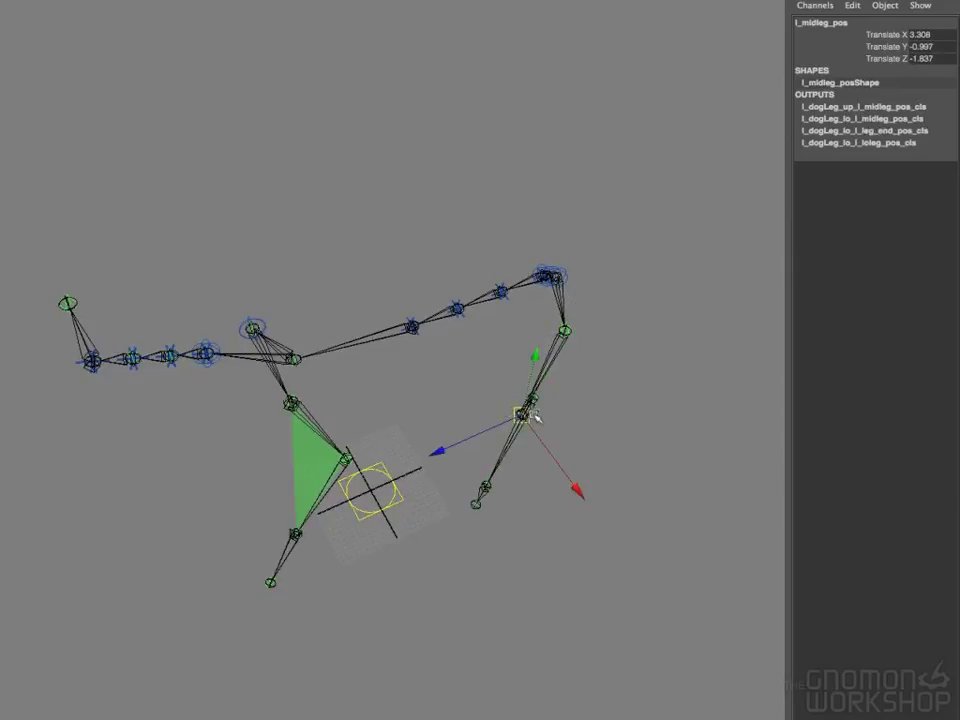
pyautogui.moveTo(525, 416); pyautogui.dragTo(497, 399)
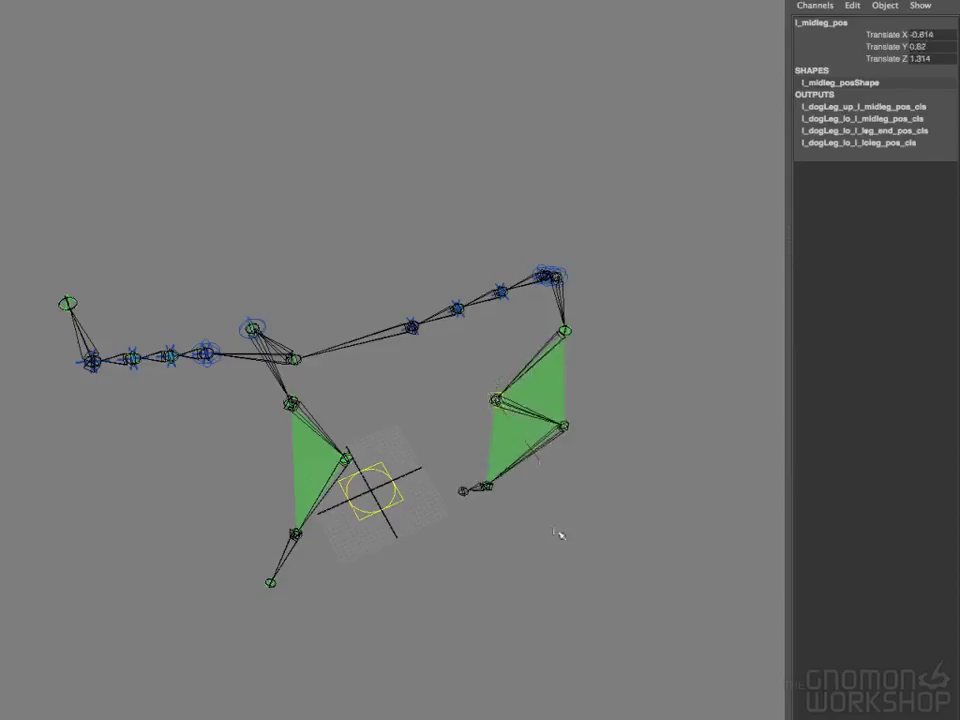
# Select the hind leg's l_loleg_pos placer and reposition it freehand, checking the leg plane from several angles
pyautogui.click(559, 564)
pyautogui.keyDown('alt'); pyautogui.moveTo(559, 564); pyautogui.dragTo(583, 482); pyautogui.keyUp('alt')
pyautogui.click(576, 474)
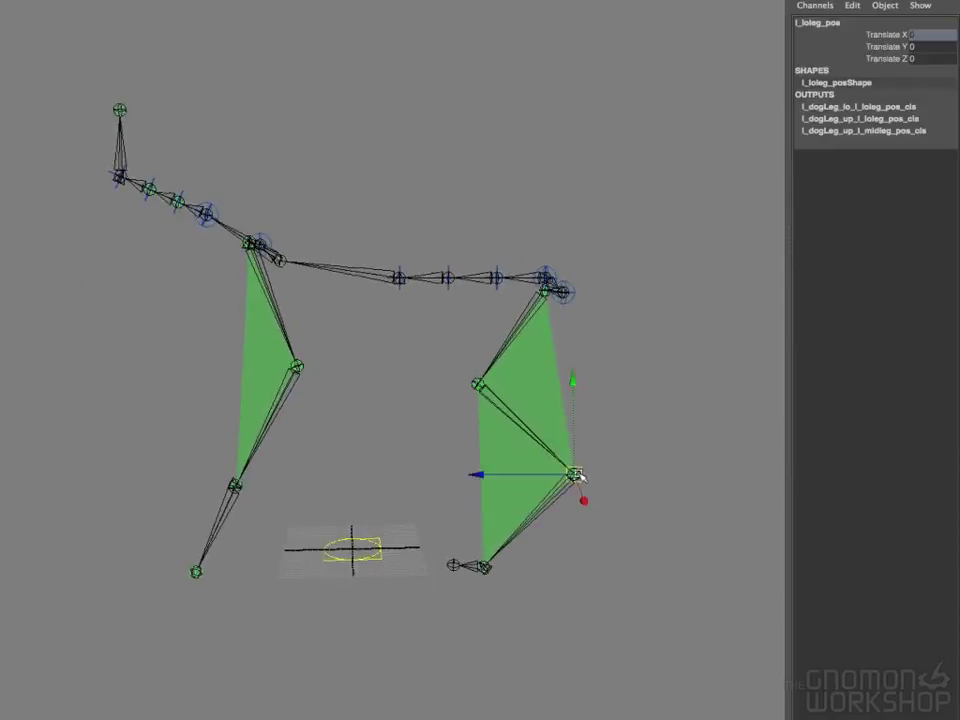
pyautogui.keyDown('alt'); pyautogui.moveTo(551, 411); pyautogui.dragTo(580, 522); pyautogui.keyUp('alt')
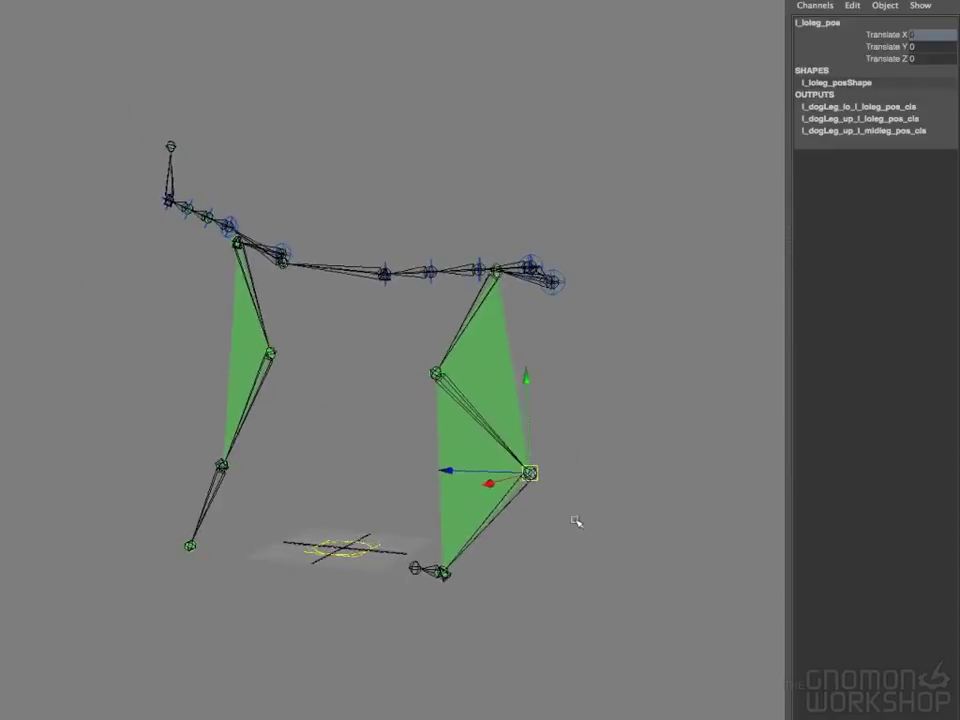
pyautogui.moveTo(529, 473); pyautogui.dragTo(488, 428)
pyautogui.keyDown('alt'); pyautogui.moveTo(488, 428); pyautogui.dragTo(435, 486); pyautogui.keyUp('alt')
pyautogui.moveTo(332, 452)
pyautogui.mouseDown()
pyautogui.moveTo(323, 428)
pyautogui.moveTo(322, 452)
pyautogui.moveTo(325, 438)
pyautogui.mouseUp()
pyautogui.keyDown('alt'); pyautogui.moveTo(334, 553); pyautogui.dragTo(497, 585); pyautogui.keyUp('alt')
# Reposition the hind leg's l_midleg_pos placer to about X 2.181, Y -0.117, Z 2
pyautogui.click(477, 400)
pyautogui.keyDown('alt'); pyautogui.moveTo(477, 400); pyautogui.dragTo(489, 433); pyautogui.keyUp('alt')
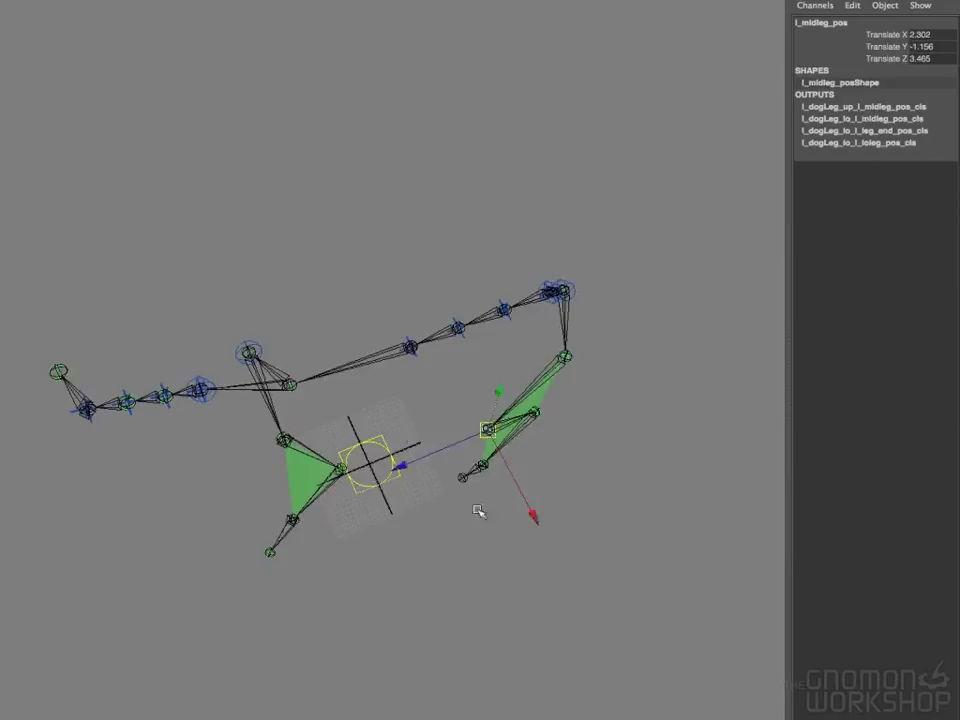
pyautogui.keyDown('alt'); pyautogui.moveTo(476, 510); pyautogui.dragTo(487, 489); pyautogui.keyUp('alt')
pyautogui.moveTo(472, 402); pyautogui.dragTo(482, 395)
pyautogui.click(563, 460)
pyautogui.moveTo(573, 462)
pyautogui.keyDown('alt'); pyautogui.mouseDown()
pyautogui.moveTo(556, 466)
pyautogui.moveTo(585, 499)
pyautogui.moveTo(547, 487)
pyautogui.moveTo(514, 493)
pyautogui.moveTo(538, 486)
pyautogui.moveTo(538, 452)
pyautogui.moveTo(536, 476)
pyautogui.moveTo(574, 495)
pyautogui.moveTo(575, 487)
pyautogui.mouseUp(); pyautogui.keyUp('alt')
pyautogui.click(495, 313)
pyautogui.keyDown('alt'); pyautogui.moveTo(495, 313); pyautogui.dragTo(450, 317); pyautogui.keyUp('alt')
pyautogui.keyDown('alt'); pyautogui.moveTo(463, 514); pyautogui.dragTo(529, 519); pyautogui.keyUp('alt')
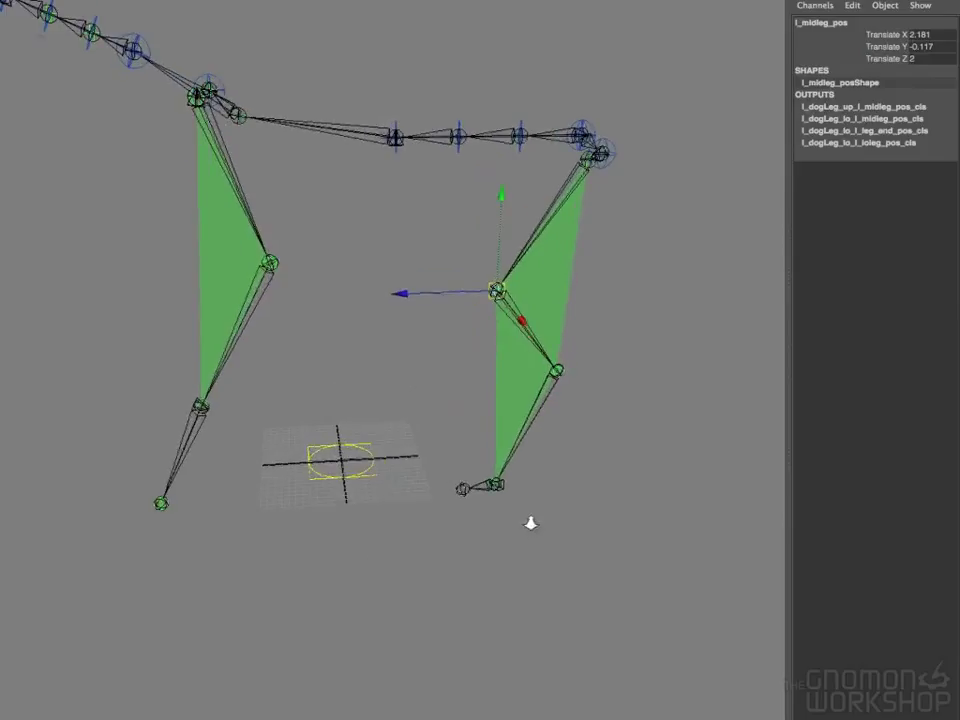
# Move the l_foot_end_pos placer forward along Z to about 2.129 and clear the selection
pyautogui.click(467, 490)
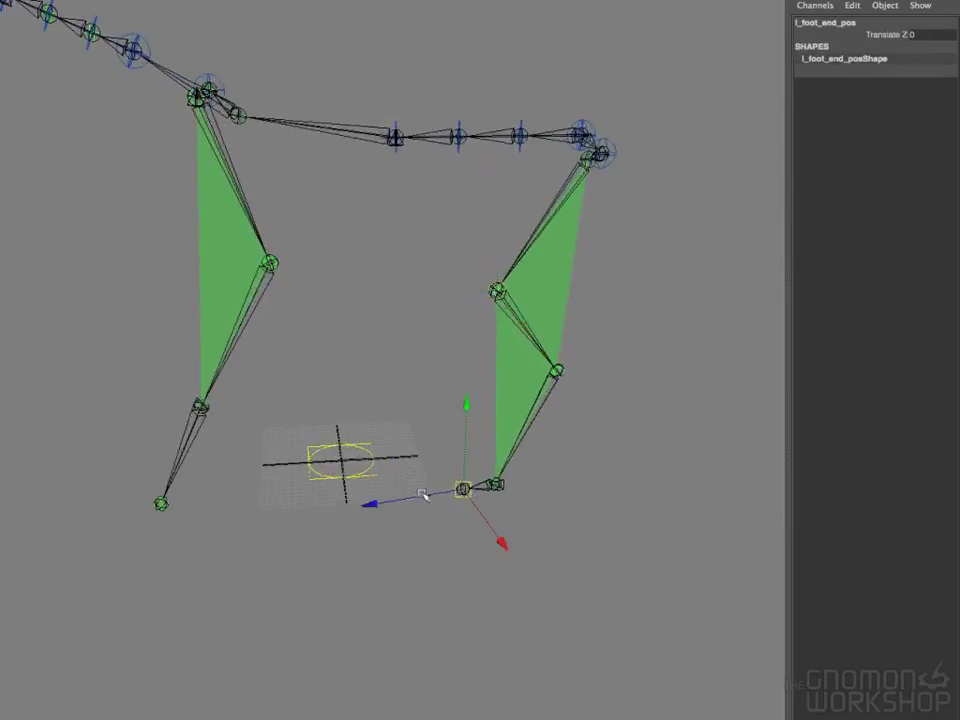
pyautogui.moveTo(370, 504); pyautogui.dragTo(356, 506)
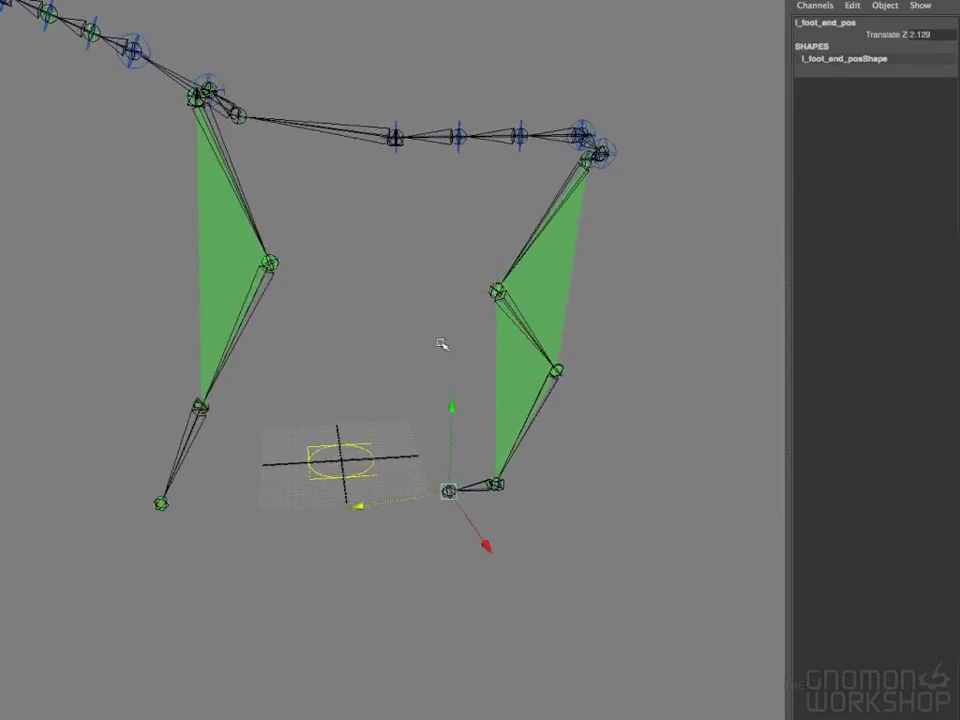
pyautogui.click(395, 346)
# Move the front leg's bipedArm_2_master_pos placer sideways to about X -8.161
pyautogui.keyDown('alt'); pyautogui.moveTo(395, 346); pyautogui.dragTo(351, 437); pyautogui.keyUp('alt')
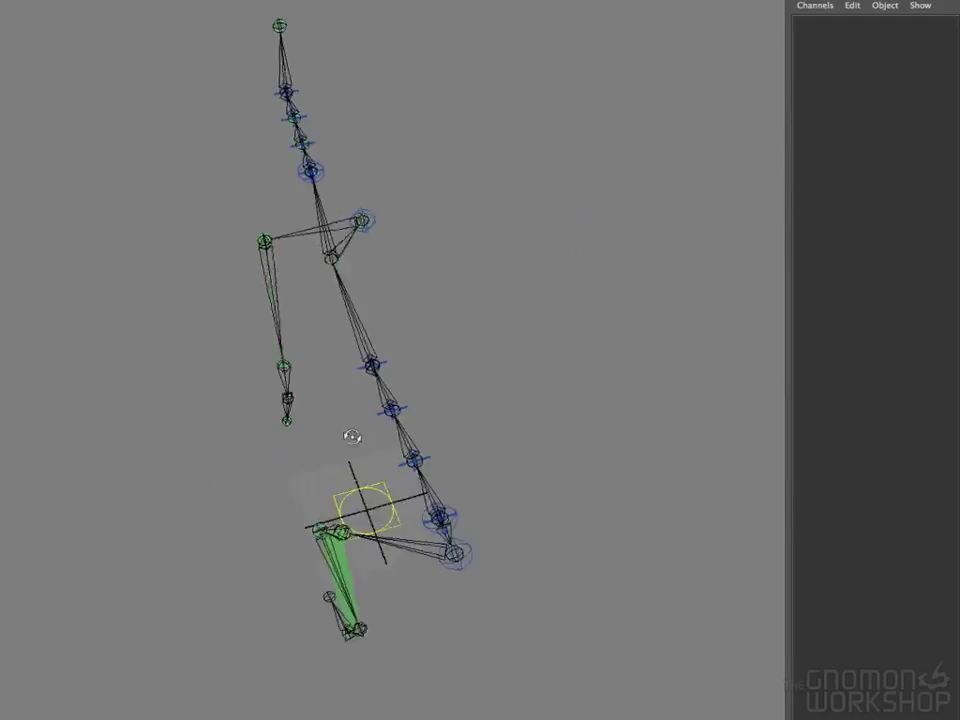
pyautogui.click(376, 219)
pyautogui.keyDown('alt'); pyautogui.moveTo(400, 240); pyautogui.dragTo(465, 343); pyautogui.keyUp('alt')
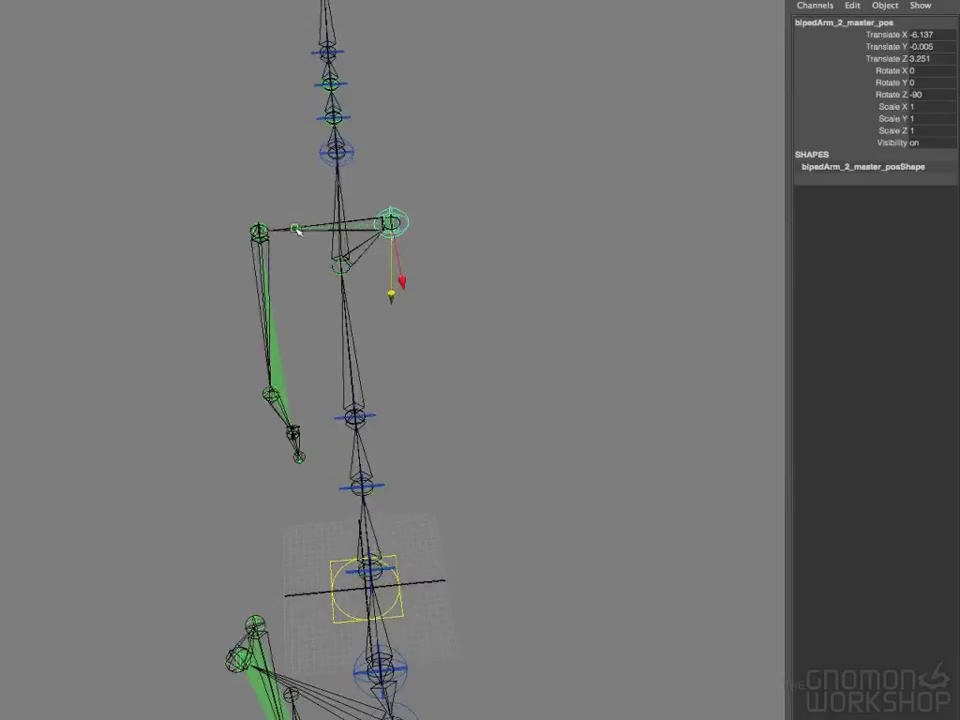
pyautogui.moveTo(300, 231); pyautogui.dragTo(315, 231, button='middle')
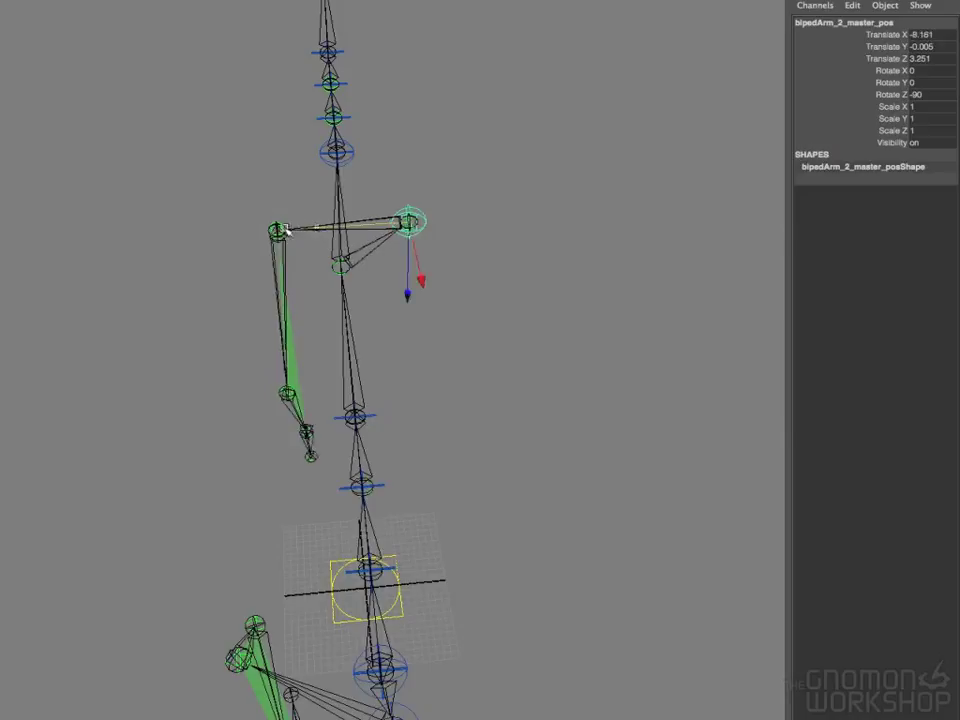
# Reposition the front leg's upper placer and move l_loarm_pos to about X -17.418, Y -19.742, Z 10.193
pyautogui.click(273, 243)
pyautogui.moveTo(206, 274); pyautogui.dragTo(180, 281)
pyautogui.moveTo(443, 342)
pyautogui.keyDown('alt'); pyautogui.mouseDown()
pyautogui.moveTo(684, 296)
pyautogui.moveTo(513, 304)
pyautogui.moveTo(350, 358)
pyautogui.moveTo(390, 377)
pyautogui.moveTo(437, 354)
pyautogui.mouseUp(); pyautogui.keyUp('alt')
pyautogui.click(355, 358)
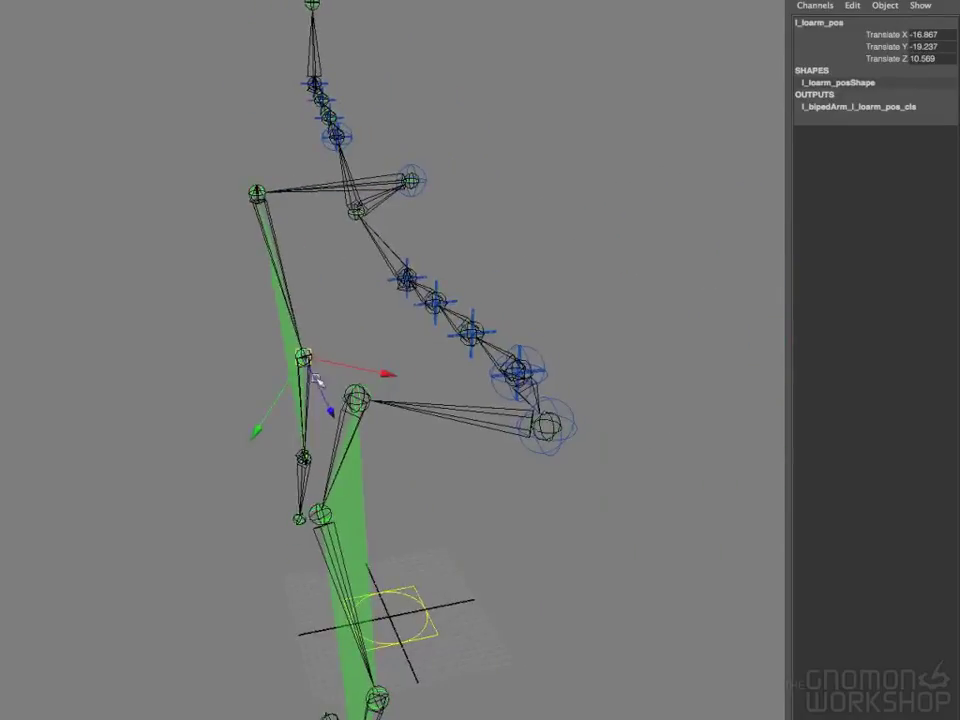
pyautogui.moveTo(307, 358); pyautogui.dragTo(437, 381)
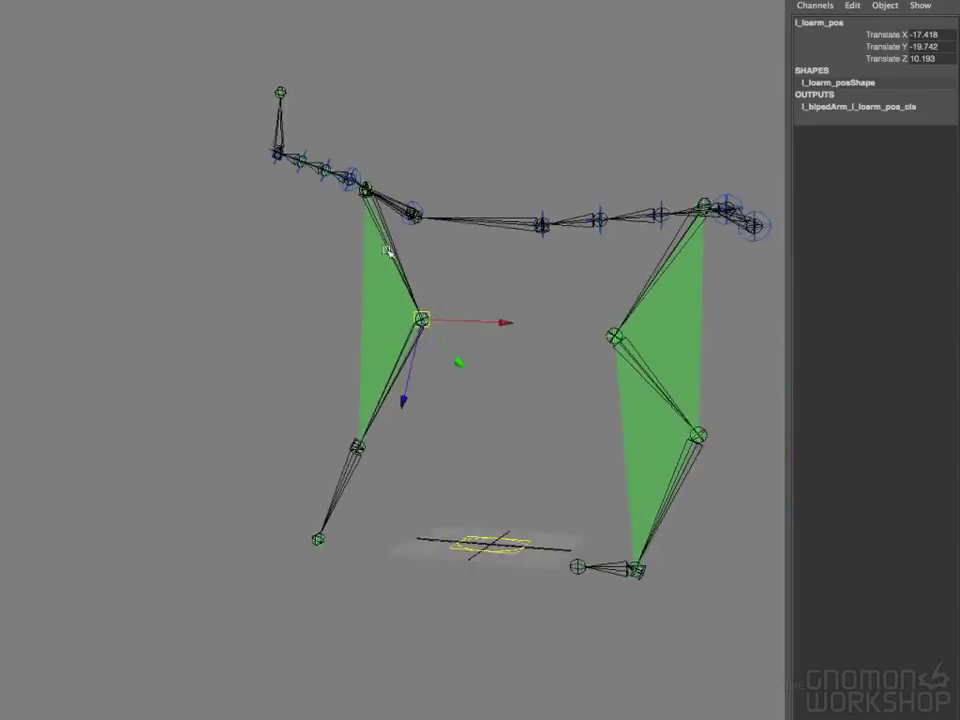
# Select the l_hand_pos and l_hand_end_pos placers in turn and examine the lower front leg from several angles
pyautogui.click(357, 447)
pyautogui.keyDown('alt'); pyautogui.moveTo(400, 480); pyautogui.dragTo(540, 494); pyautogui.keyUp('alt')
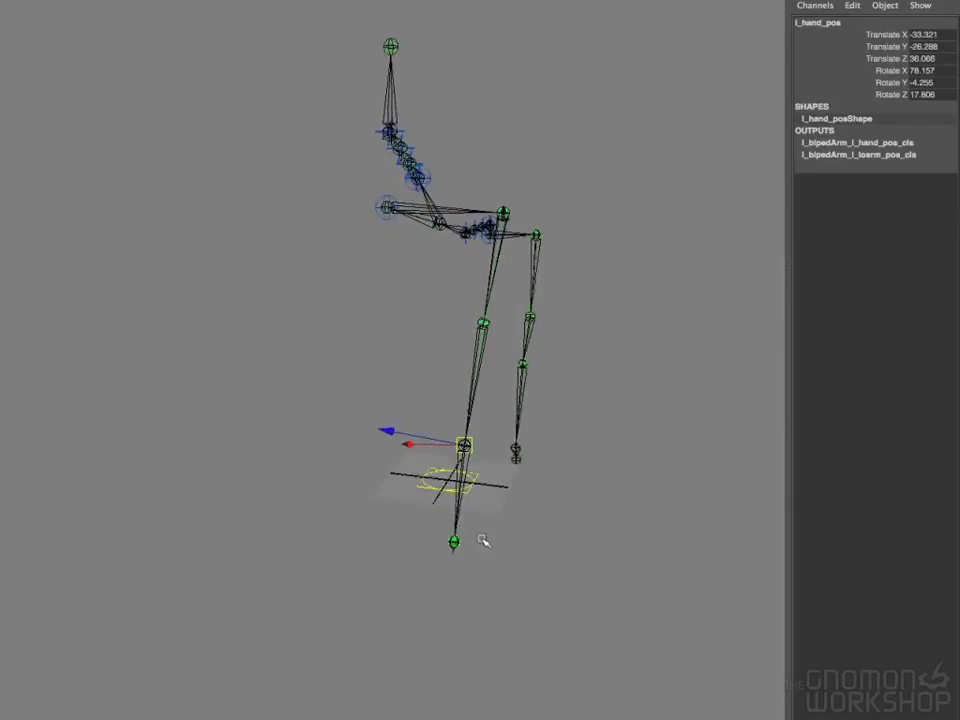
pyautogui.keyDown('alt'); pyautogui.moveTo(486, 540); pyautogui.dragTo(360, 513); pyautogui.keyUp('alt')
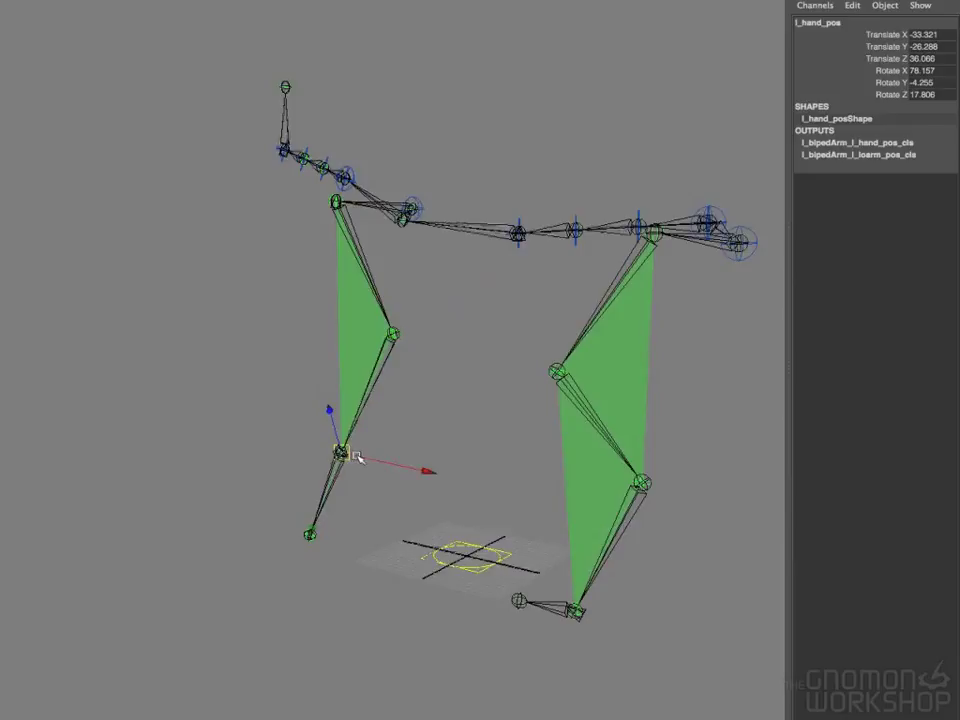
pyautogui.keyDown('alt'); pyautogui.moveTo(358, 466); pyautogui.dragTo(489, 572); pyautogui.keyUp('alt')
pyautogui.click(422, 590)
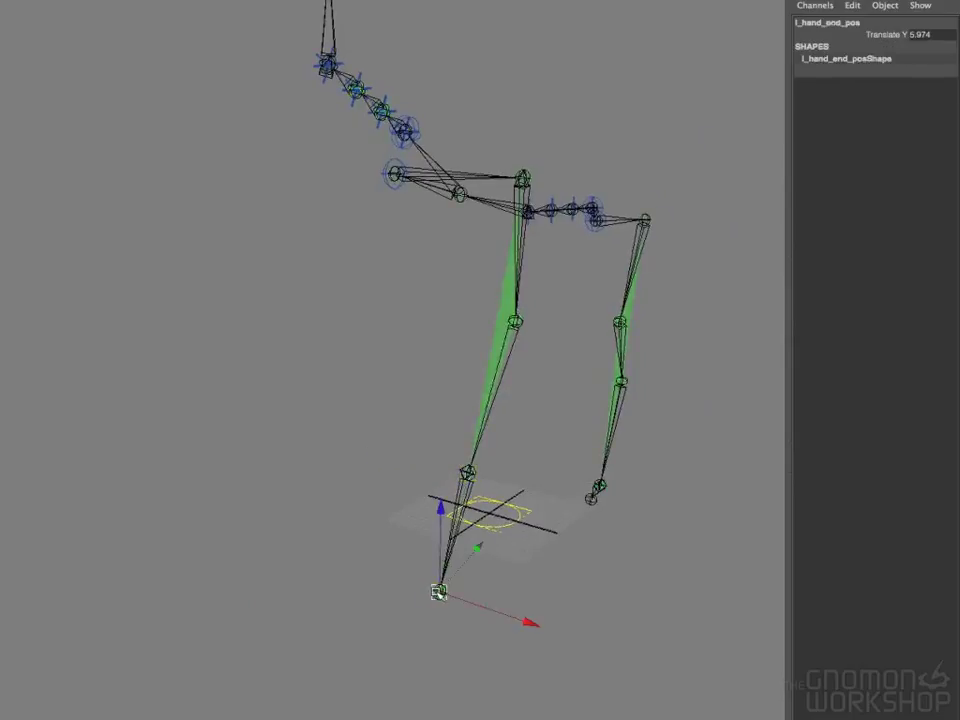
# Move the front leg's l_loarm_pos placer to about X -15.273, Y -19.849, Z 11.16 and check the leg plane
pyautogui.keyDown('alt'); pyautogui.moveTo(388, 442); pyautogui.dragTo(372, 355); pyautogui.keyUp('alt')
pyautogui.click(464, 318)
pyautogui.keyDown('alt'); pyautogui.moveTo(544, 407); pyautogui.dragTo(396, 500); pyautogui.keyUp('alt')
pyautogui.moveTo(373, 438); pyautogui.dragTo(360, 462)
pyautogui.keyDown('alt'); pyautogui.moveTo(360, 462); pyautogui.dragTo(397, 485, button='right'); pyautogui.keyUp('alt')
pyautogui.keyDown('alt'); pyautogui.moveTo(397, 485); pyautogui.dragTo(489, 435); pyautogui.keyUp('alt')
pyautogui.keyDown('alt'); pyautogui.moveTo(489, 435); pyautogui.dragTo(591, 446, button='right'); pyautogui.keyUp('alt')
pyautogui.keyDown('alt'); pyautogui.moveTo(591, 446); pyautogui.dragTo(535, 416); pyautogui.keyUp('alt')
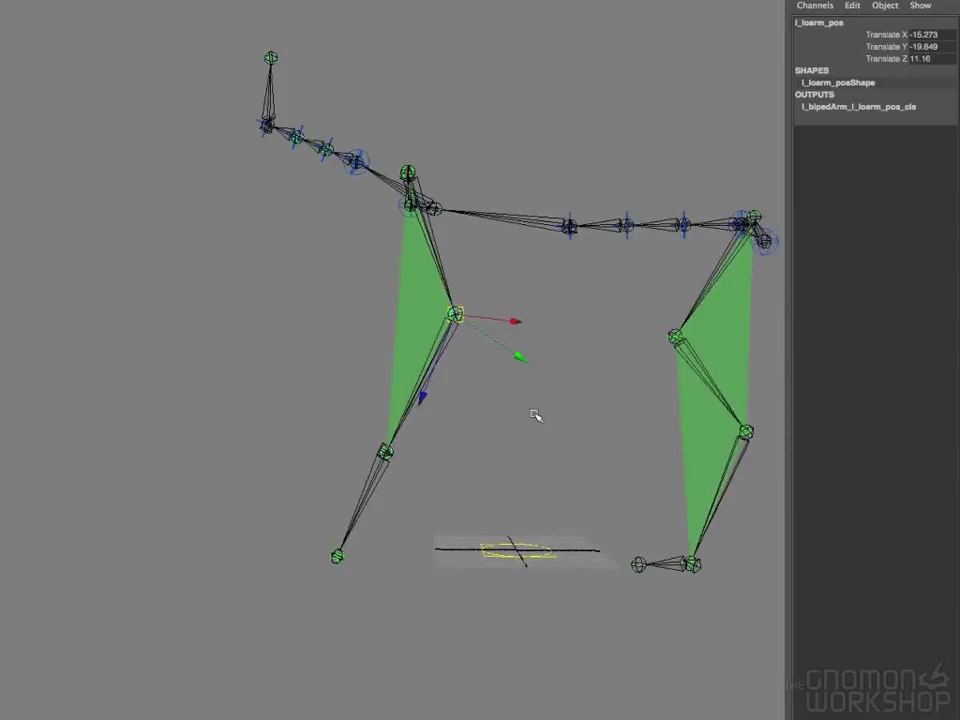
pyautogui.moveTo(535, 416)
pyautogui.keyDown('alt'); pyautogui.mouseDown()
pyautogui.moveTo(527, 429)
pyautogui.moveTo(562, 441)
pyautogui.moveTo(542, 422)
pyautogui.mouseUp(); pyautogui.keyUp('alt')
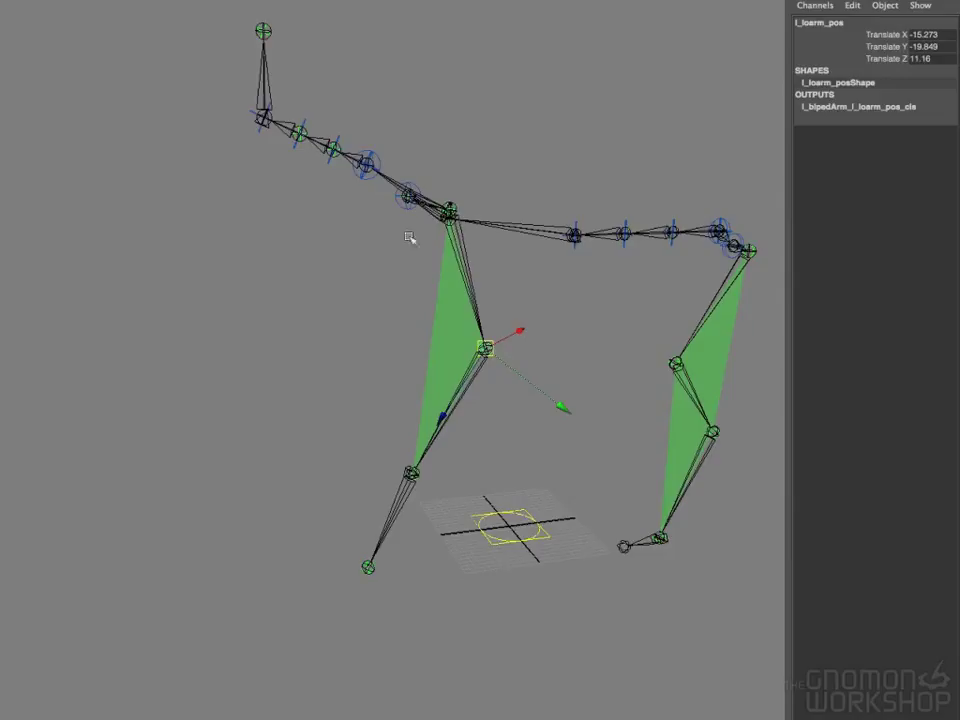
# Select the front leg's l_hand_pos placer, clear the selection and examine both leg planes and the joint skeleton from several angles
pyautogui.click(414, 476)
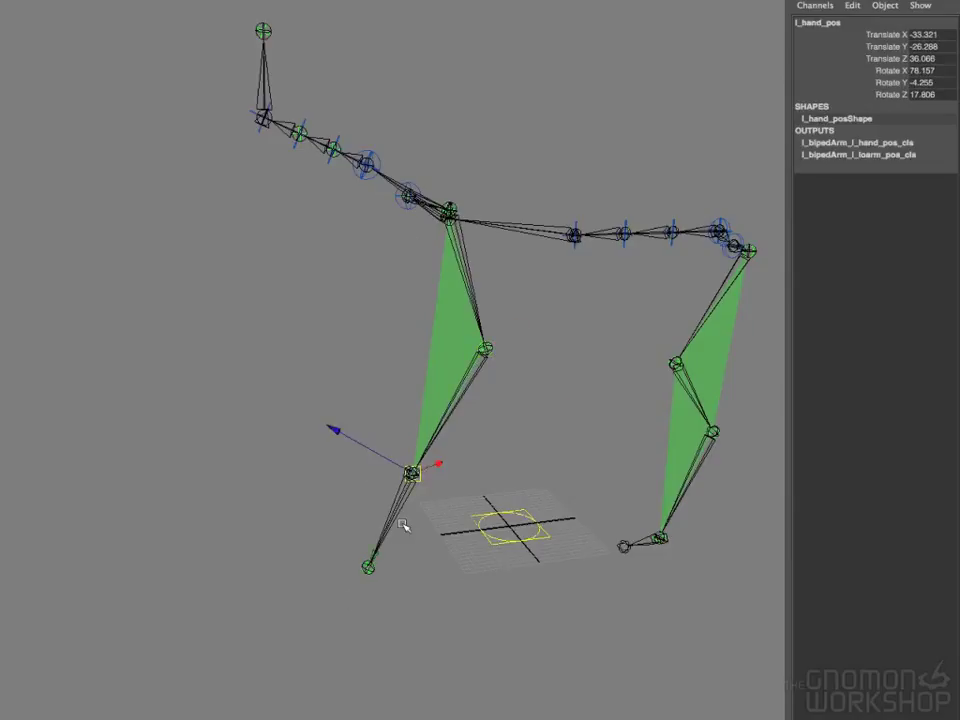
pyautogui.click(649, 429)
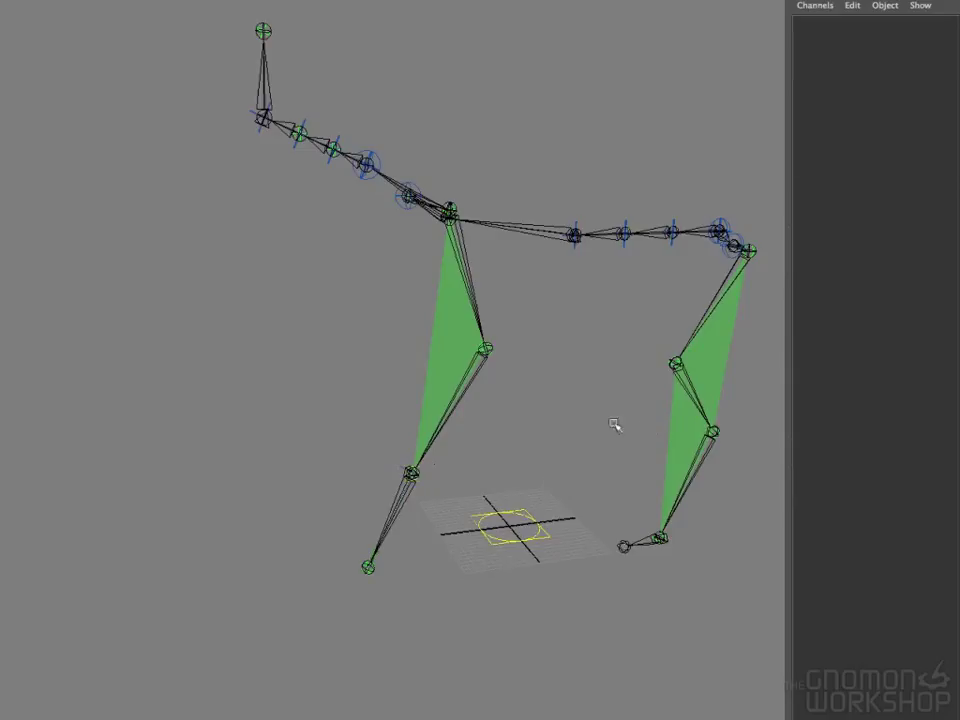
pyautogui.keyDown('alt'); pyautogui.moveTo(649, 429); pyautogui.dragTo(504, 447, button='right'); pyautogui.keyUp('alt')
pyautogui.keyDown('alt'); pyautogui.moveTo(504, 447); pyautogui.dragTo(589, 388); pyautogui.keyUp('alt')
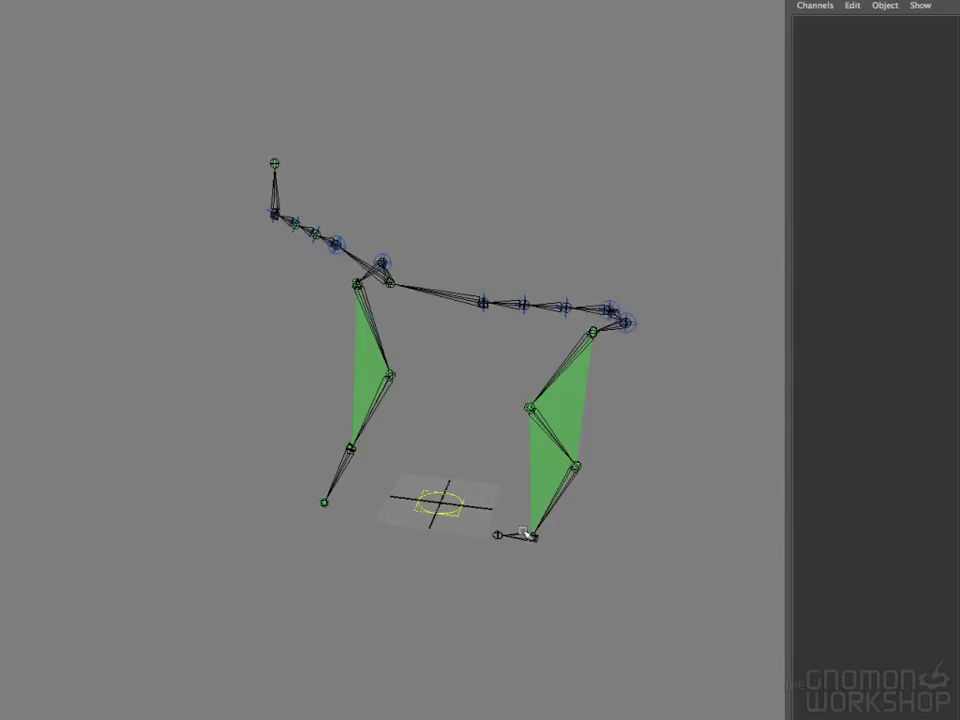
pyautogui.keyDown('alt'); pyautogui.moveTo(523, 533); pyautogui.dragTo(570, 553); pyautogui.keyUp('alt')
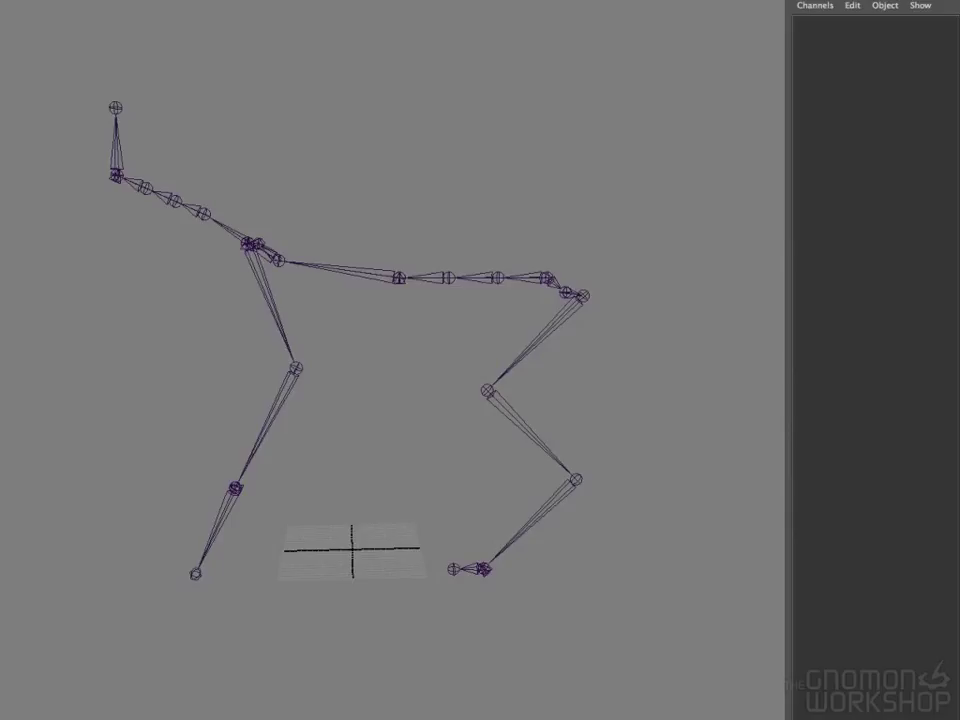
# Try an IK handle from l_upleg to the end of the hind leg and move it around to test the bending
pyautogui.click(585, 297)
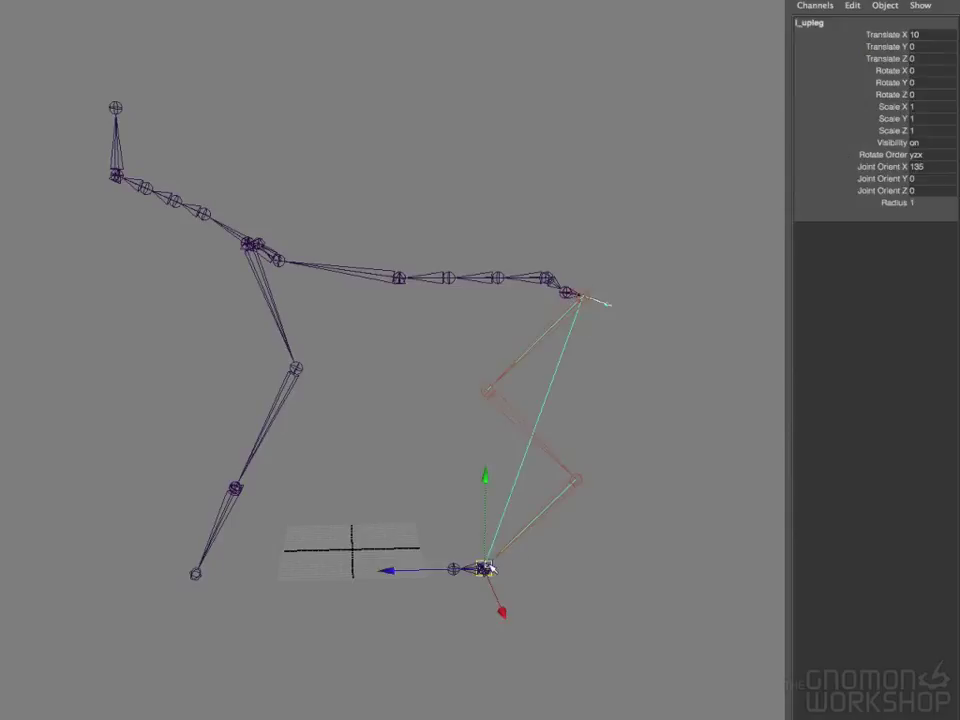
pyautogui.click(487, 567)
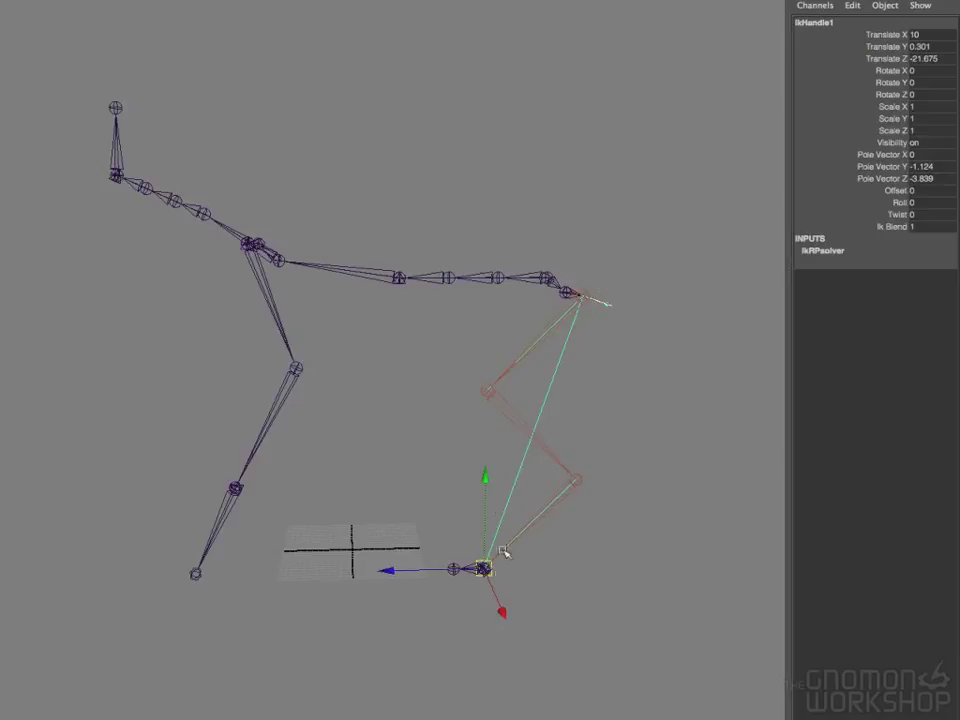
pyautogui.moveTo(487, 569); pyautogui.dragTo(509, 537)
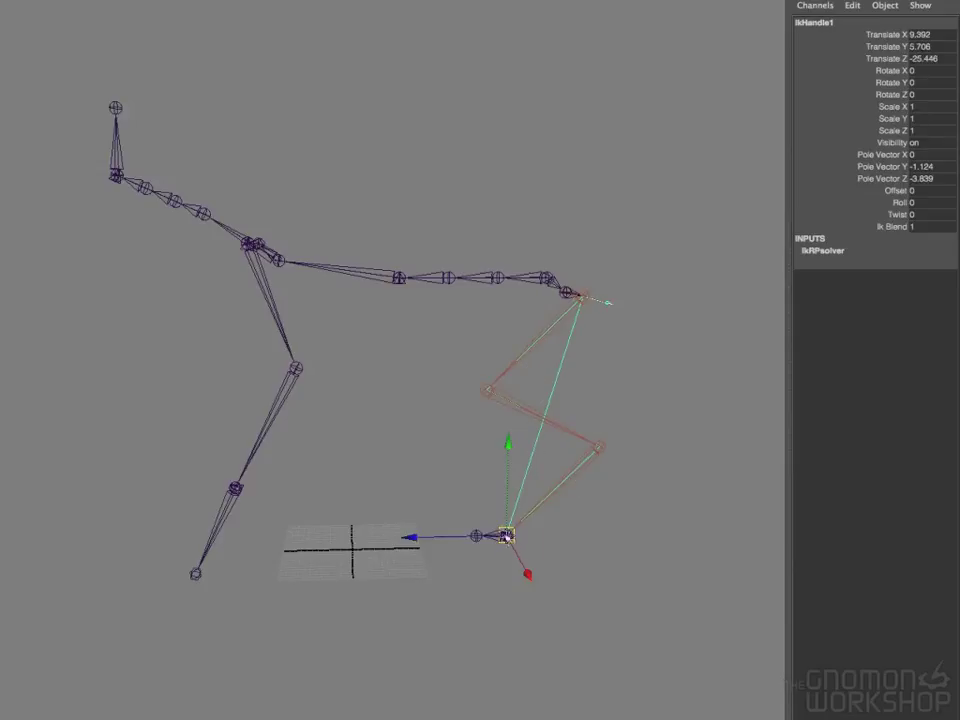
pyautogui.moveTo(507, 535); pyautogui.dragTo(504, 558)
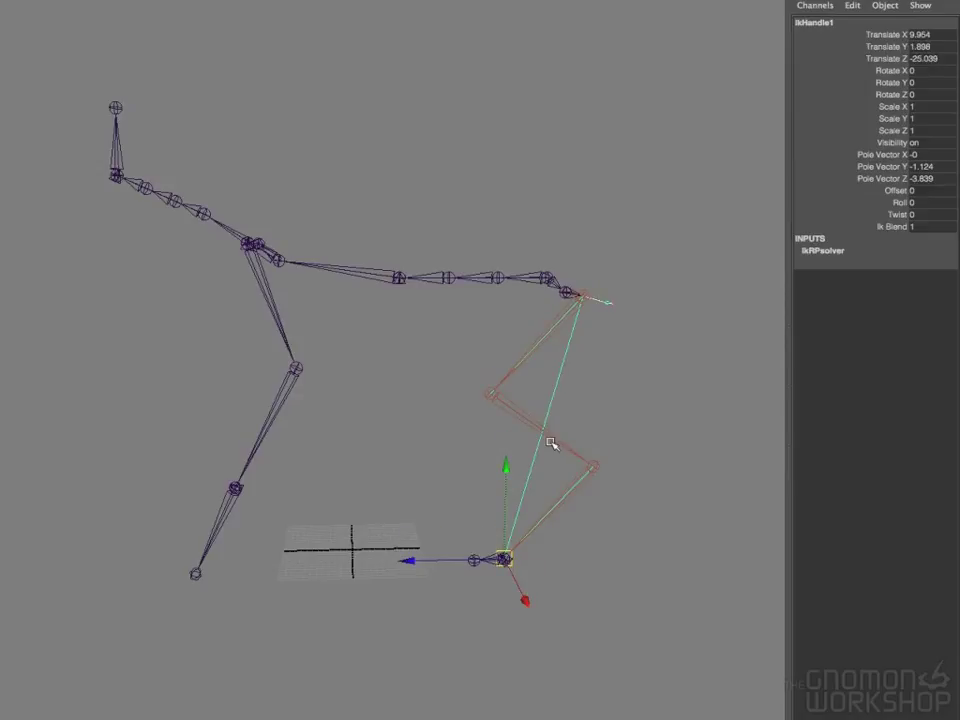
# Undo the test moves and the creation of the hind leg's IK handle, and clear the selection
pyautogui.hotkey('ctrl', 'z')
pyautogui.hotkey('ctrl', 'z')
pyautogui.hotkey('ctrl', 'z')
pyautogui.click(610, 433)
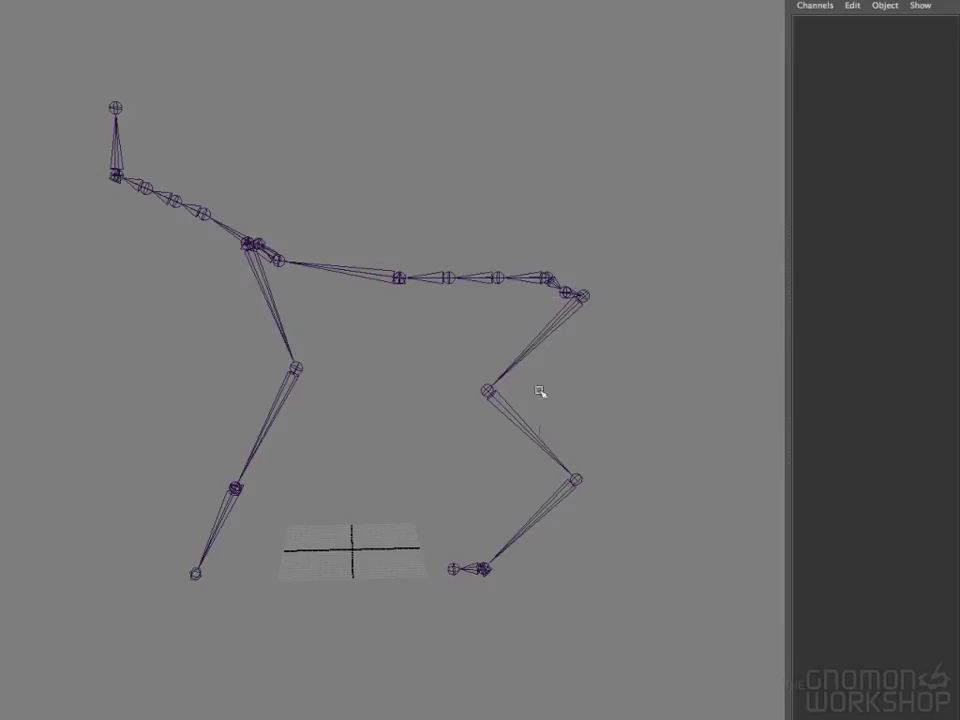
# Duplicate the l_upleg chain and move the copy behind the original to X 10.7, Y -0.351, Z -10.873
pyautogui.click(566, 327)
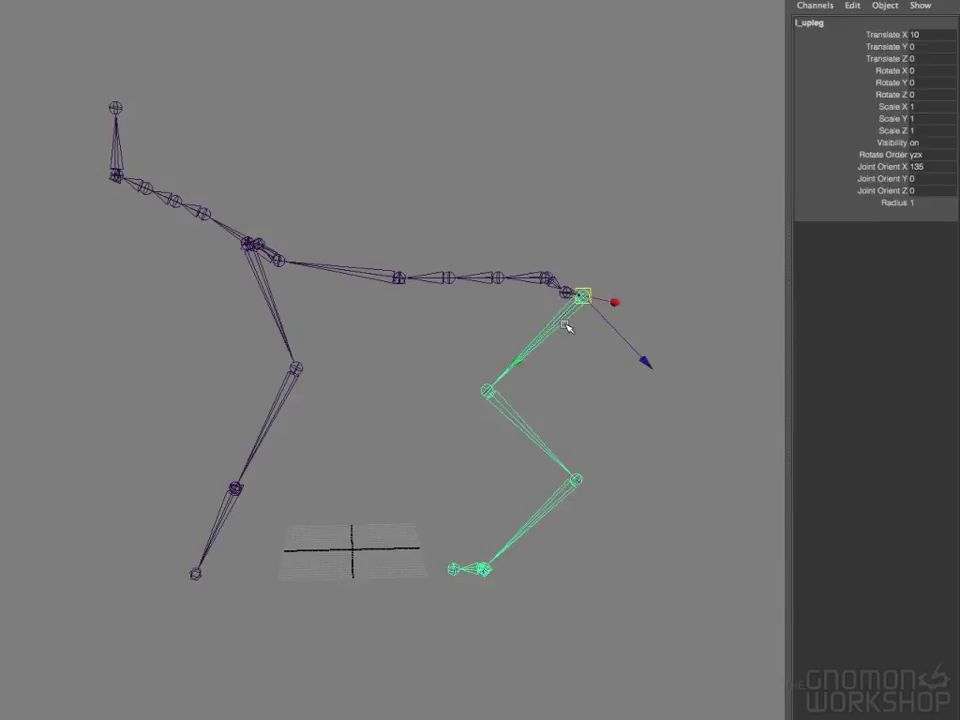
pyautogui.moveTo(588, 300); pyautogui.dragTo(662, 300)
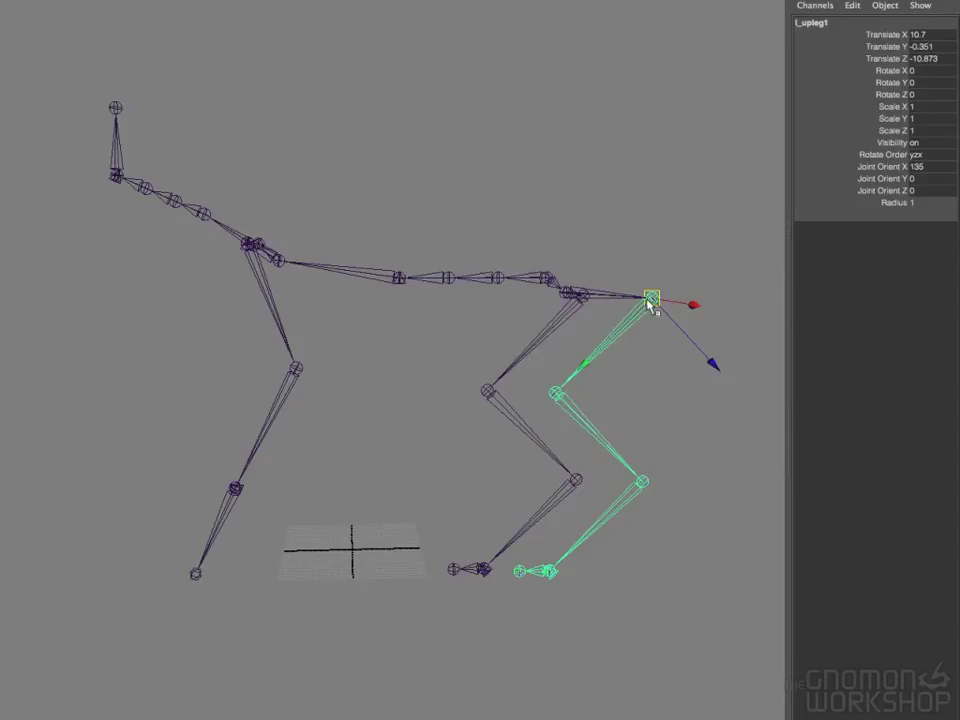
# Try doubling the copied l_midleg joint's Translate Y to 42.426 with its lower chain attached, and undo it
pyautogui.click(583, 422)
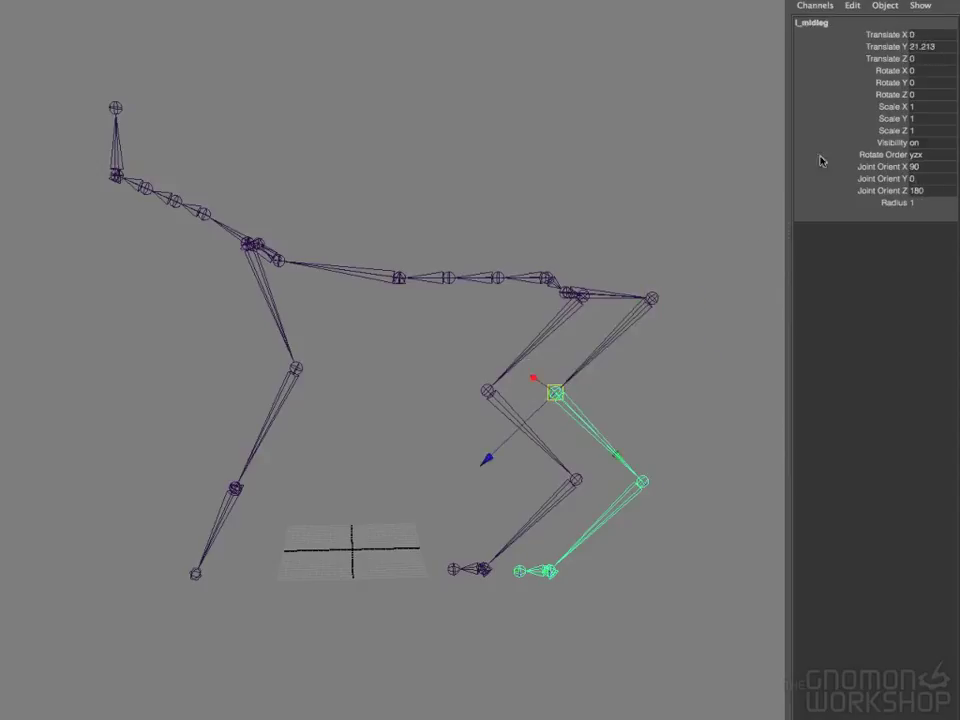
pyautogui.doubleClick(925, 46)
pyautogui.write('-=2')
pyautogui.press('Return')
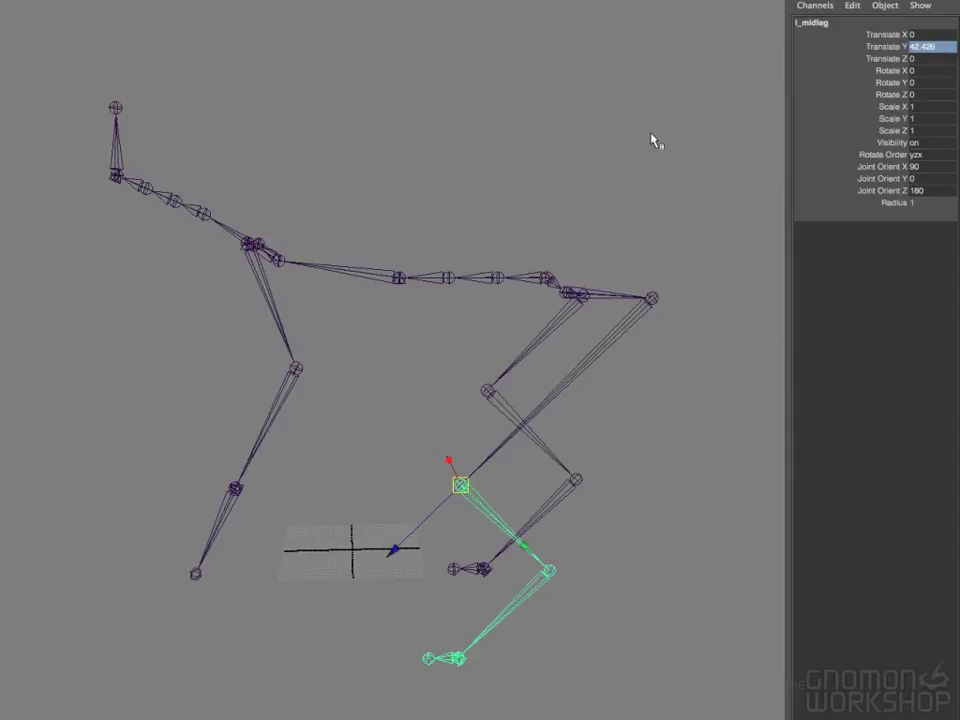
pyautogui.hotkey('ctrl', 'z')
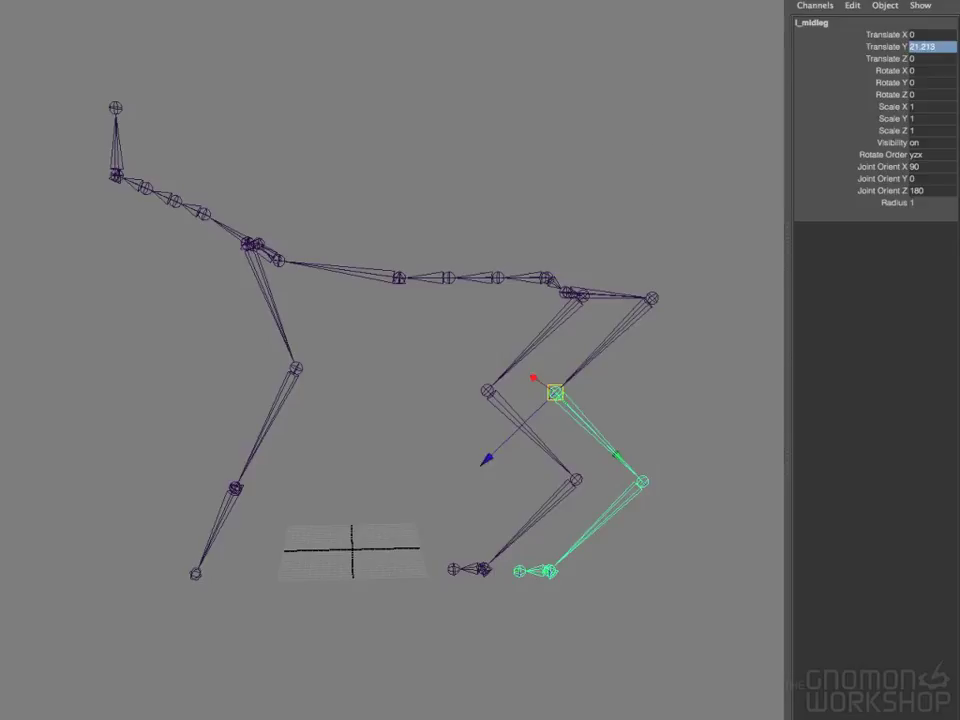
# Unparent the l_leg_end joint from the duplicated hind leg chain
pyautogui.press('Down')
pyautogui.press('Down')
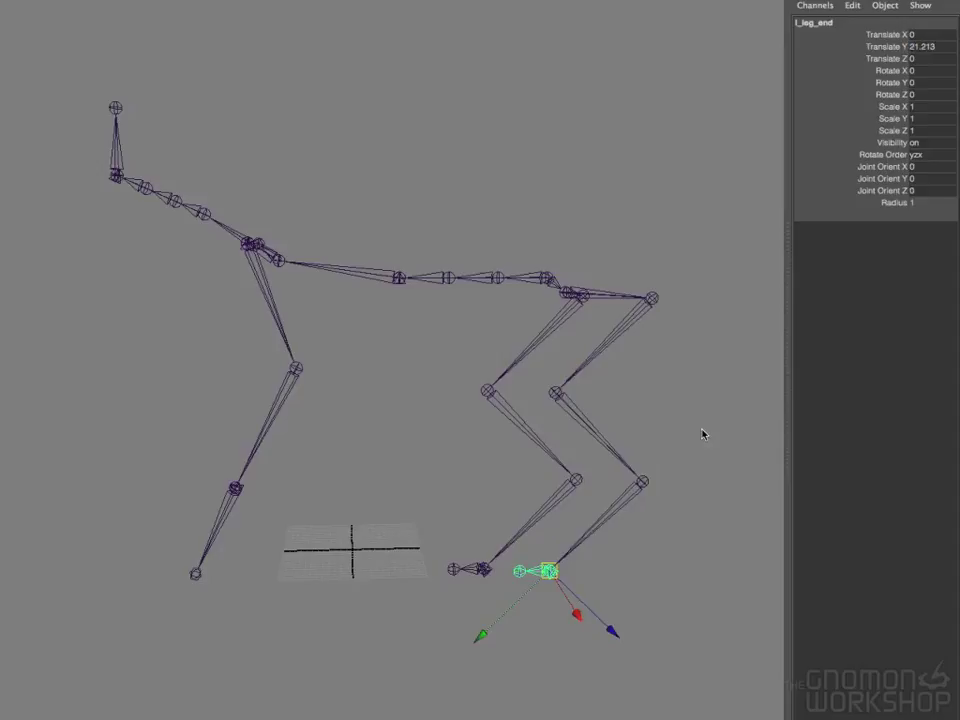
pyautogui.hotkey('shift', 'p')
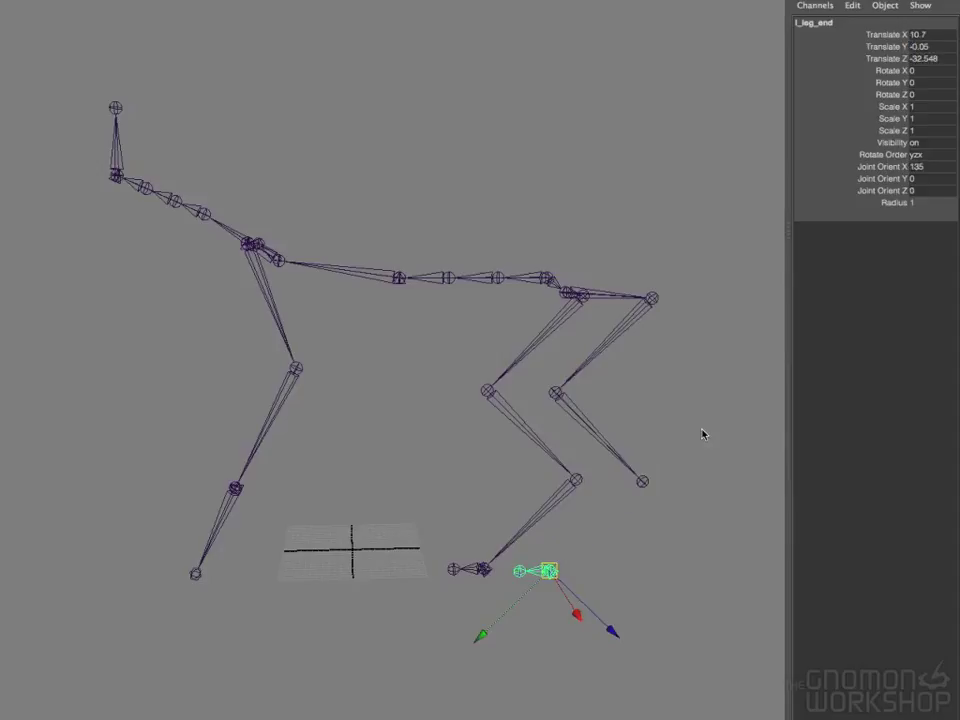
# Set the copied l_midleg joint's Translate Y to 42.426
pyautogui.click(576, 406)
pyautogui.click(922, 47)
pyautogui.write('42.426')
pyautogui.press('Return')
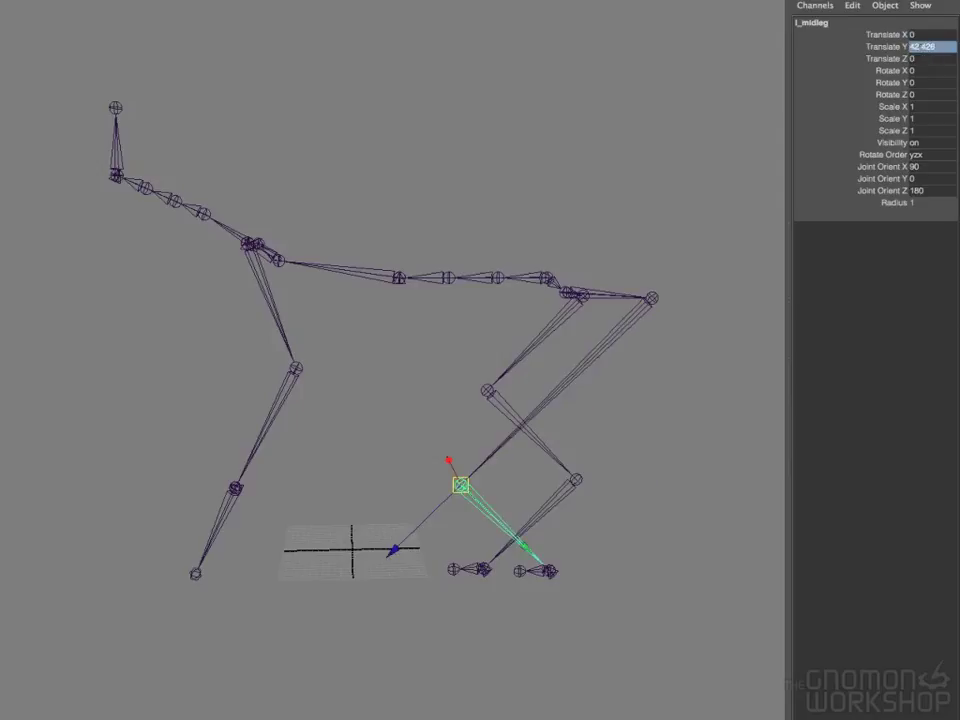
# Delete the copied l_loleg joint and parent the detached l_leg_end joint to the copied l_midleg
pyautogui.press('Down')
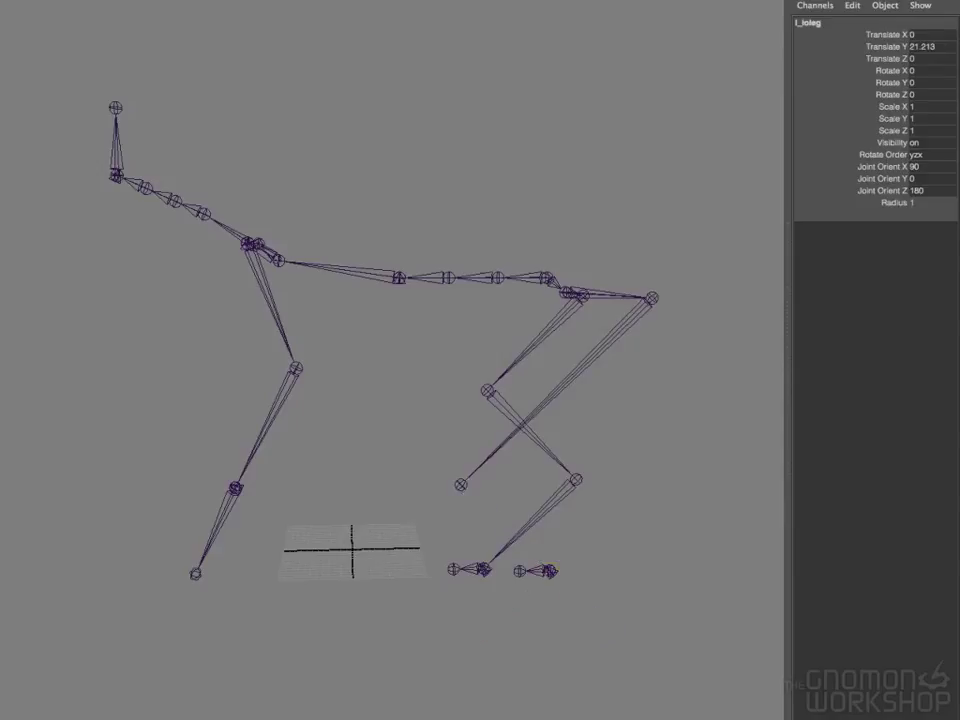
pyautogui.press('Delete')
pyautogui.click(549, 570)
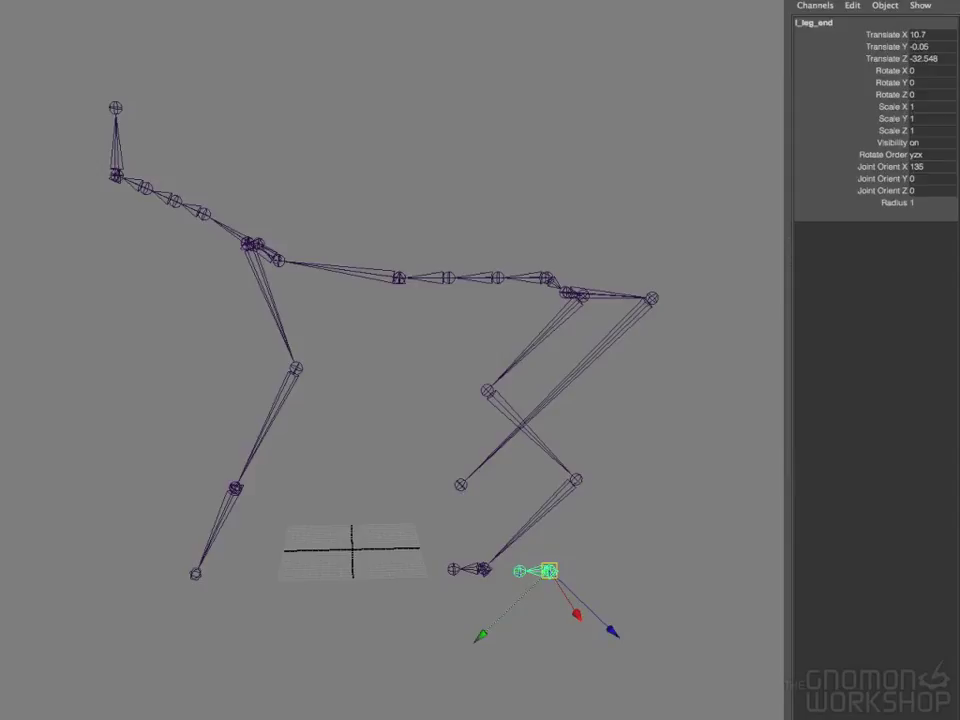
pyautogui.press('p')
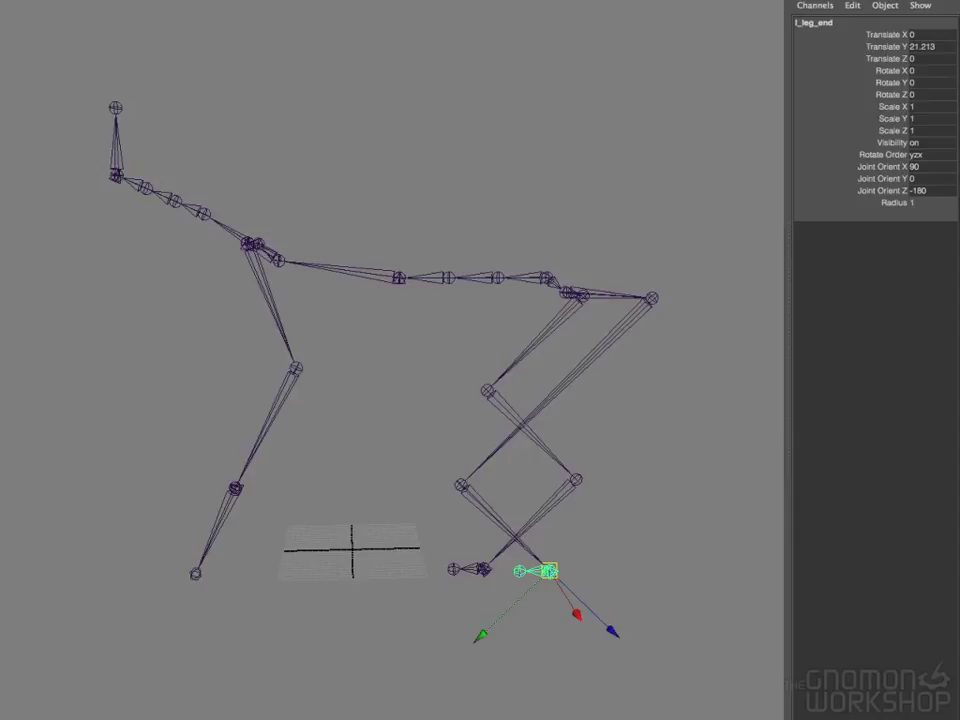
# Delete the l_foot joint and its child from the end of the duplicated chain
pyautogui.click(549, 570)
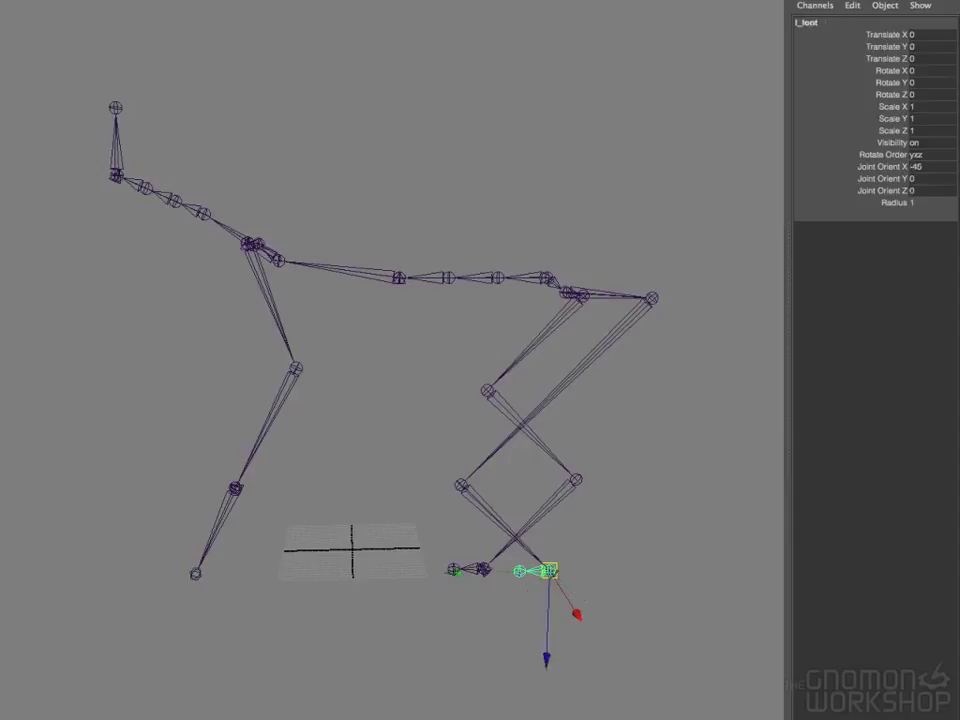
pyautogui.click(424, 446)
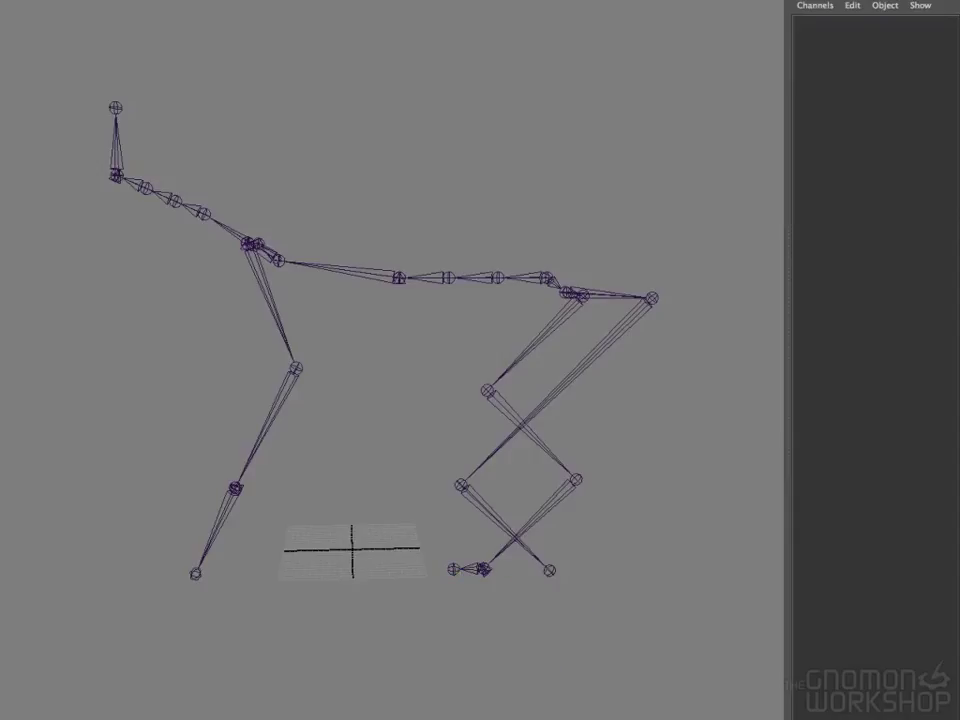
# Rename the duplicated chain's root joint to l_uplegRev
pyautogui.click(651, 298)
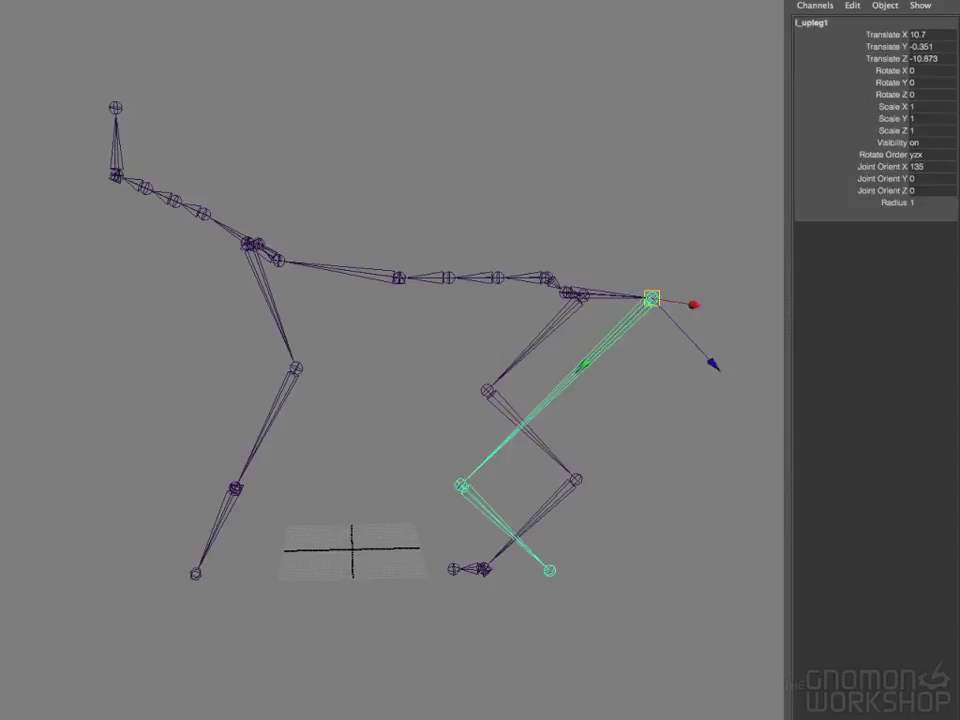
pyautogui.doubleClick(836, 23)
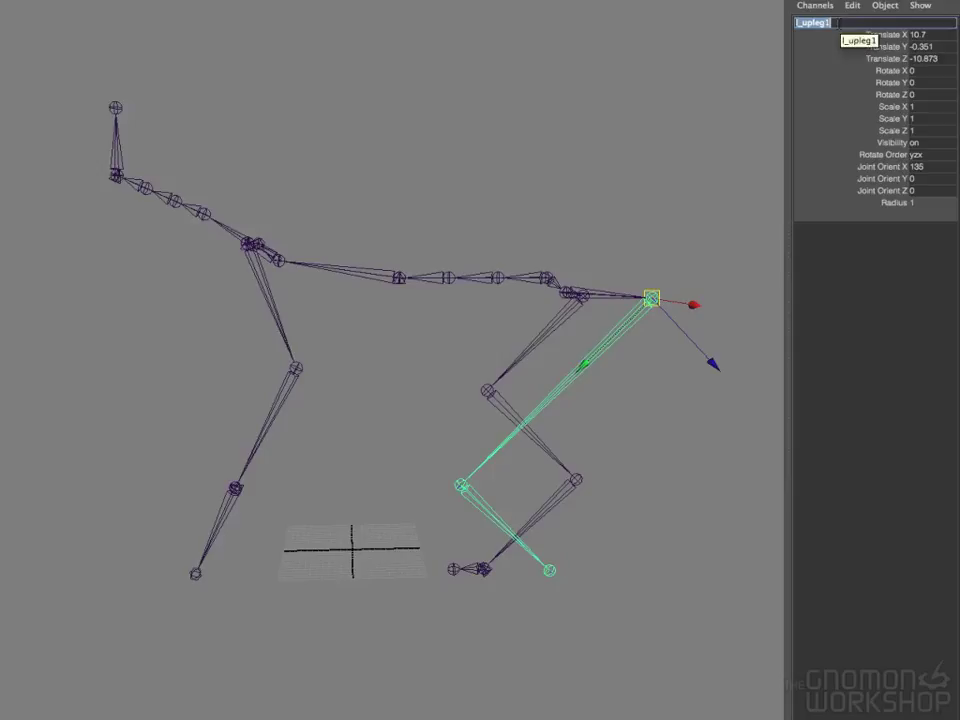
pyautogui.press('End')
pyautogui.press('BackSpace')
pyautogui.write('Rev')
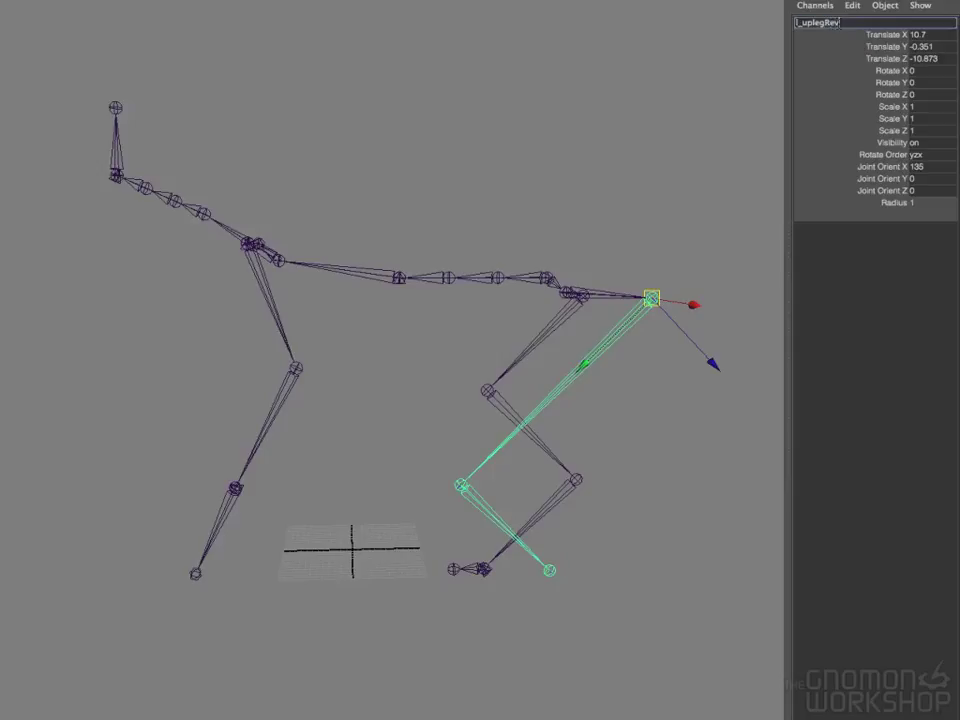
pyautogui.press('Return')
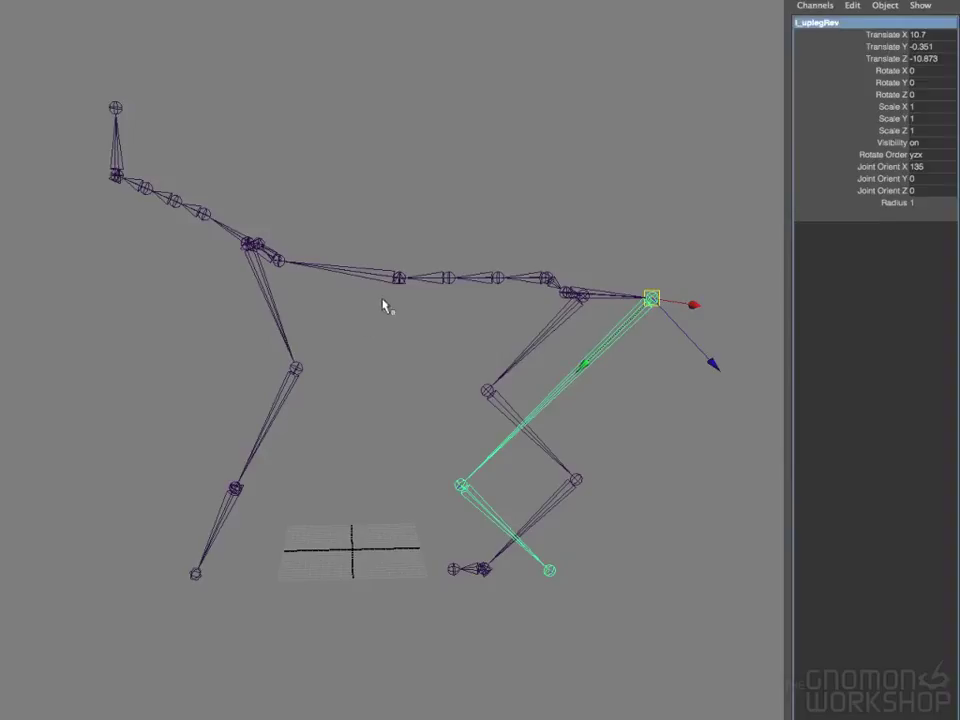
# Snap l_uplegRev onto the original hip joint at X 10, Y 0, Z 0
pyautogui.write('w')
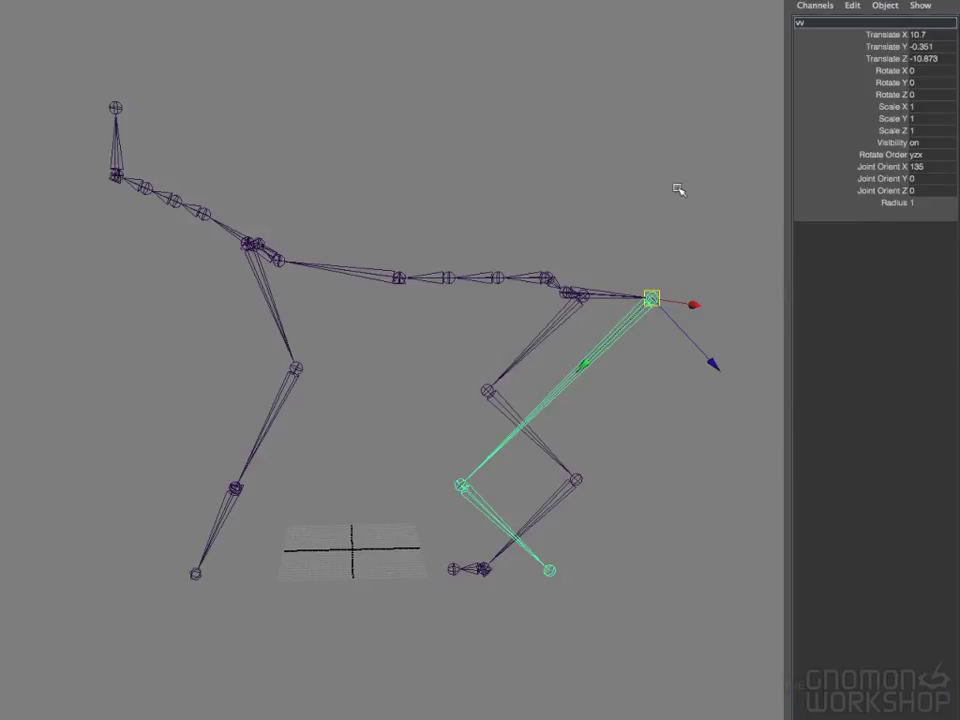
pyautogui.press('Escape')
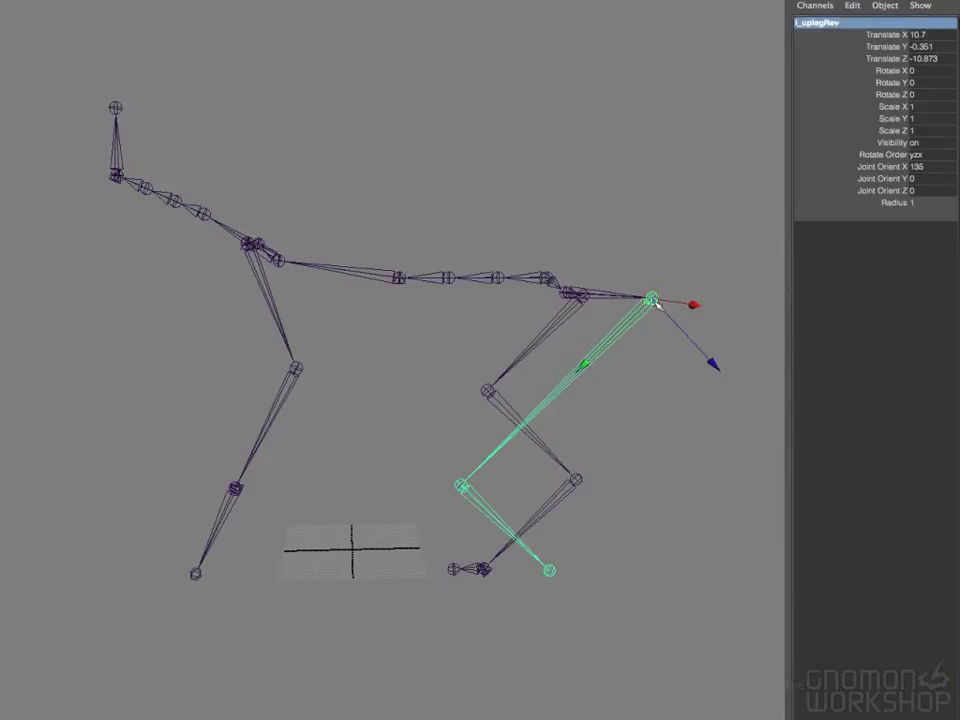
pyautogui.moveTo(662, 304); pyautogui.dragTo(606, 301, button='middle')
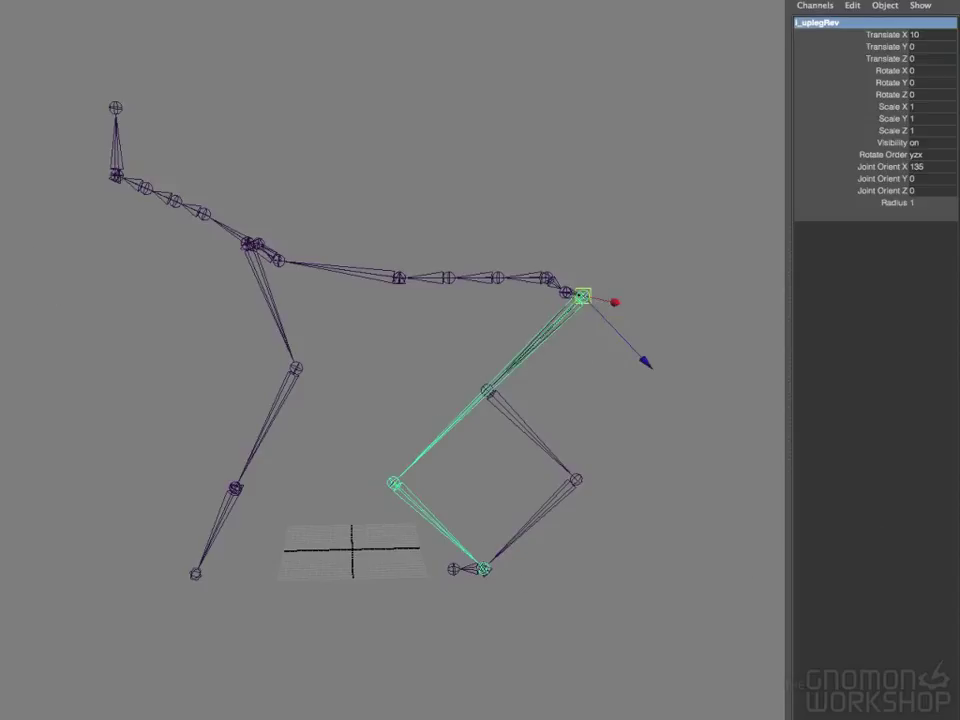
# Create an IK handle from l_uplegRev to the end of its chain, test it by lifting the handle and undo the test move
pyautogui.click(421, 281)
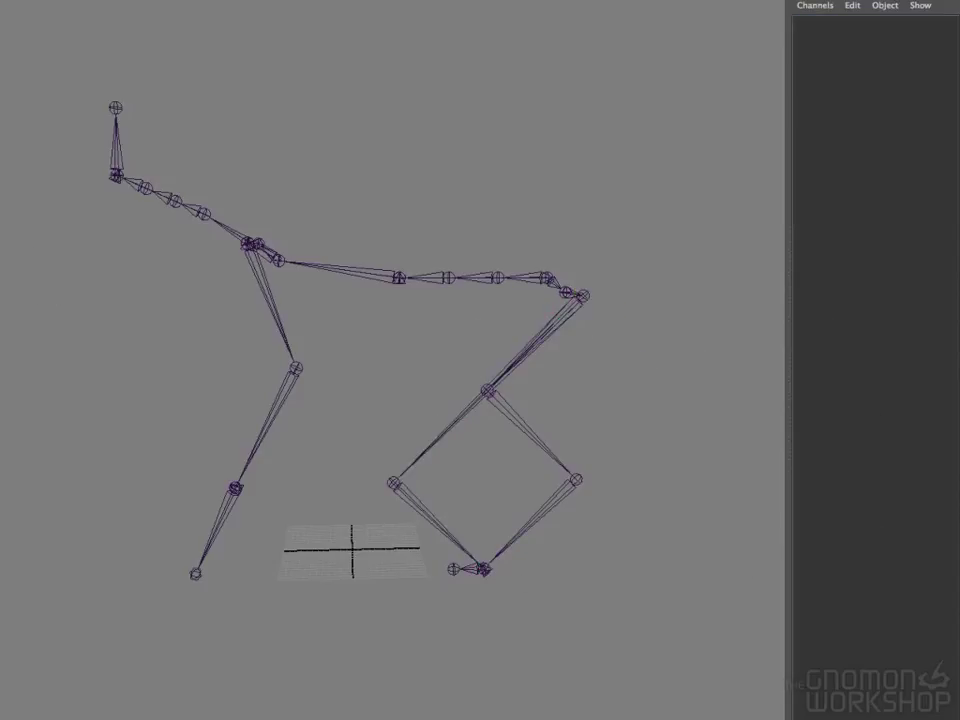
pyautogui.hotkey('ctrl', 'z')
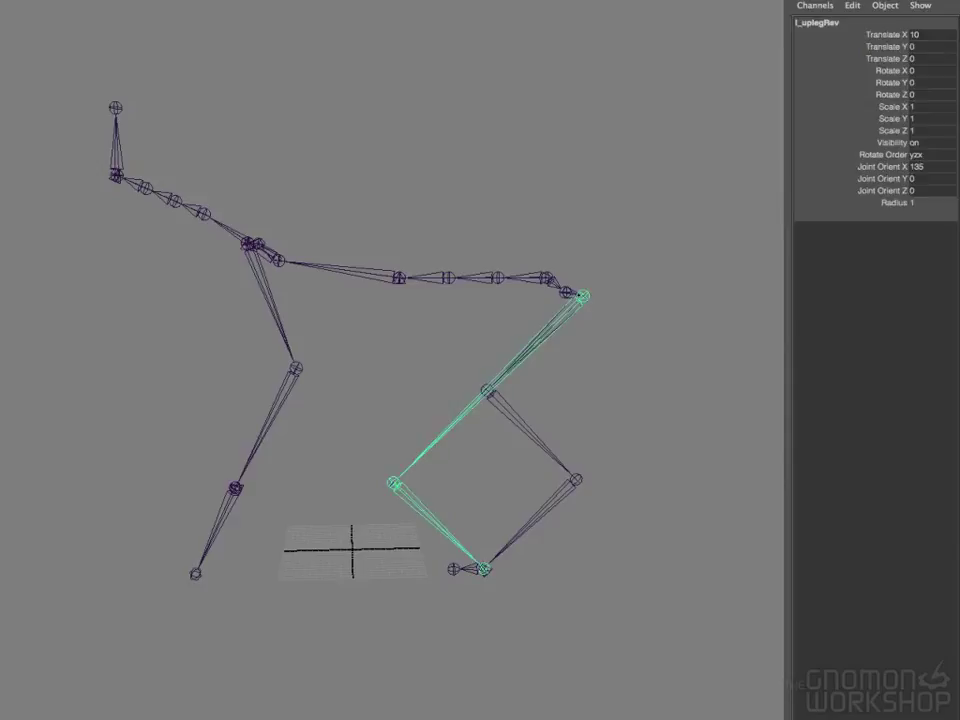
pyautogui.hotkey('ctrl', 'z')
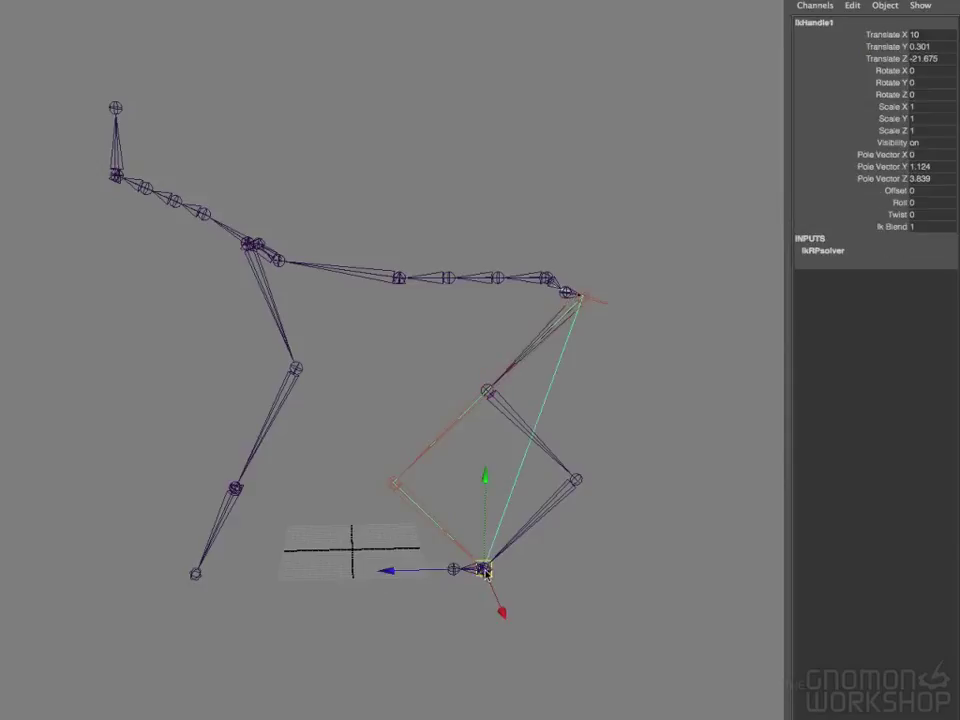
pyautogui.moveTo(485, 570); pyautogui.dragTo(497, 480)
pyautogui.hotkey('ctrl', 'z')
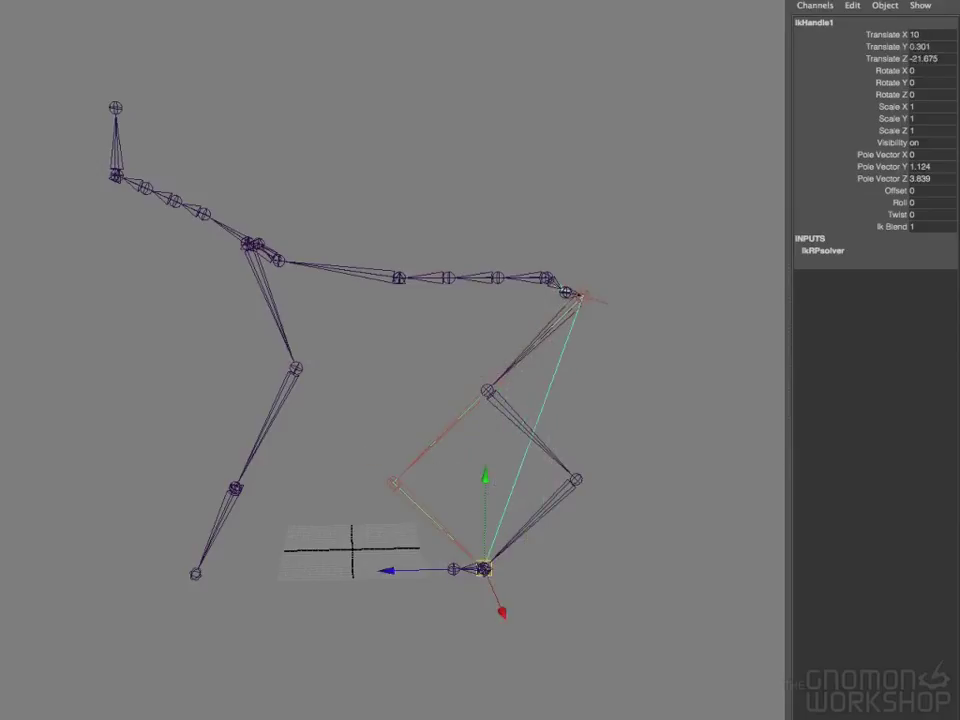
# Parent the original l_upleg joint under l_uplegRev
pyautogui.click(582, 297)
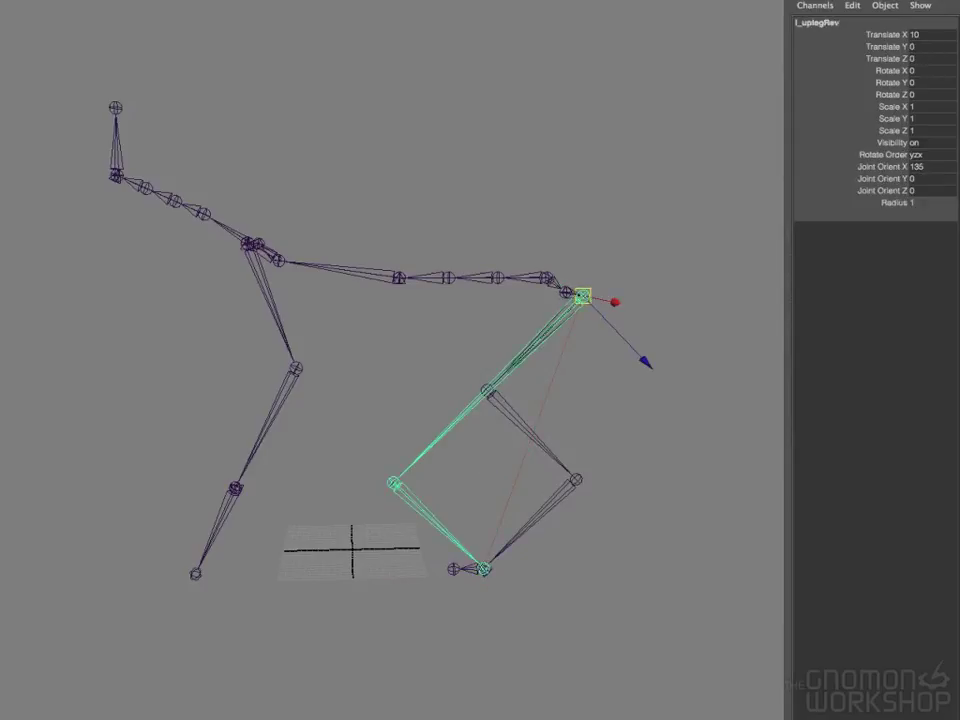
pyautogui.click(582, 297)
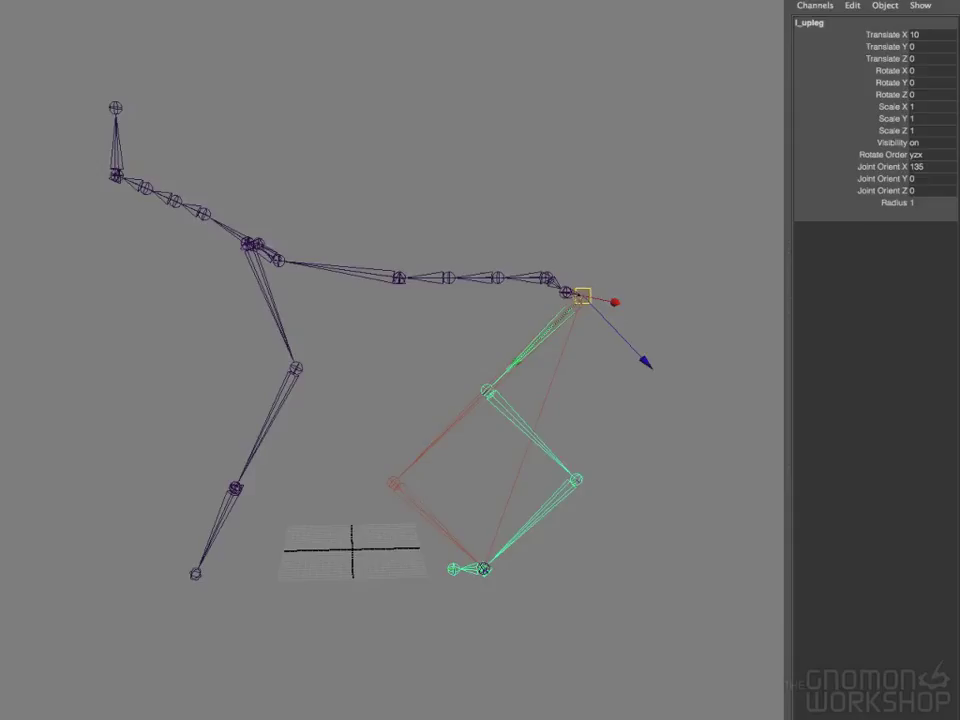
pyautogui.click(582, 297)
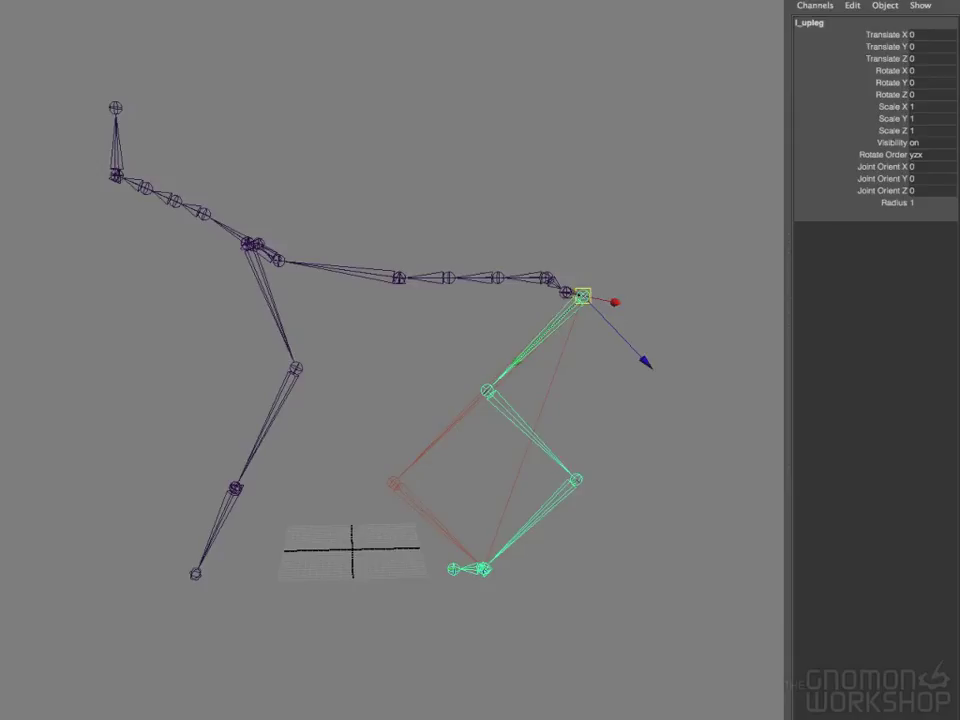
# Test-move ikHandle1 to see how the parented leg chain follows, undo the move and clear the selection
pyautogui.click(484, 568)
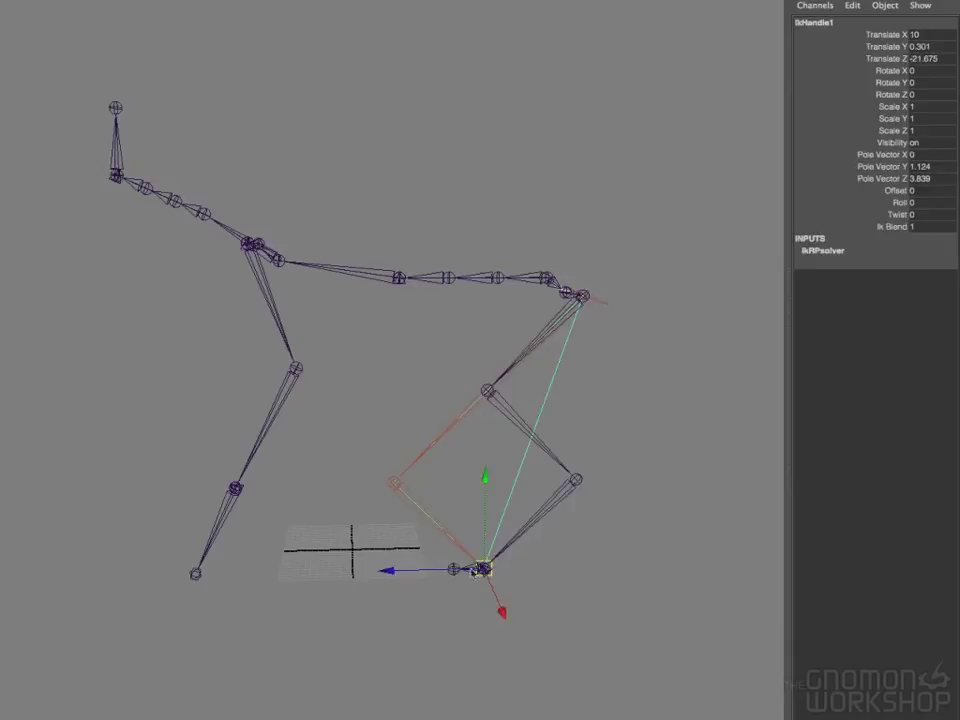
pyautogui.moveTo(484, 568); pyautogui.dragTo(520, 505)
pyautogui.hotkey('ctrl', 'z')
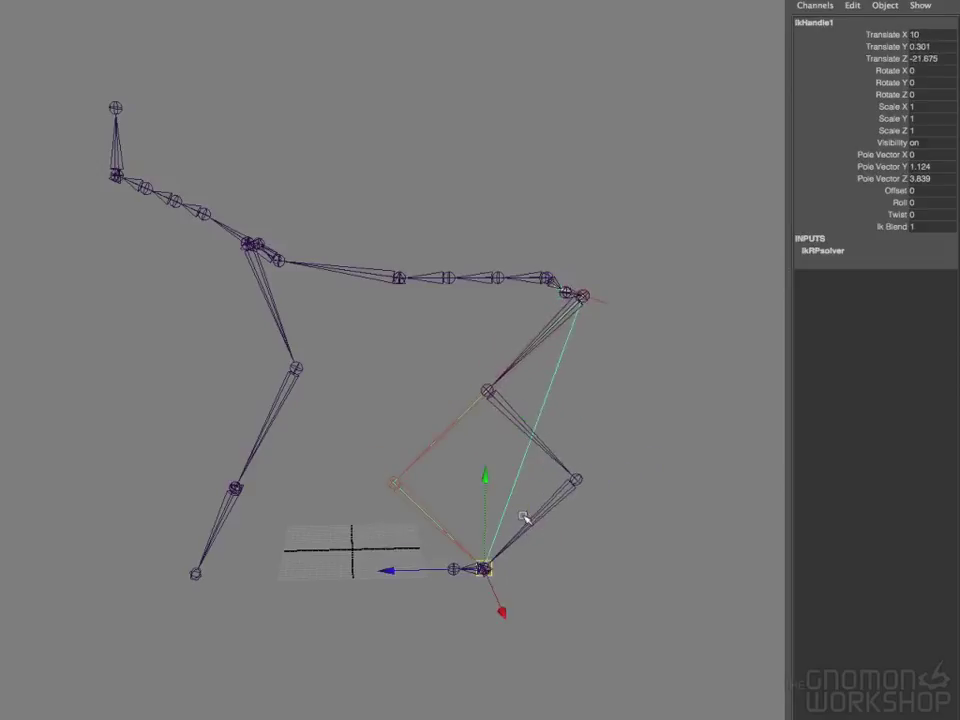
pyautogui.click(614, 533)
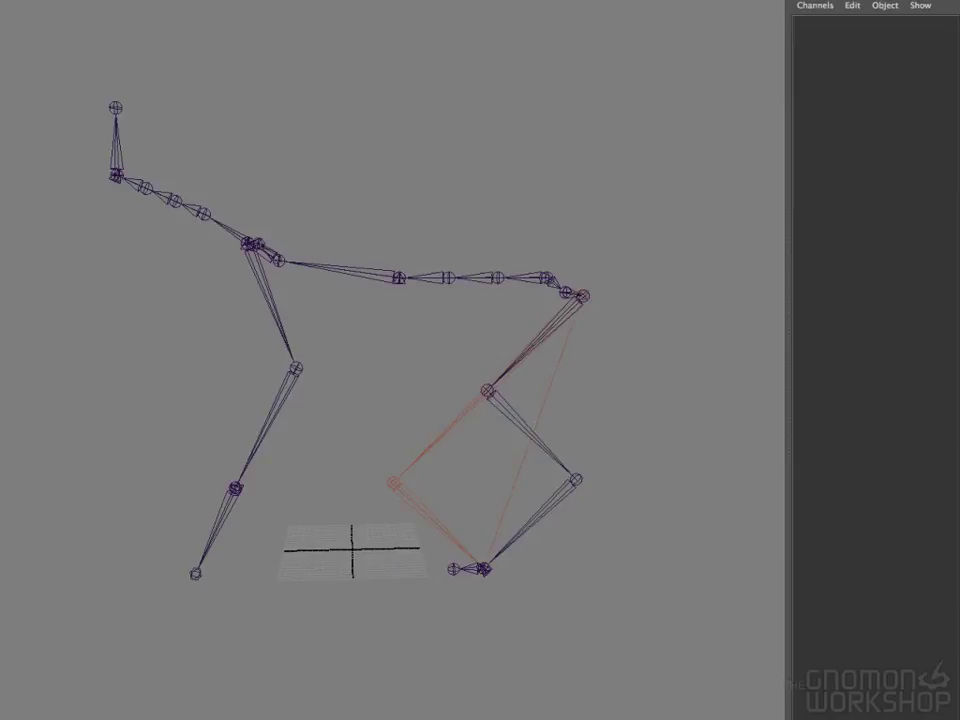
# Test-rotate the l_upleg joint about its X axis and undo the rotation
pyautogui.click(582, 296)
pyautogui.press('e')
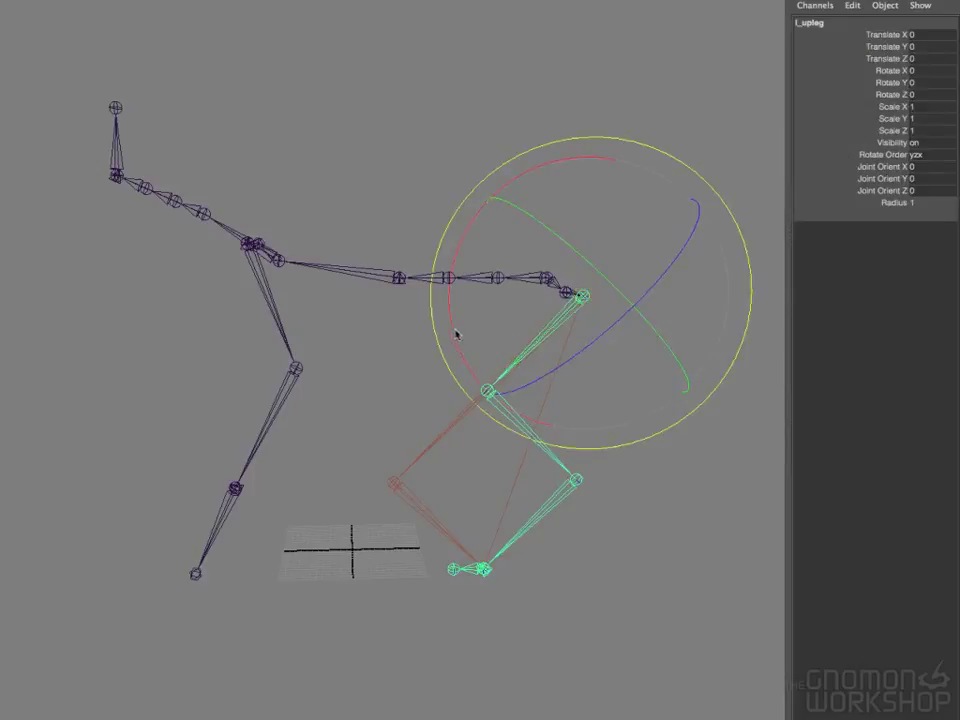
pyautogui.moveTo(454, 328); pyautogui.dragTo(560, 430)
pyautogui.click(515, 411)
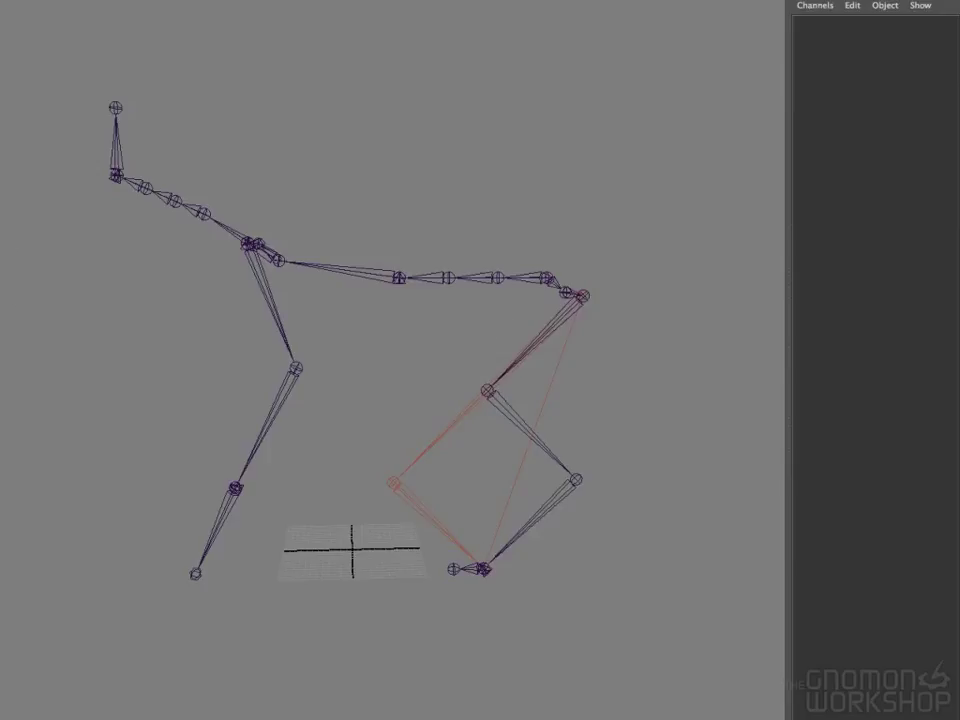
pyautogui.click(490, 391)
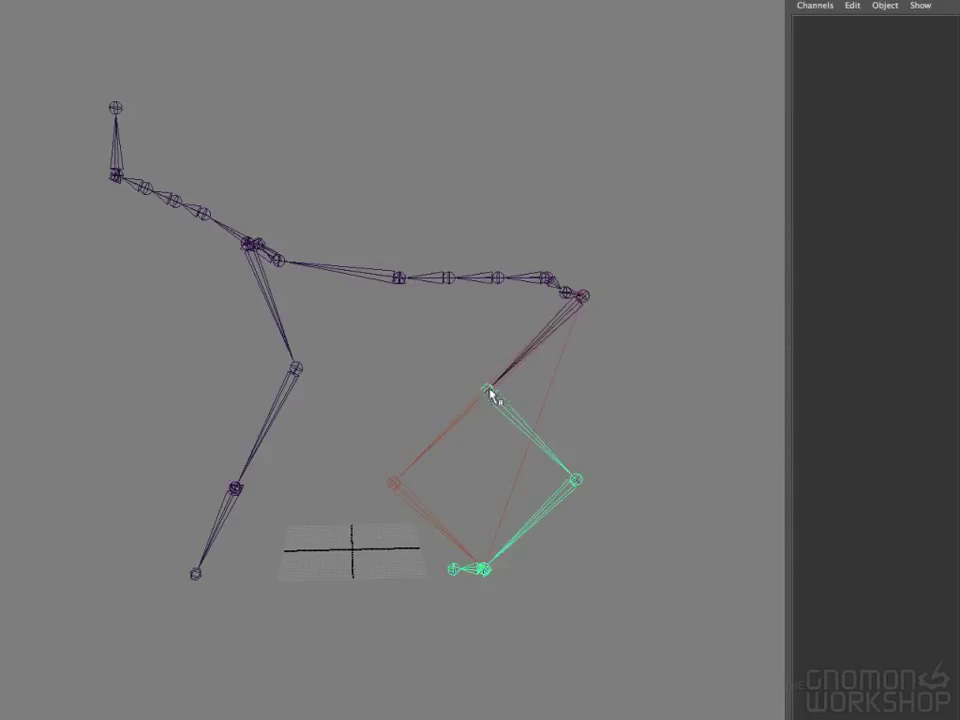
pyautogui.click(499, 570)
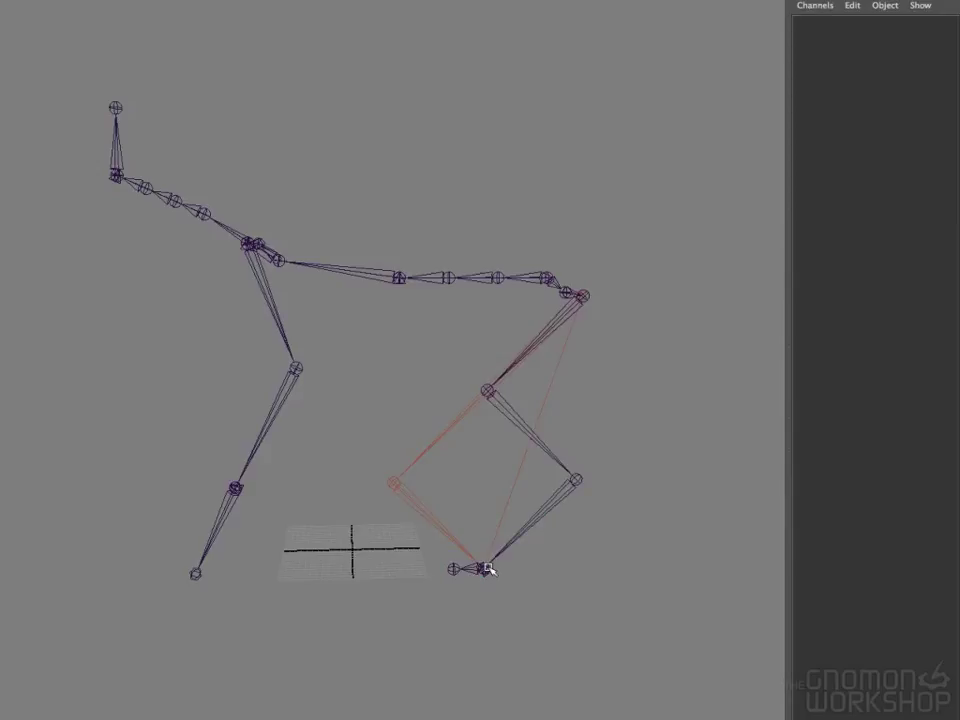
pyautogui.press('Up')
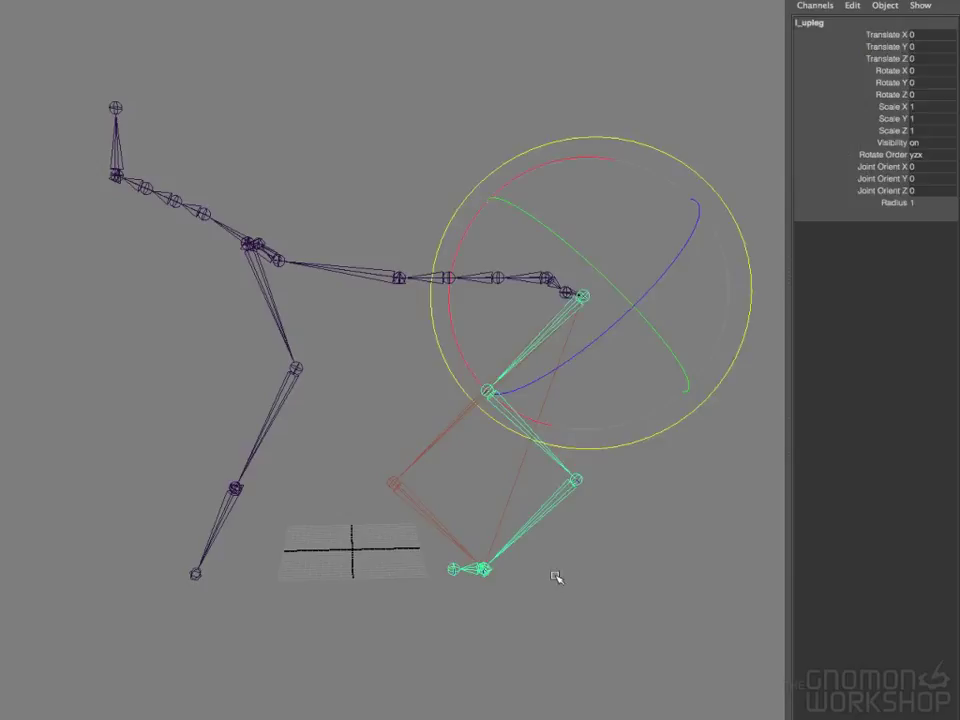
pyautogui.press('q')
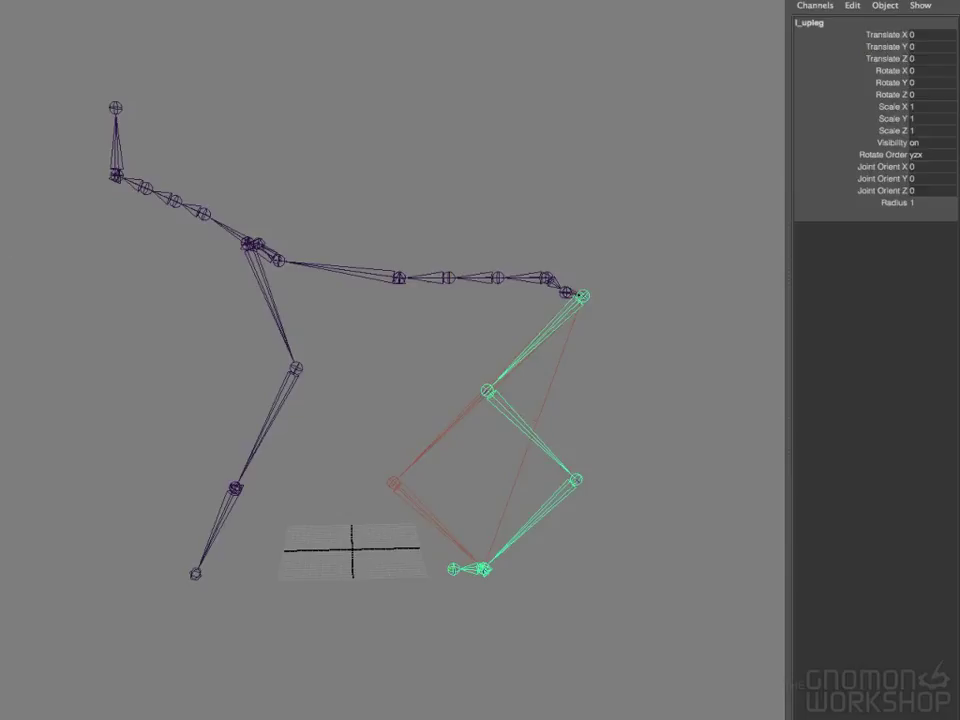
# Create a second IK handle from l_midleg to the joint at the foot of the original leg chain
pyautogui.click(30, 262)
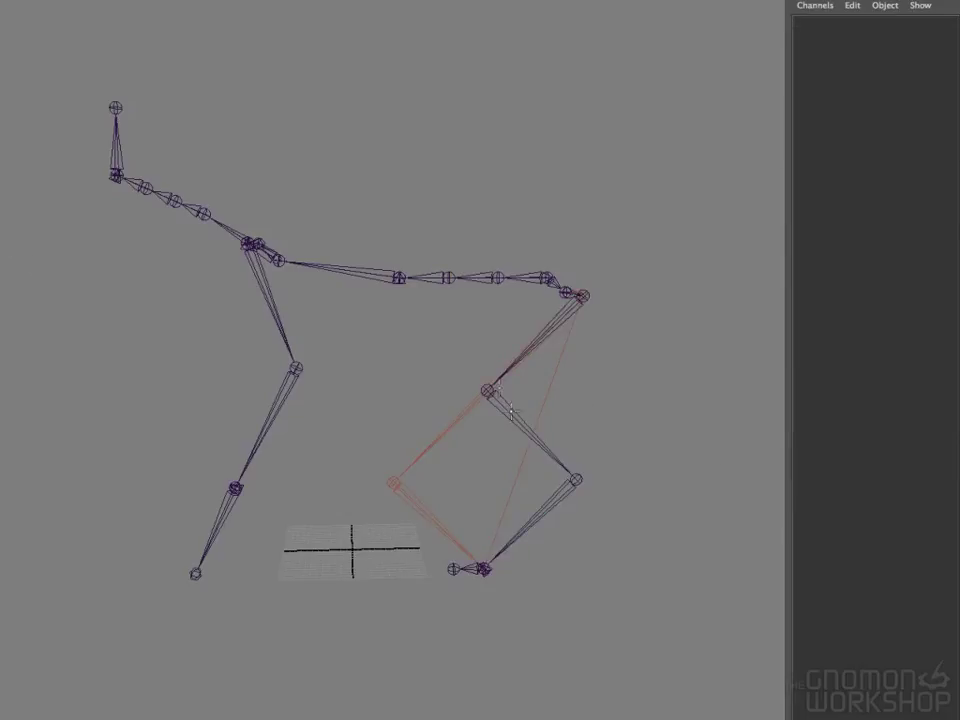
pyautogui.click(487, 391)
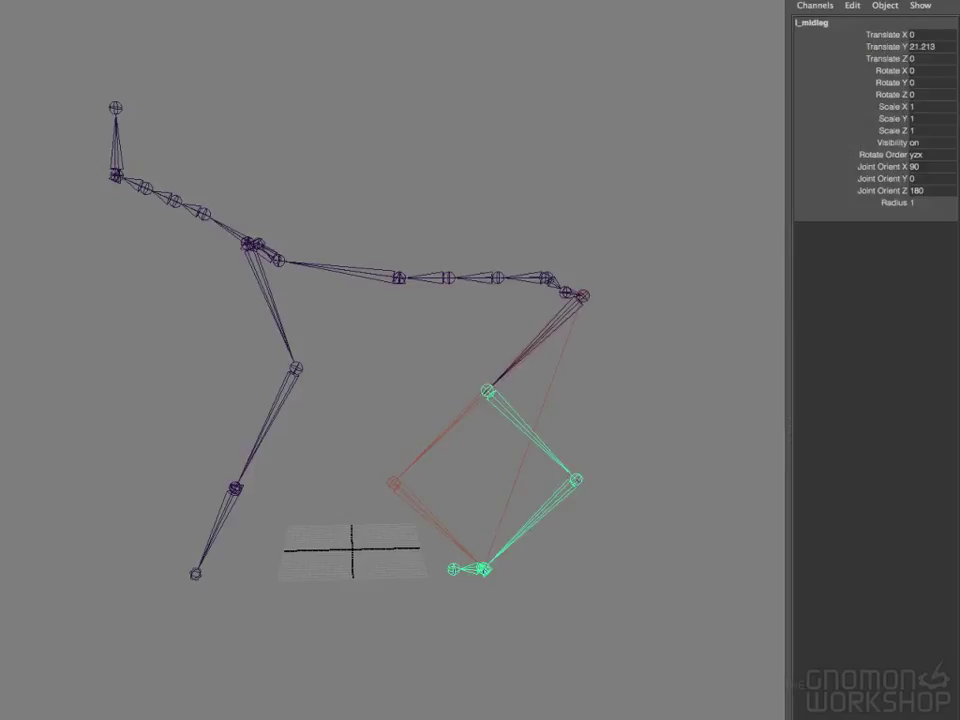
pyautogui.click(484, 568)
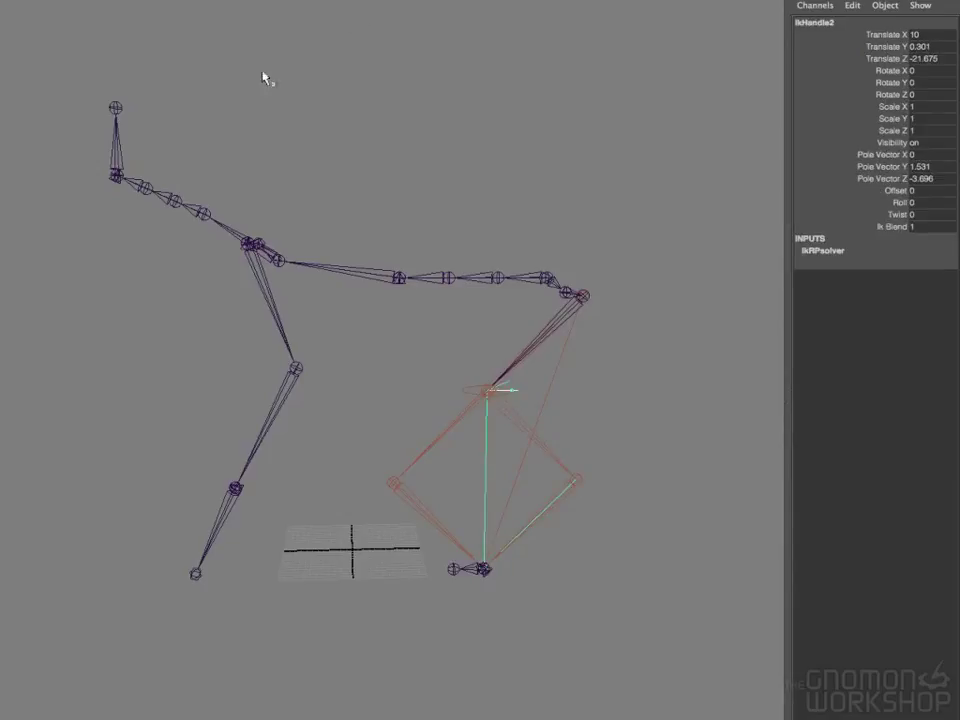
# Create a NURBS sphere and snap it onto the foot joint at X 10, Y 0.301, Z -21.675
pyautogui.click(258, 118)
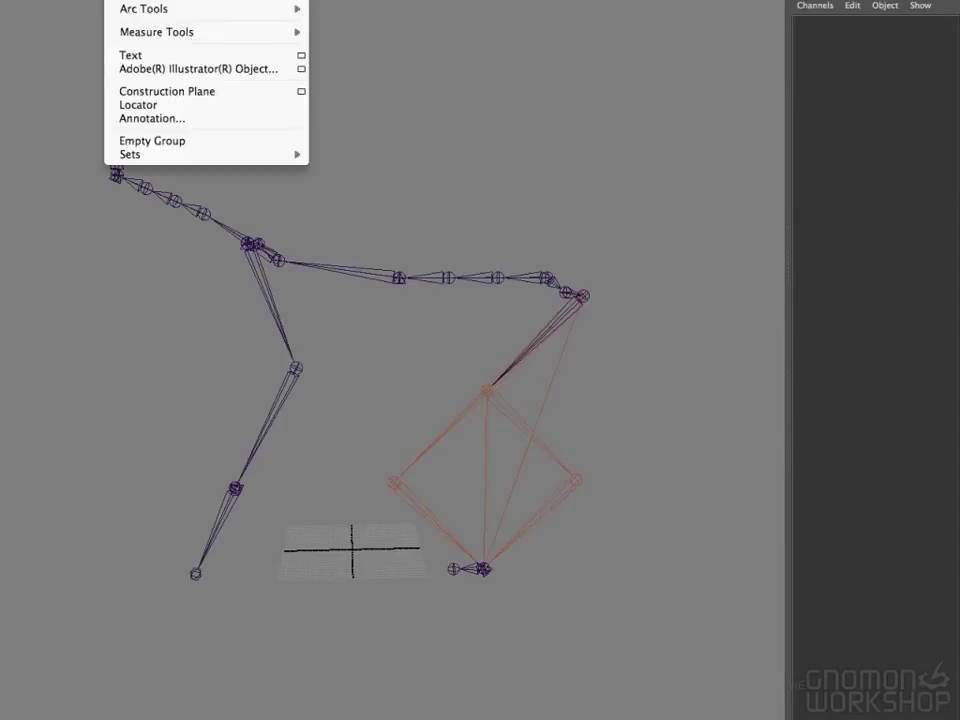
pyautogui.moveTo(220, 0)
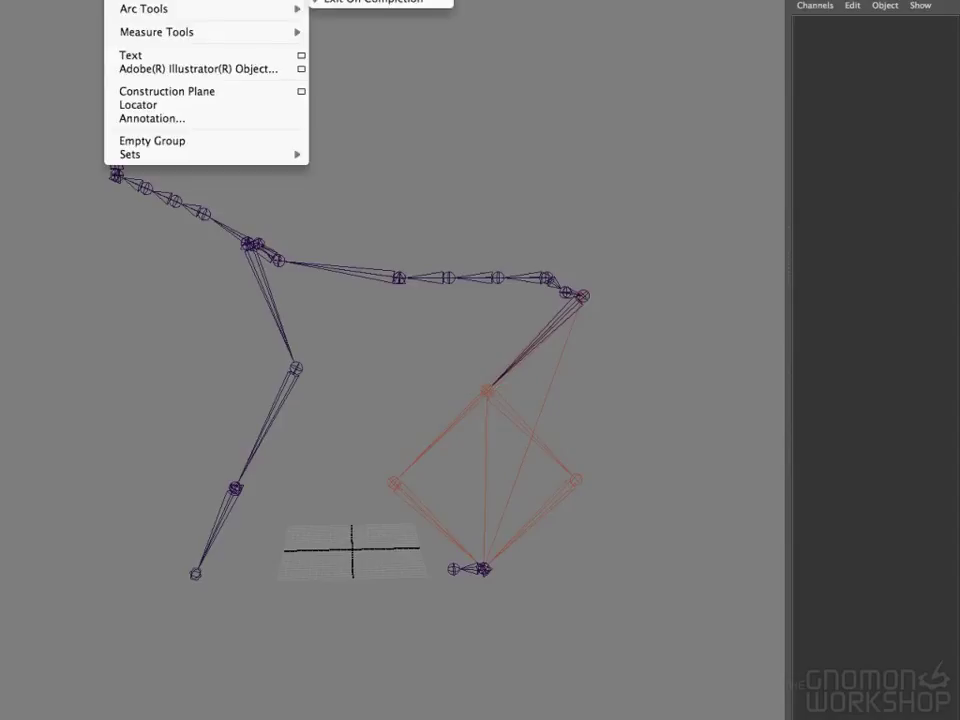
pyautogui.click(370, 0)
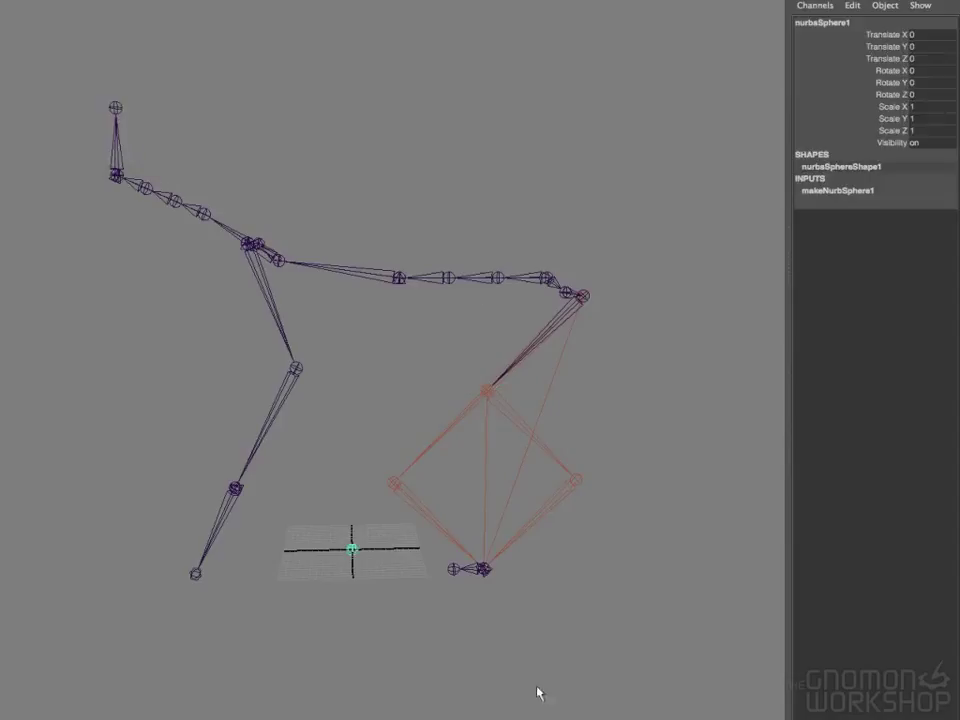
pyautogui.press('w')
pyautogui.moveTo(356, 551); pyautogui.dragTo(525, 574)
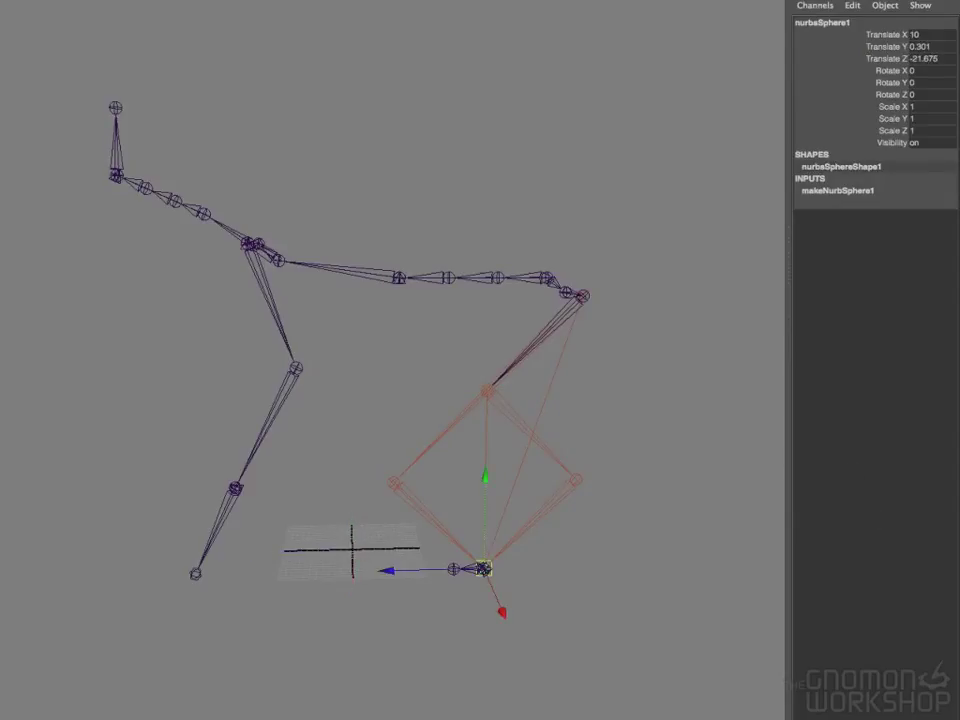
# Rename the NURBS sphere at the foot to footCtrl
pyautogui.doubleClick(831, 23)
pyautogui.press('f')
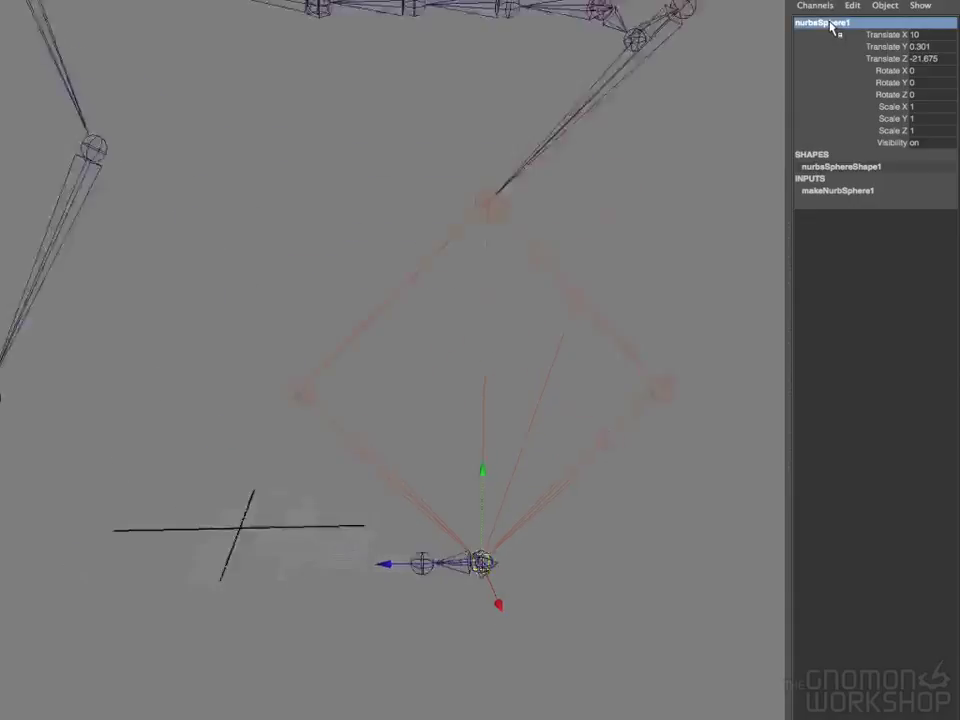
pyautogui.press('w')
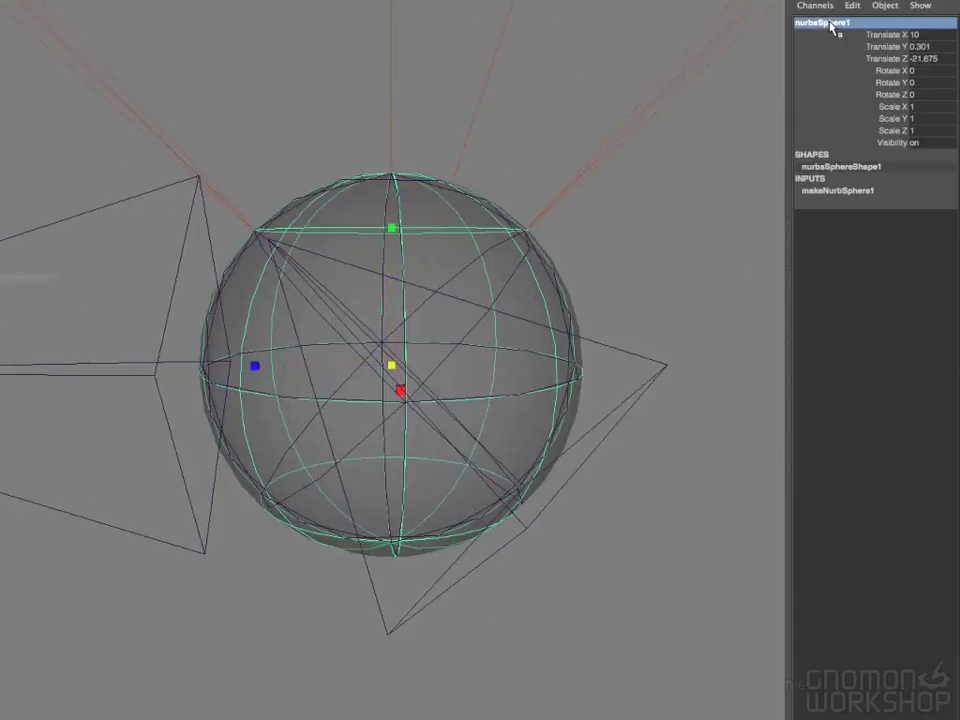
pyautogui.doubleClick(831, 23)
pyautogui.write('f')
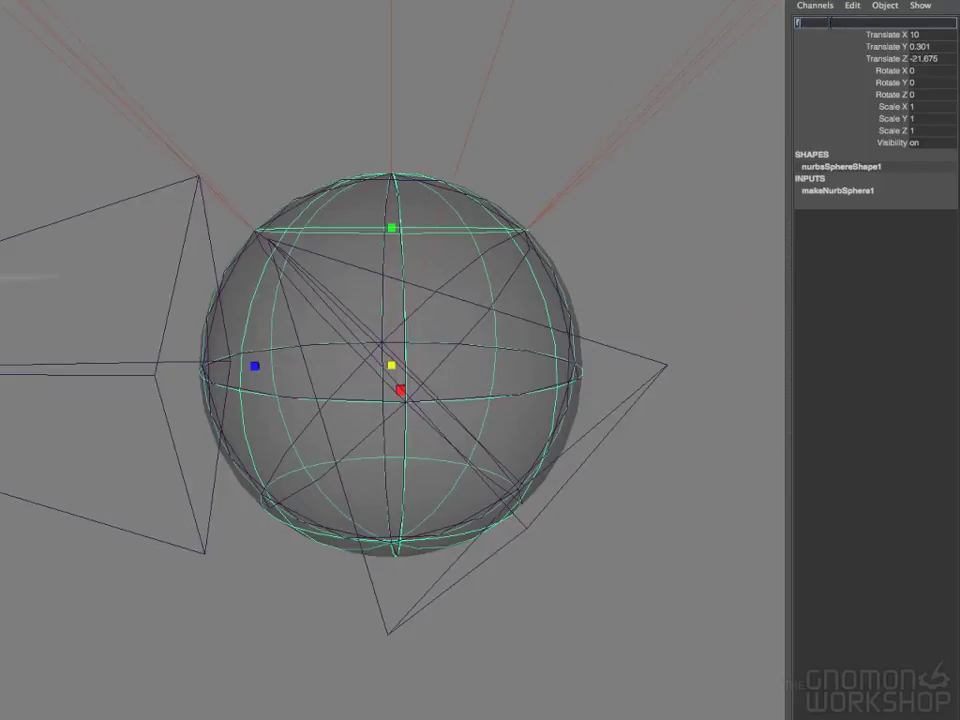
pyautogui.write('ootCtrl')
pyautogui.press('Return')
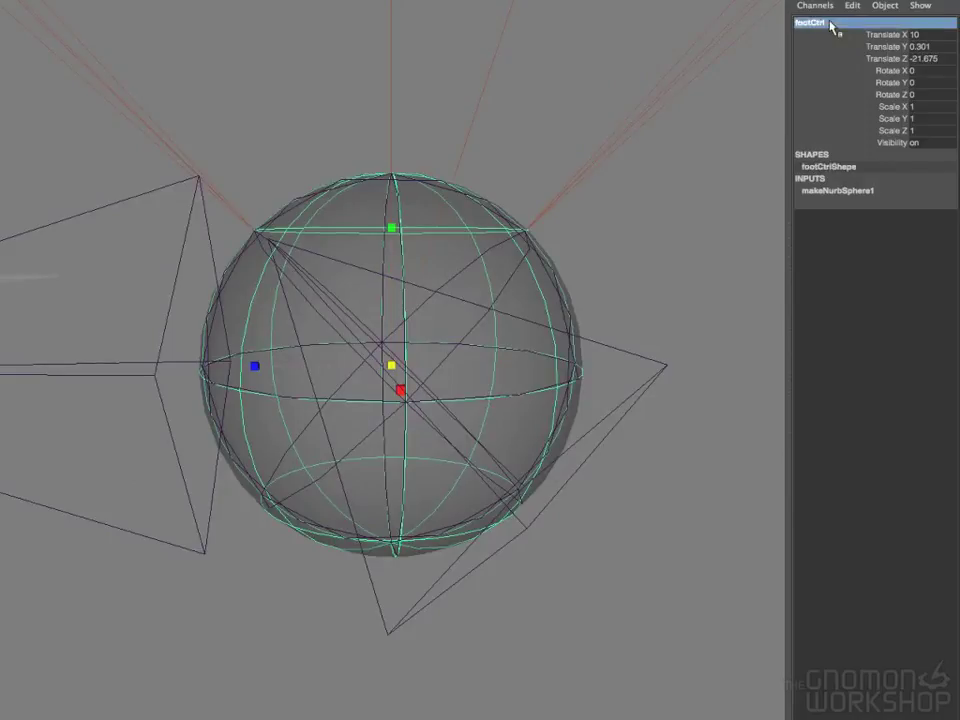
# Parent both IK handles under footCtrl and scale the sphere uniformly to 6.21
pyautogui.click(542, 557)
pyautogui.press('a')
pyautogui.keyDown('alt'); pyautogui.moveTo(538, 555); pyautogui.dragTo(538, 474, button='middle'); pyautogui.keyUp('alt')
pyautogui.keyDown('alt'); pyautogui.moveTo(538, 474); pyautogui.dragTo(613, 482, button='right'); pyautogui.keyUp('alt')
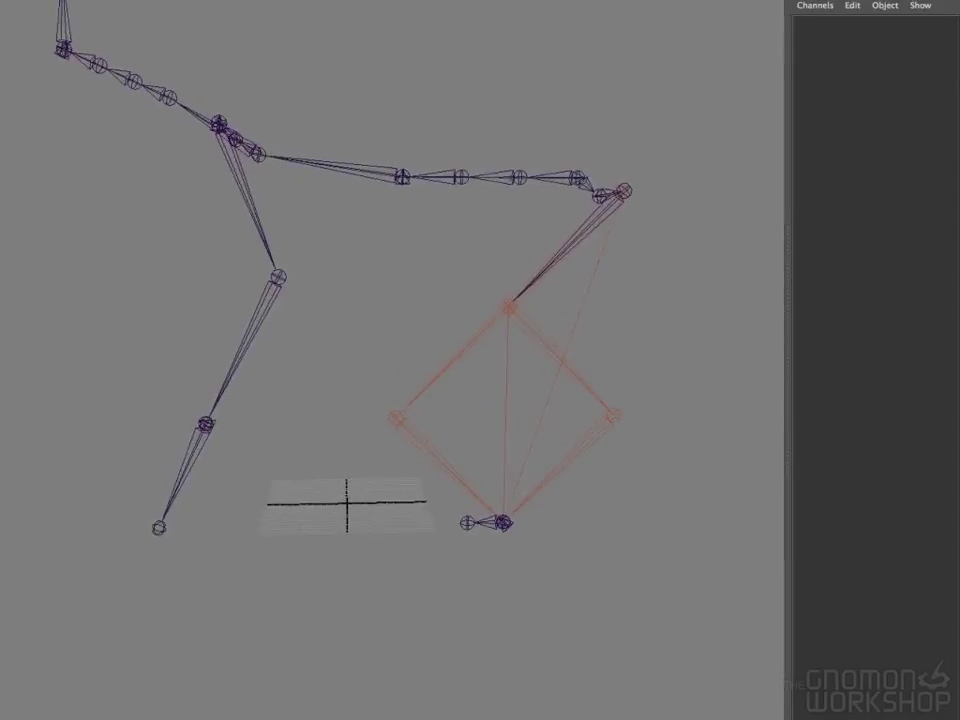
pyautogui.click(505, 519)
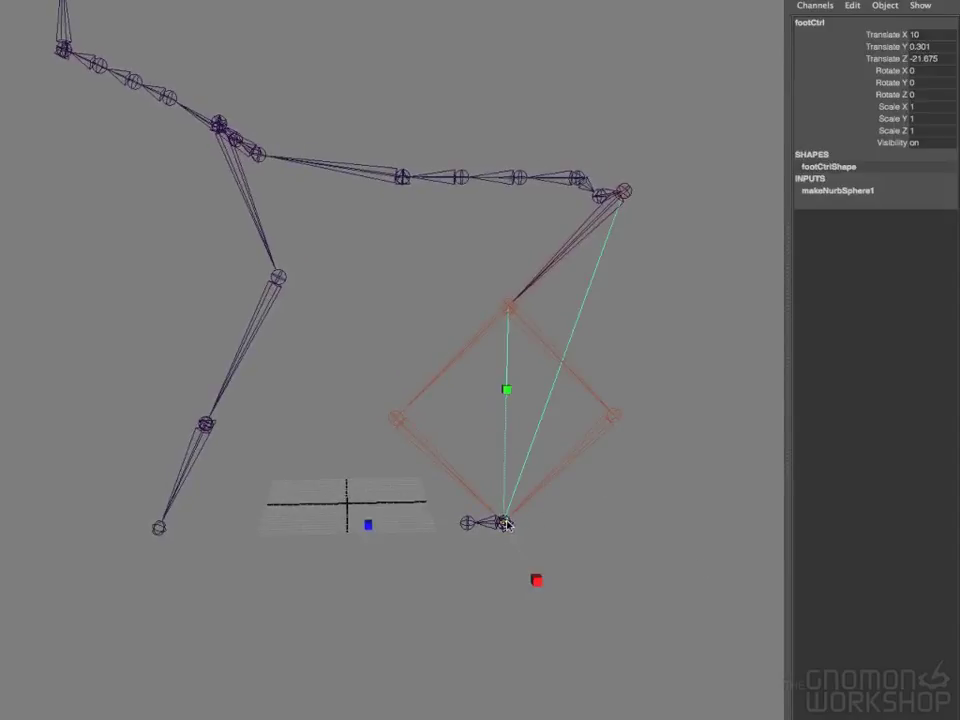
pyautogui.moveTo(505, 524); pyautogui.dragTo(626, 540)
# Test the rig by raising footCtrl to about X 7.62, Y 15.13, Z -20.04 and rotating l_upleg about 18.4 degrees in X
pyautogui.press('w')
pyautogui.moveTo(503, 521); pyautogui.dragTo(490, 411)
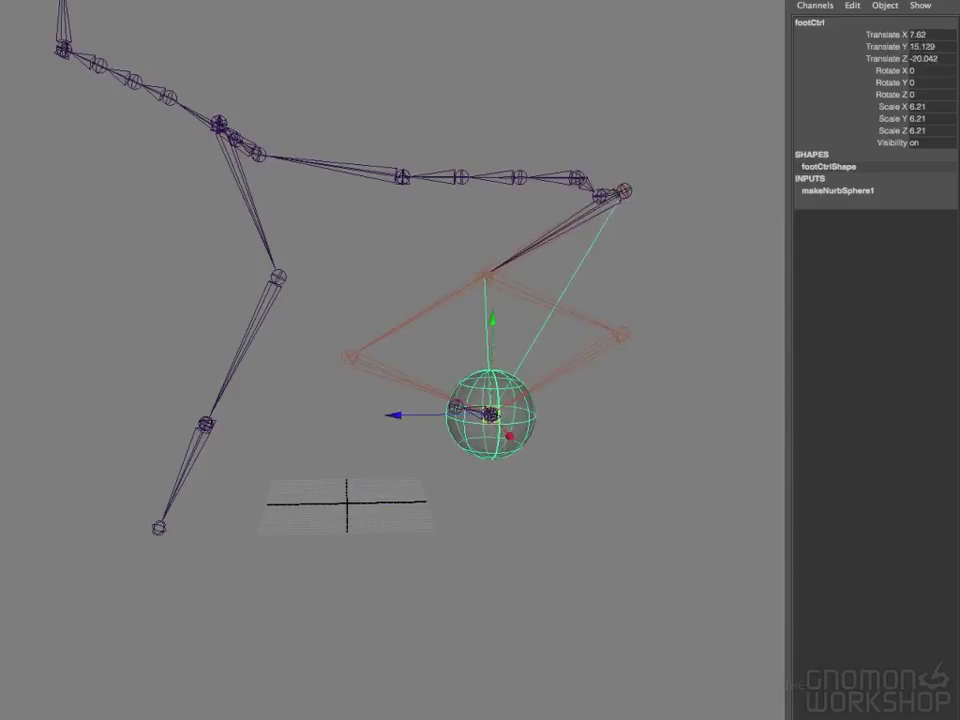
pyautogui.click(623, 190)
pyautogui.press('e')
pyautogui.moveTo(506, 150); pyautogui.dragTo(565, 186)
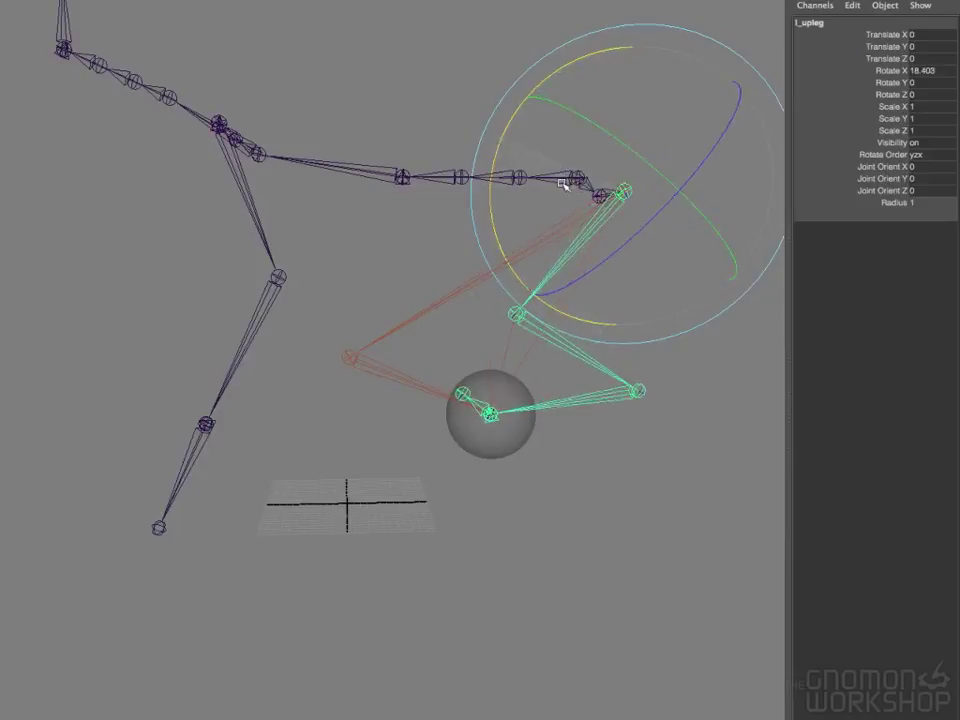
pyautogui.click(589, 504)
pyautogui.click(517, 446)
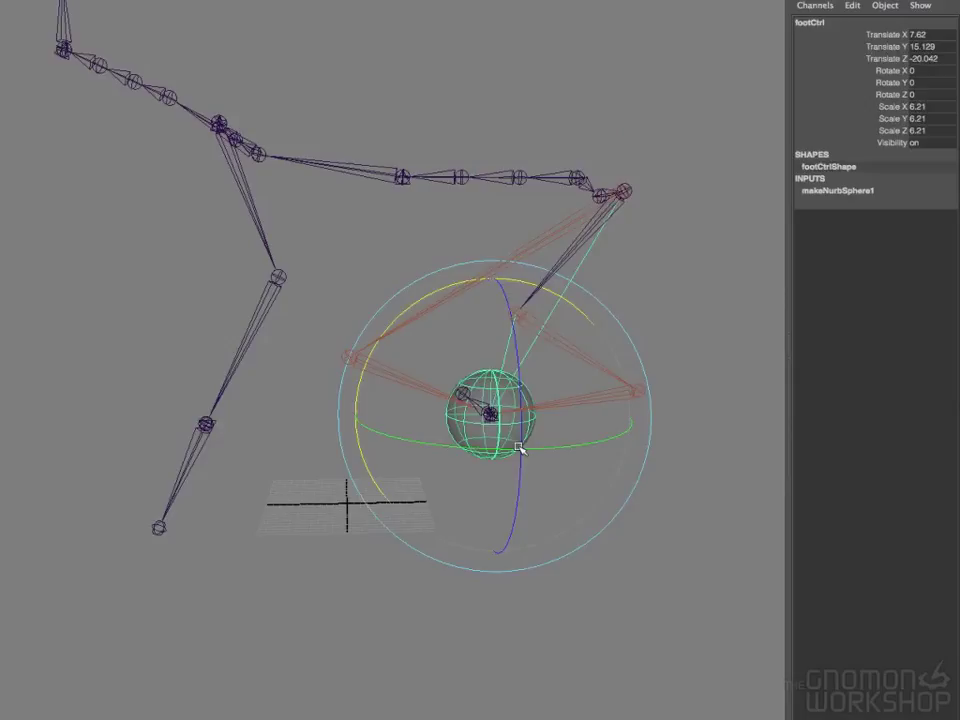
# Undo the l_upleg test rotation and the footCtrl move, and clear the selection
pyautogui.hotkey('ctrl', 'z')
pyautogui.hotkey('ctrl', 'z')
pyautogui.hotkey('ctrl', 'z')
pyautogui.hotkey('ctrl', 'z')
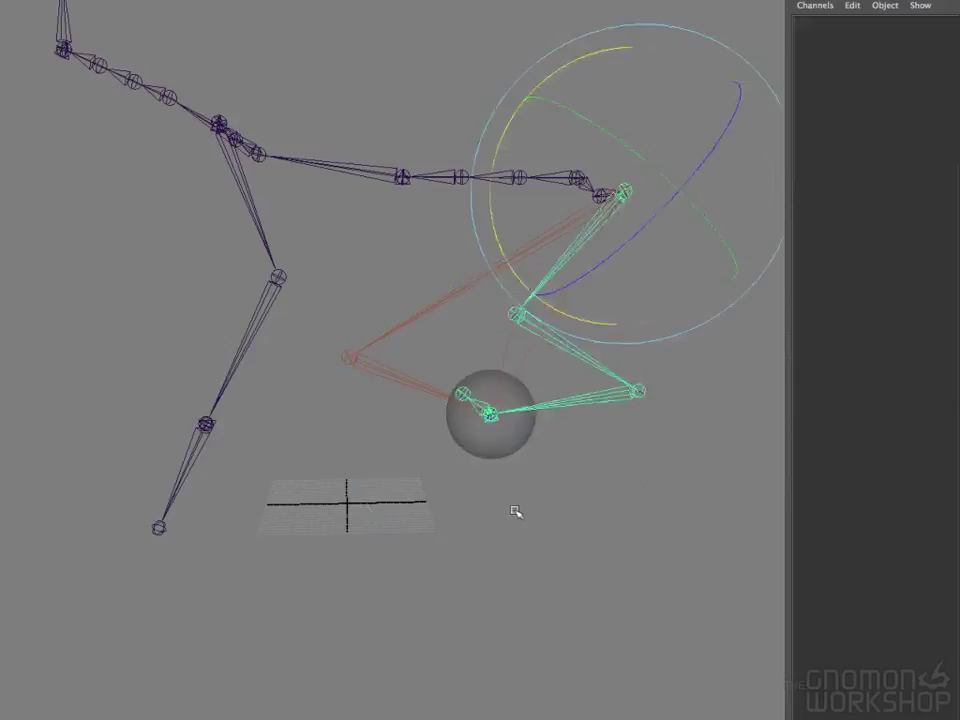
pyautogui.click(671, 349)
# Create another NURBS sphere and snap it onto the joint below l_midleg at X 10, Y 15.301, Z -36.675
pyautogui.keyDown('alt'); pyautogui.moveTo(604, 446); pyautogui.dragTo(581, 501); pyautogui.keyUp('alt')
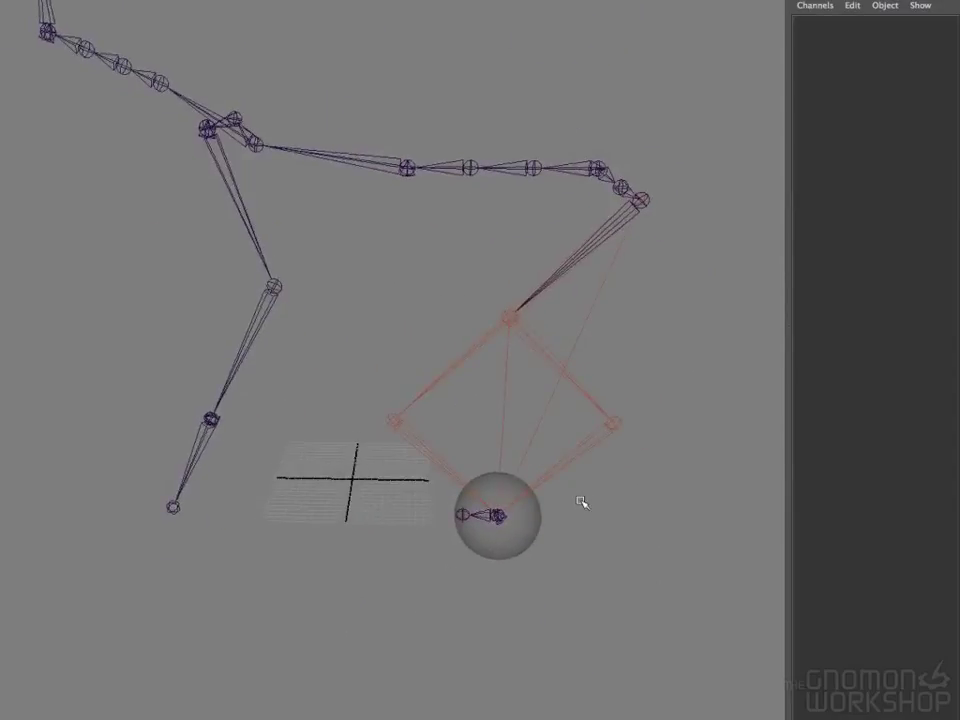
pyautogui.keyDown('alt'); pyautogui.moveTo(579, 474); pyautogui.dragTo(503, 461); pyautogui.keyUp('alt')
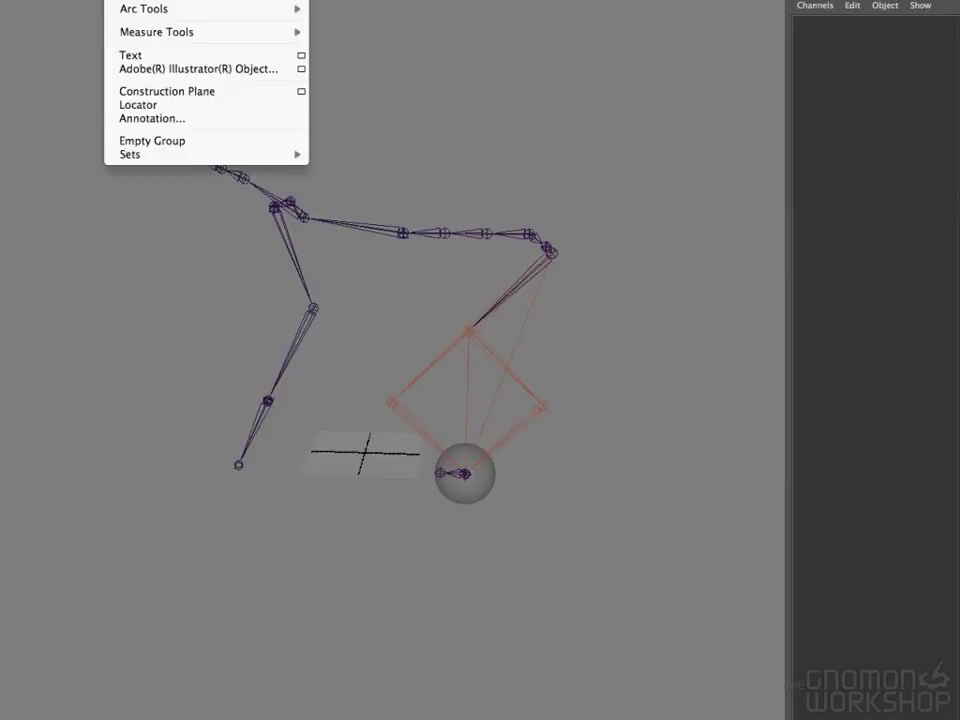
pyautogui.click(380, 1)
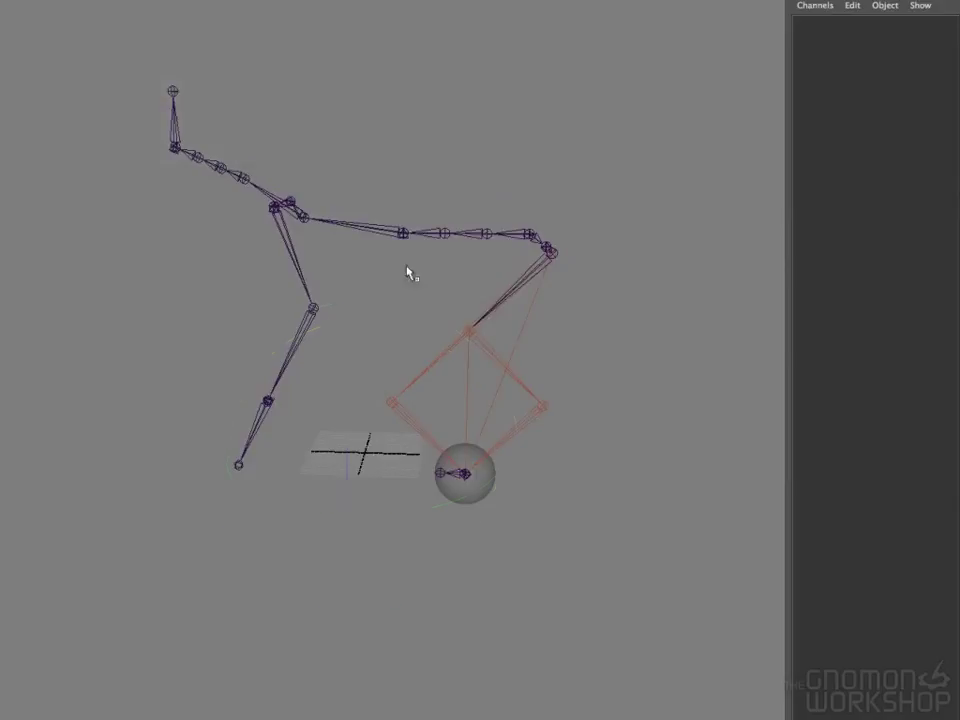
pyautogui.press('w')
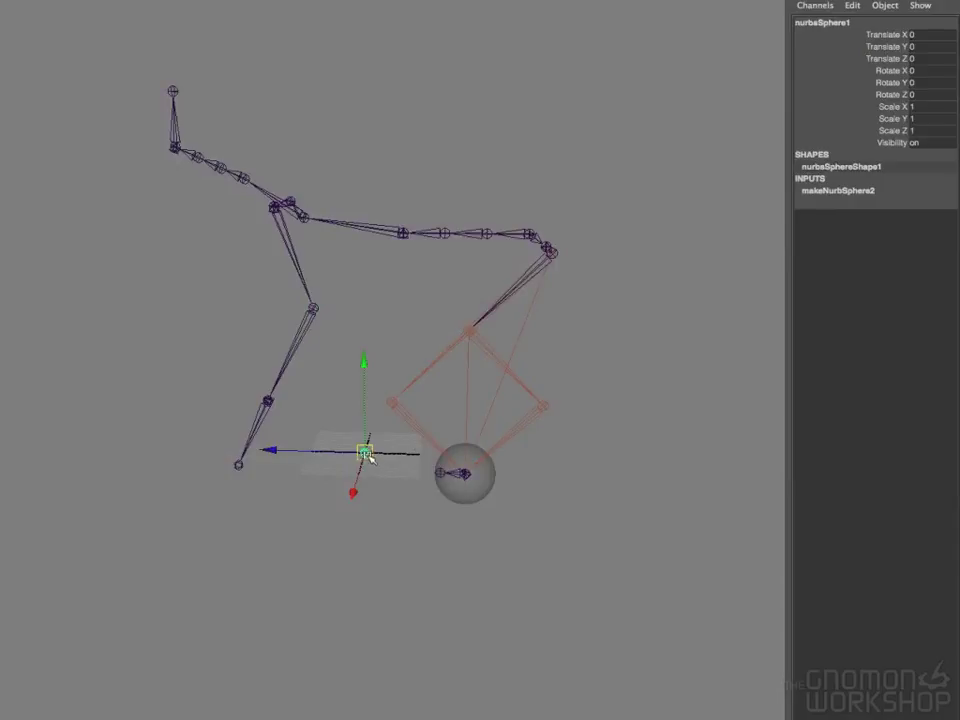
pyautogui.moveTo(368, 456); pyautogui.dragTo(620, 420)
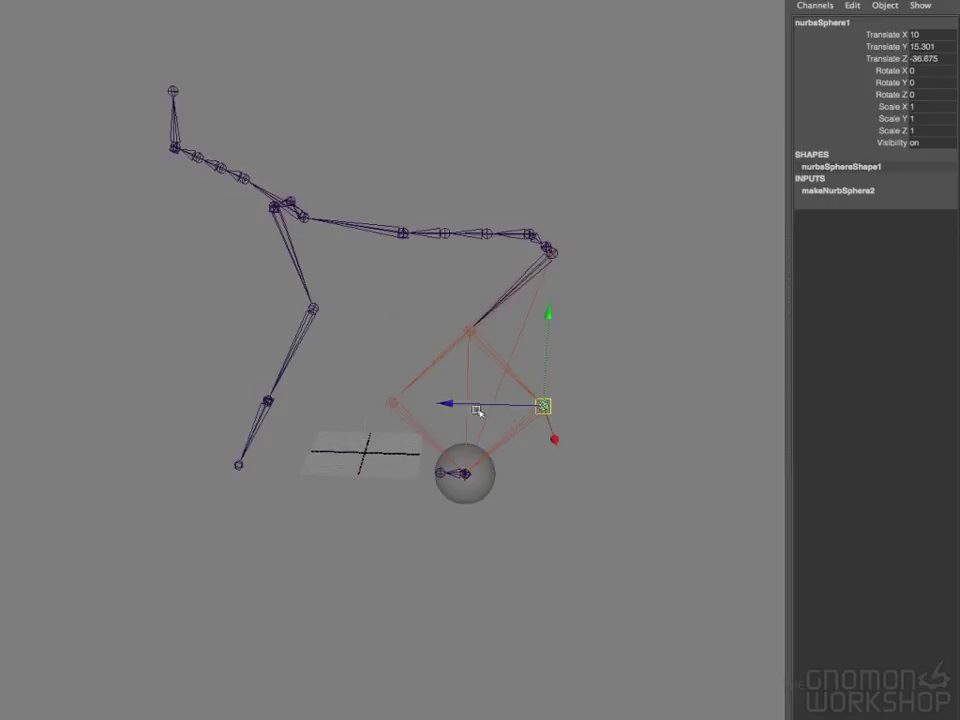
# Snap the new sphere onto the l_midleg joint at X 10, Y 30.301, Z -21.675
pyautogui.moveTo(449, 403); pyautogui.dragTo(510, 407)
pyautogui.moveTo(615, 414); pyautogui.dragTo(522, 362)
pyautogui.moveTo(543, 406); pyautogui.dragTo(484, 333)
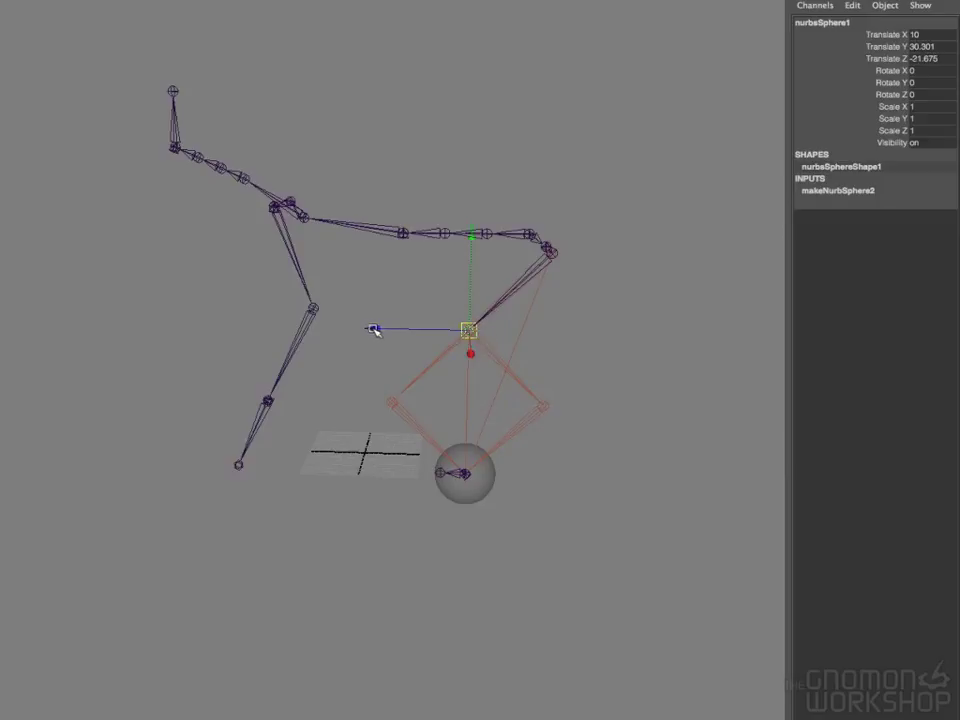
# Move the new sphere straight back behind the hind leg to about Z -52.31 and deselect it
pyautogui.moveTo(373, 331); pyautogui.dragTo(531, 351)
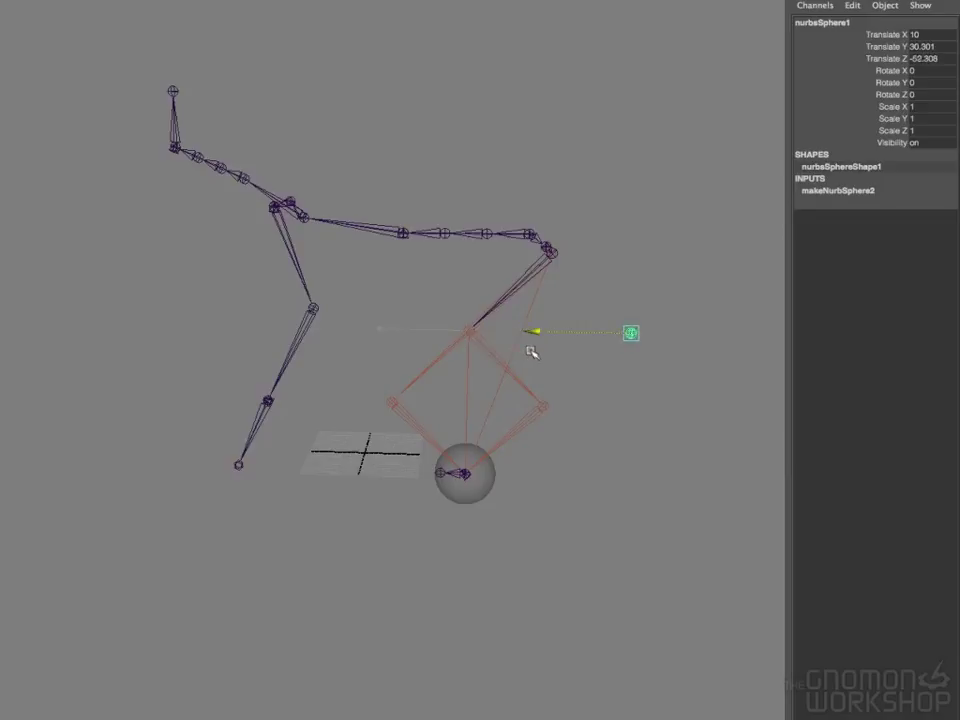
pyautogui.click(594, 484)
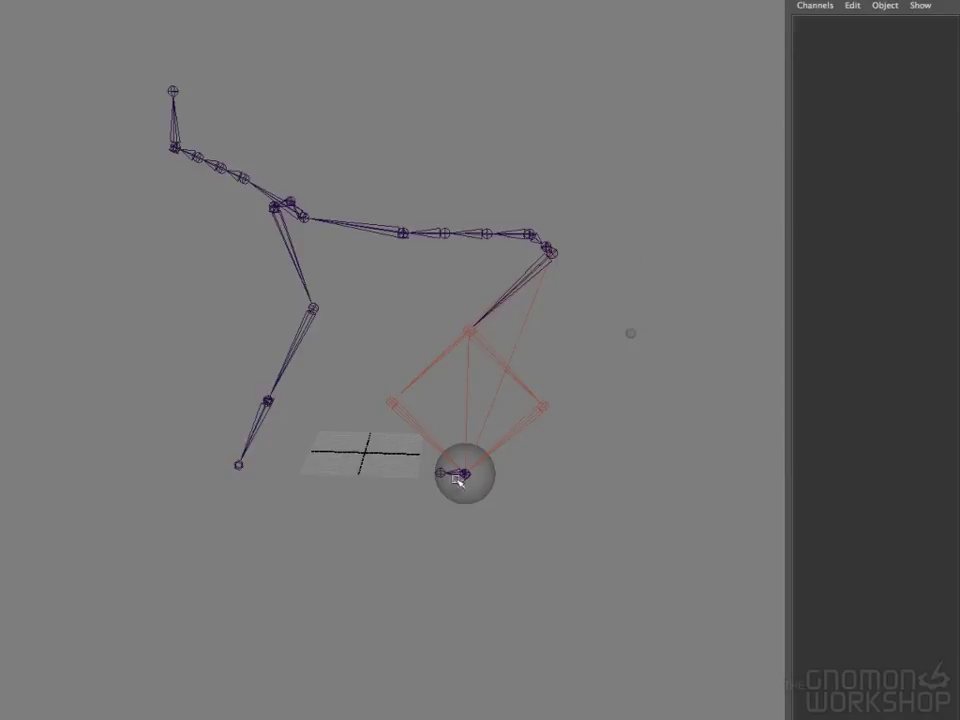
pyautogui.keyDown('alt'); pyautogui.moveTo(489, 489); pyautogui.dragTo(604, 478); pyautogui.keyUp('alt')
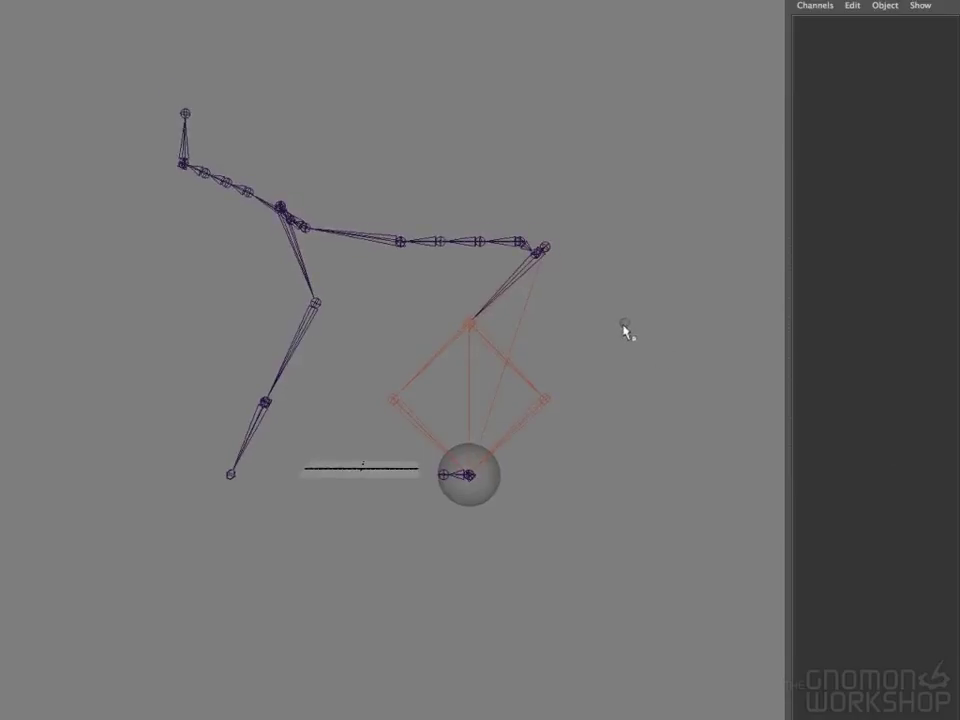
# Apply a Pole Vector constraint from the sphere behind the leg to ikHandle1
pyautogui.click(623, 325)
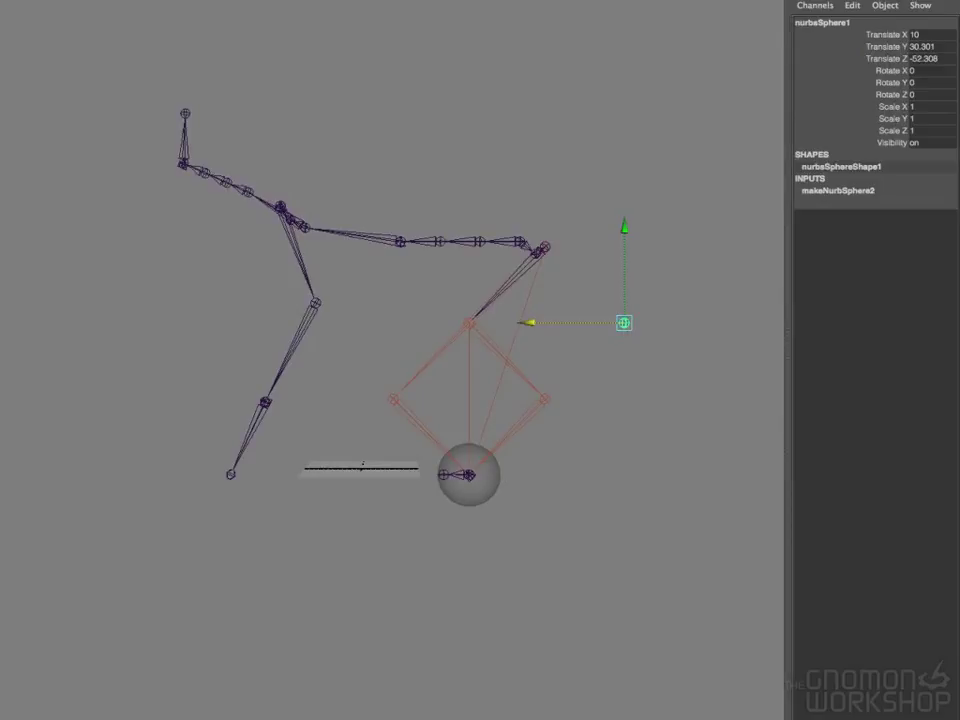
pyautogui.click(469, 474)
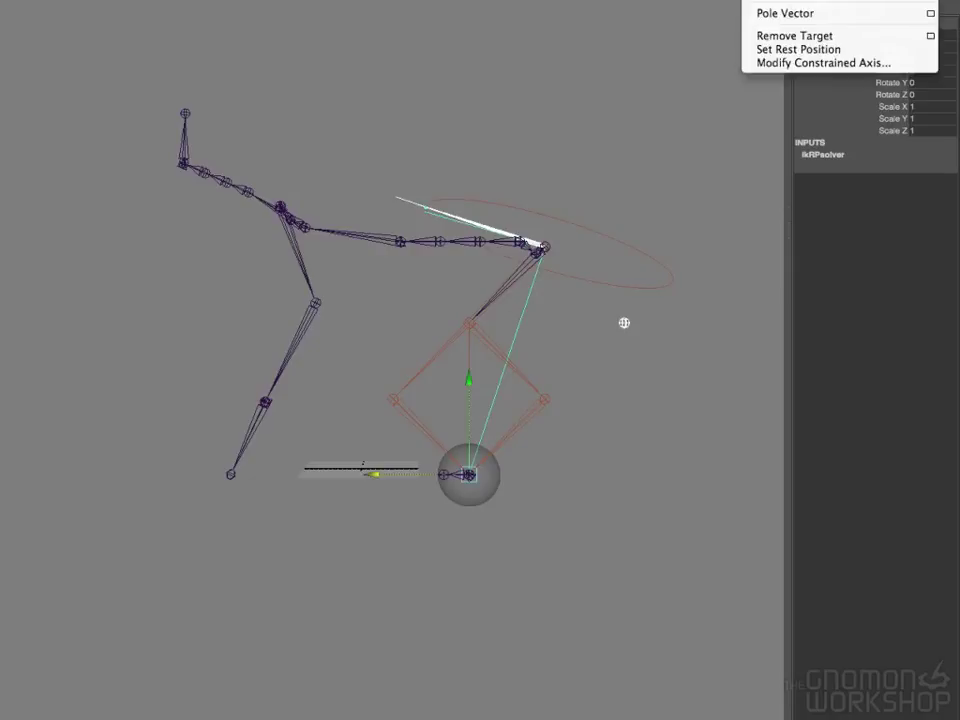
pyautogui.click(820, 15)
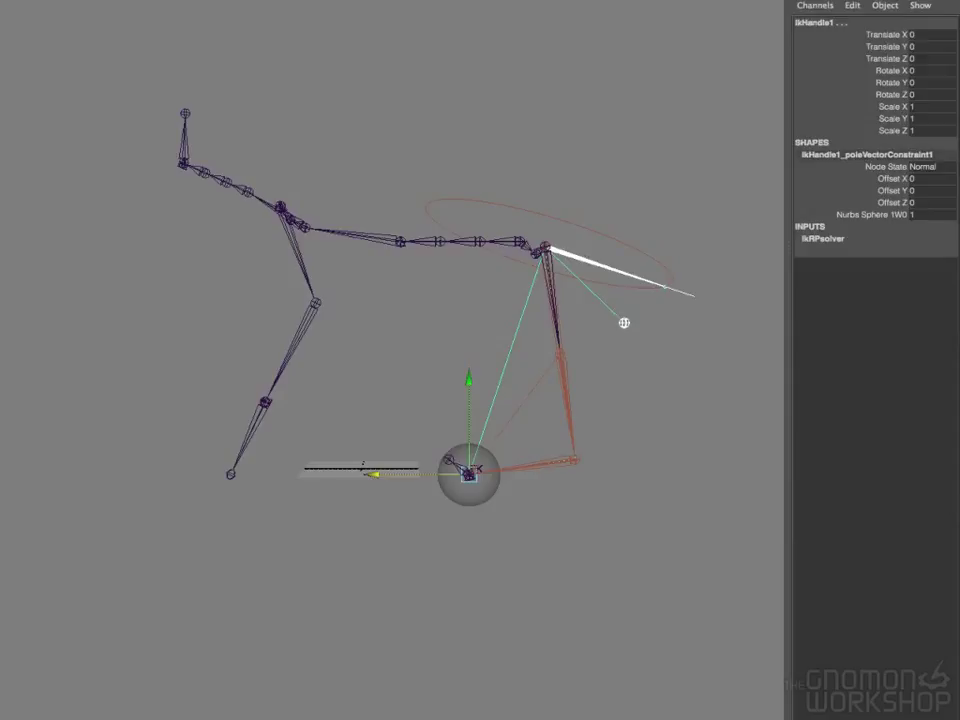
# Set ikHandle1's Twist to 180 and clear the selection
pyautogui.click(668, 286)
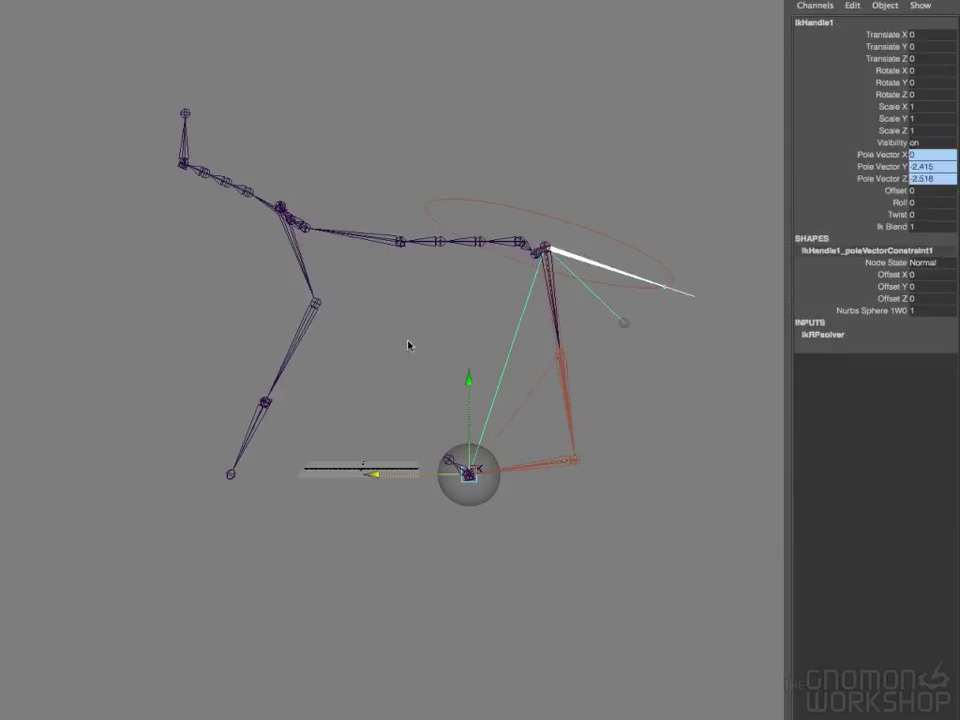
pyautogui.click(930, 214)
pyautogui.write('180')
pyautogui.press('Return')
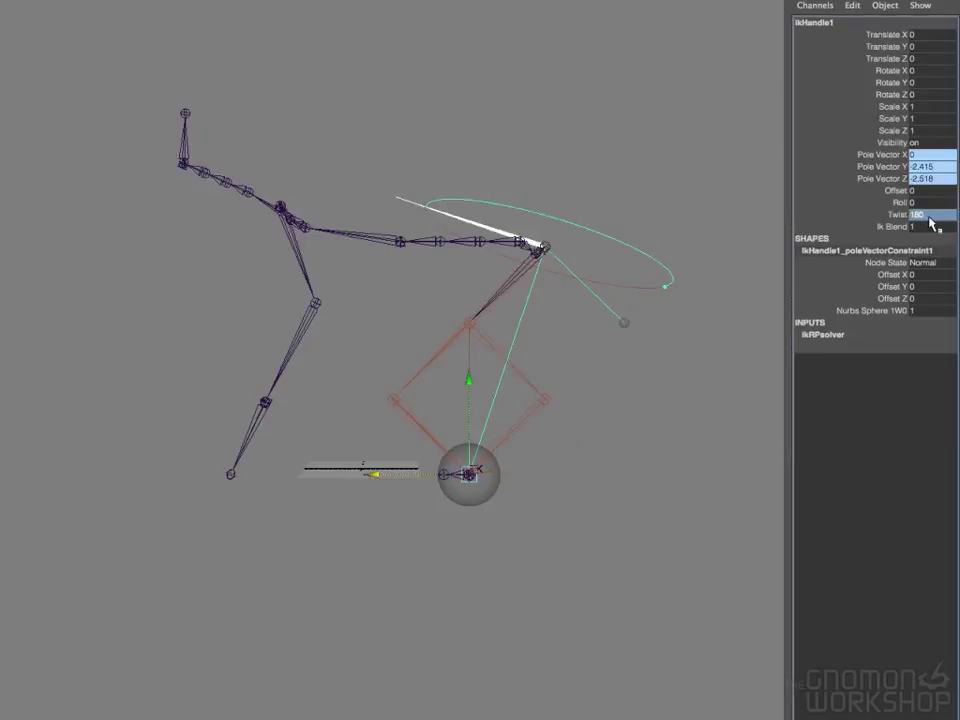
pyautogui.click(560, 415)
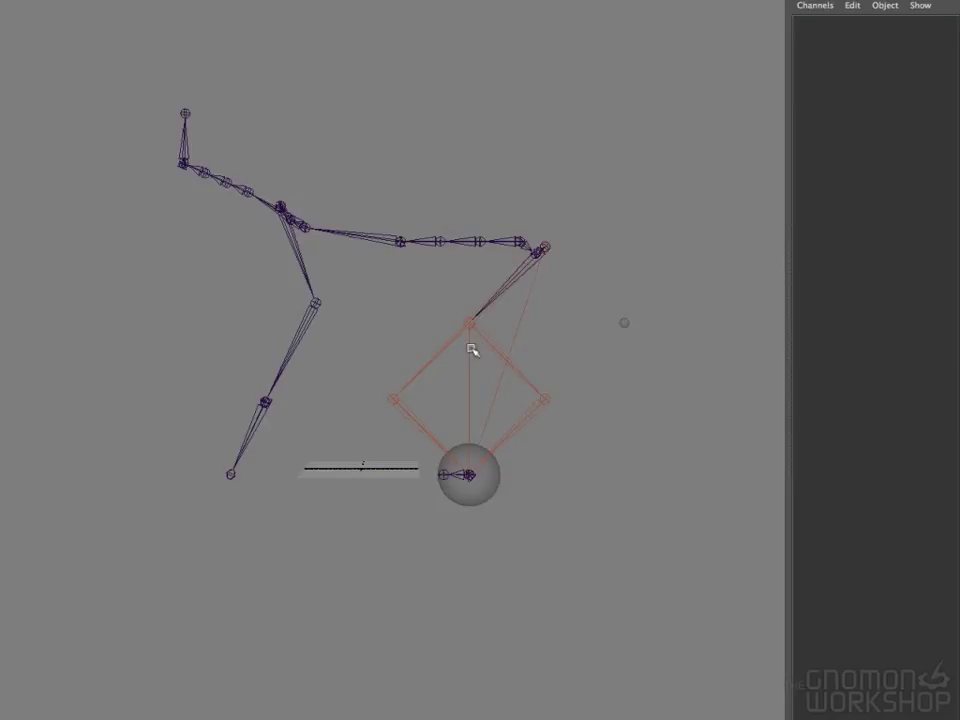
# Apply a Pole Vector constraint from the l_midleg joint to ikHandle2
pyautogui.click(625, 325)
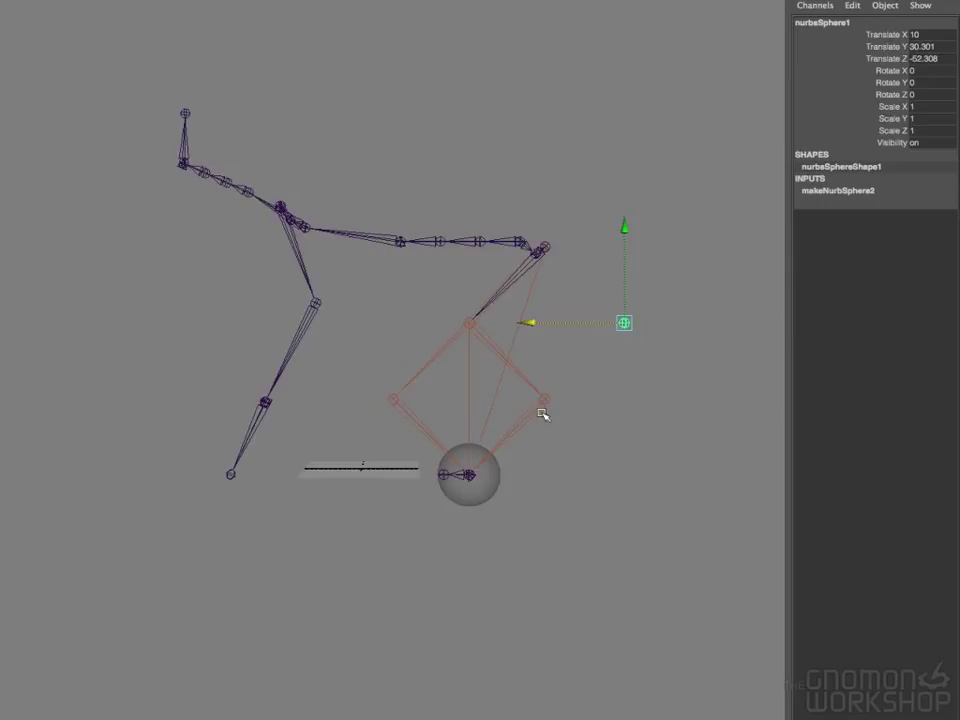
pyautogui.click(490, 324)
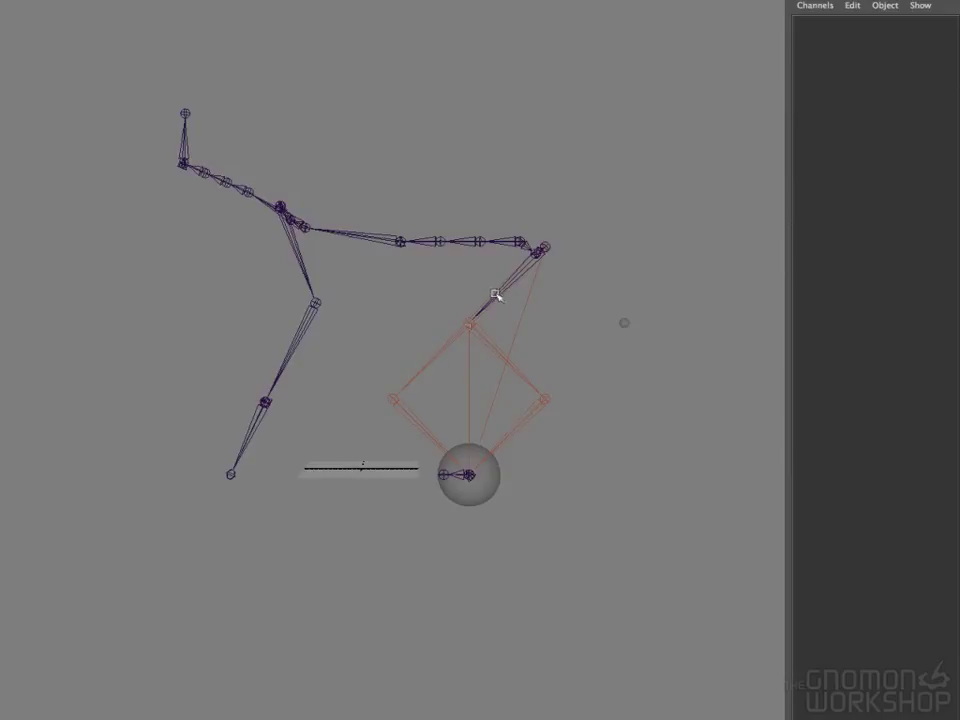
pyautogui.click(394, 401)
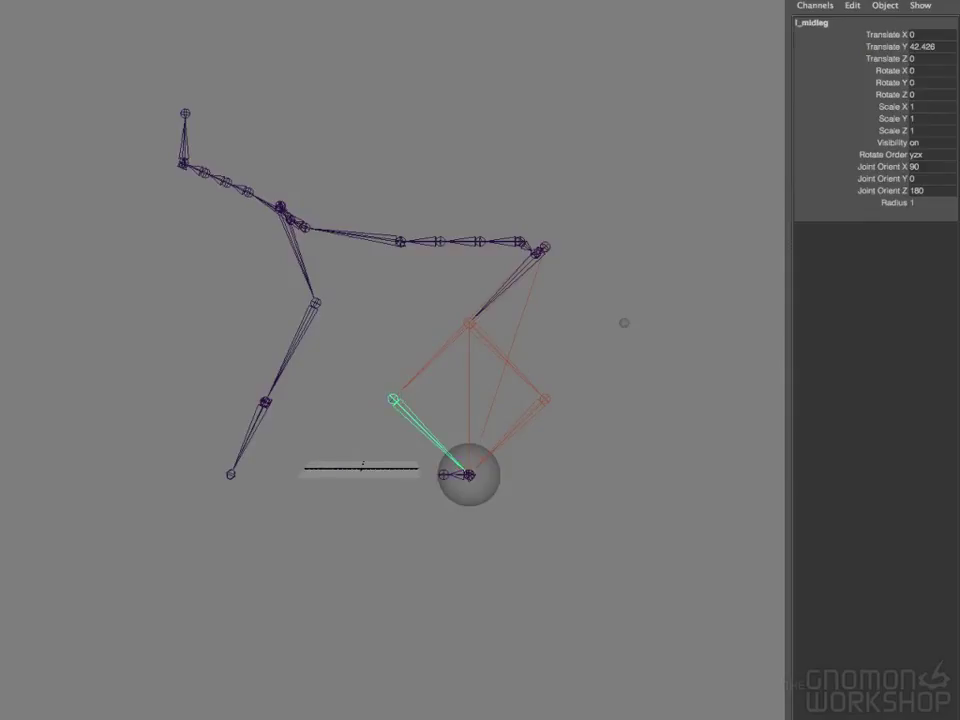
pyautogui.click(469, 400)
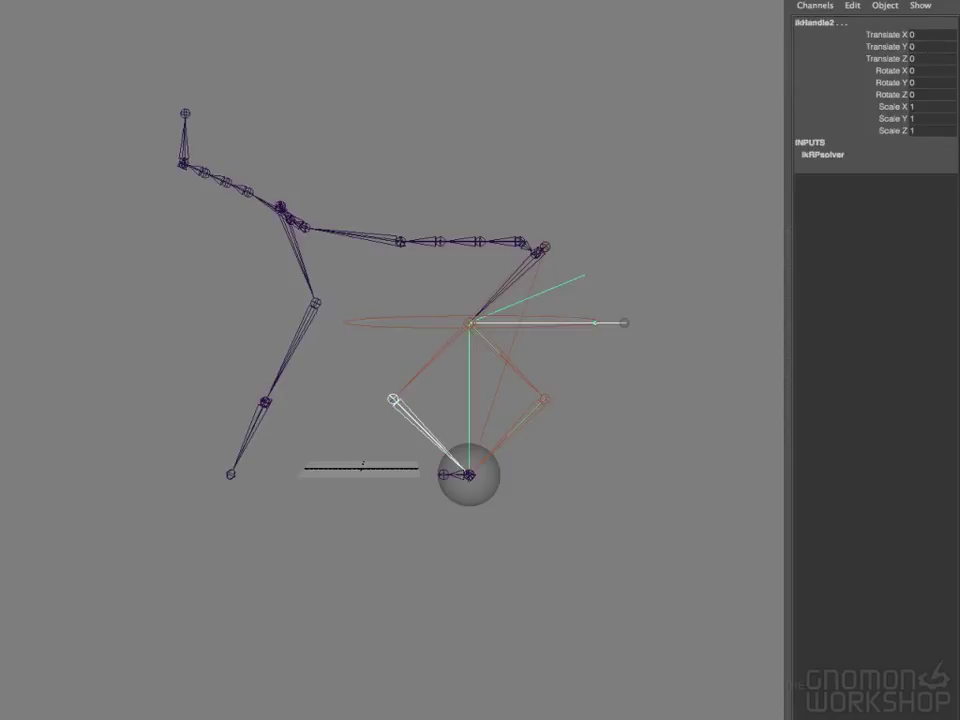
pyautogui.click(760, 1)
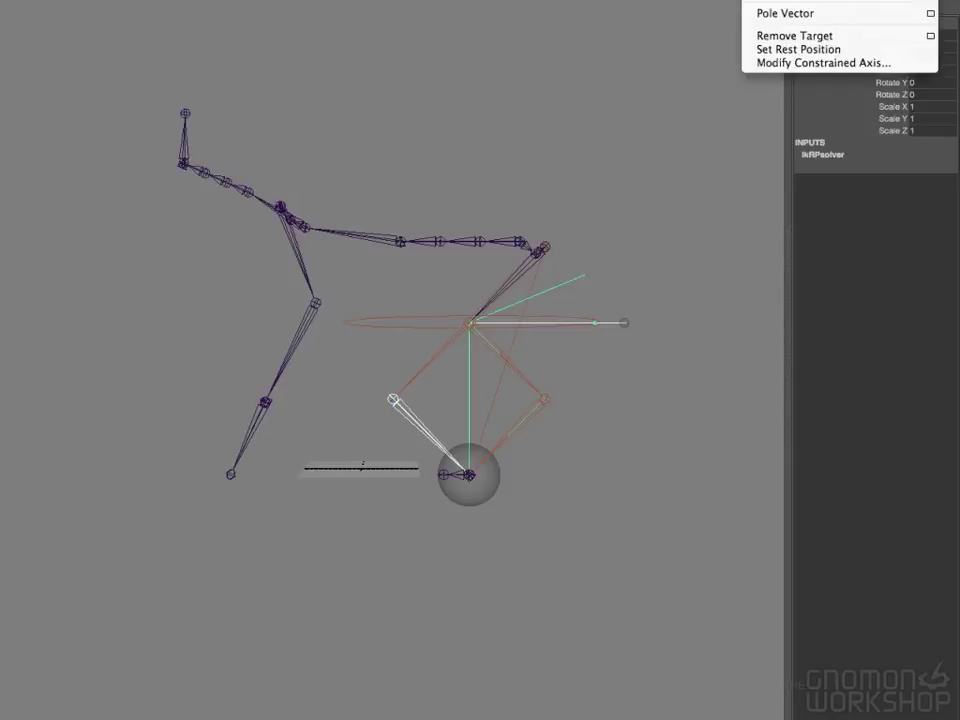
pyautogui.click(831, 13)
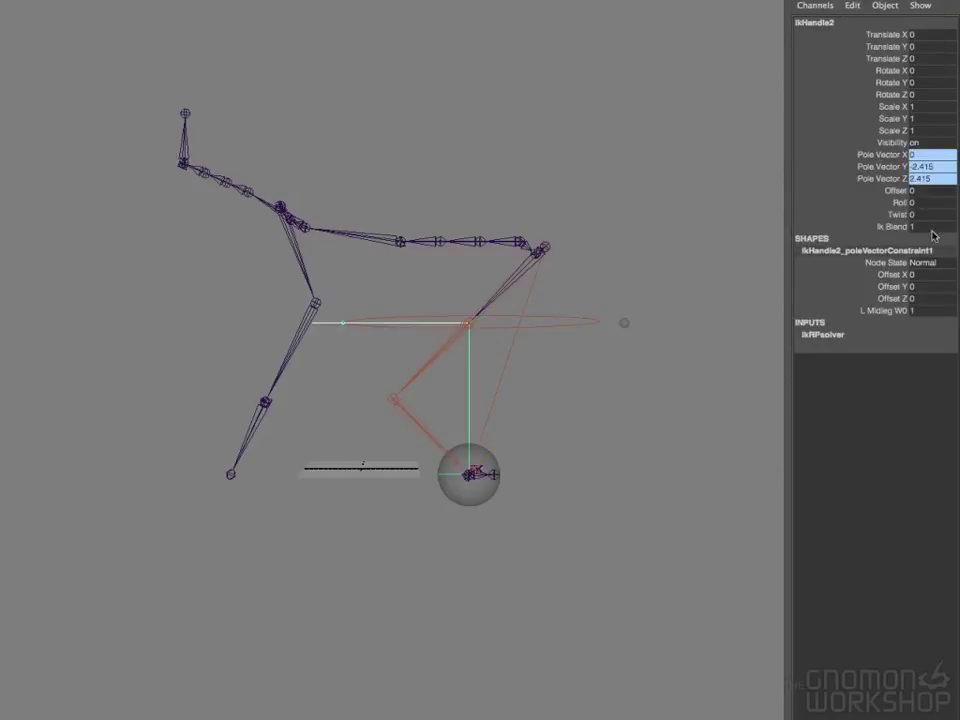
# Set ikHandle2's Twist to 180 and clear the selection
pyautogui.doubleClick(918, 214)
pyautogui.write('180')
pyautogui.press('Return')
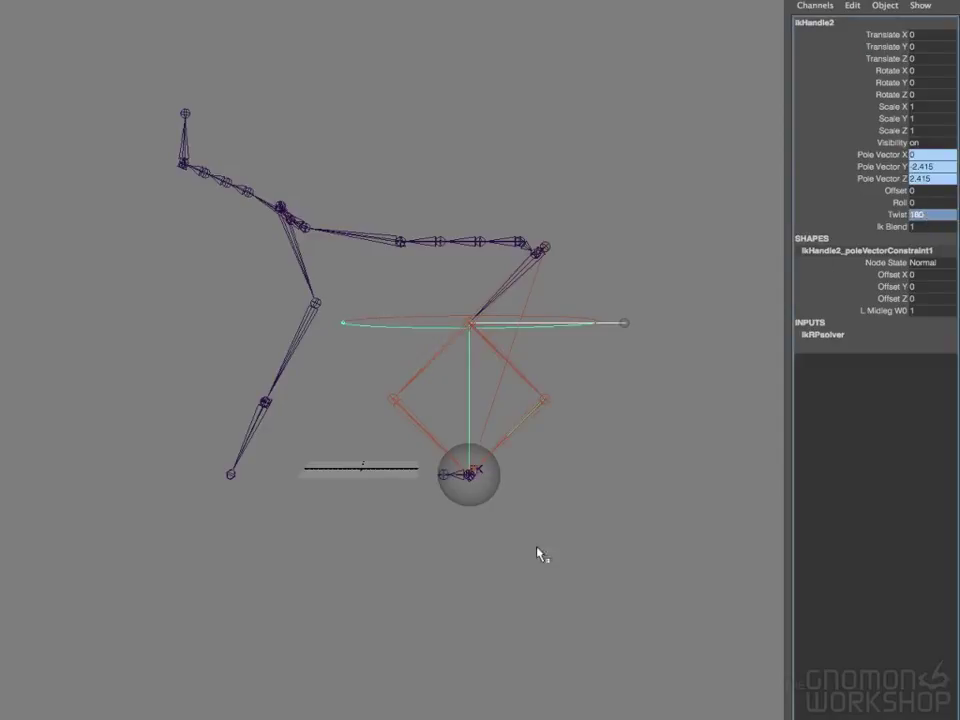
pyautogui.click(643, 483)
pyautogui.keyDown('alt'); pyautogui.moveTo(643, 483); pyautogui.dragTo(603, 468); pyautogui.keyUp('alt')
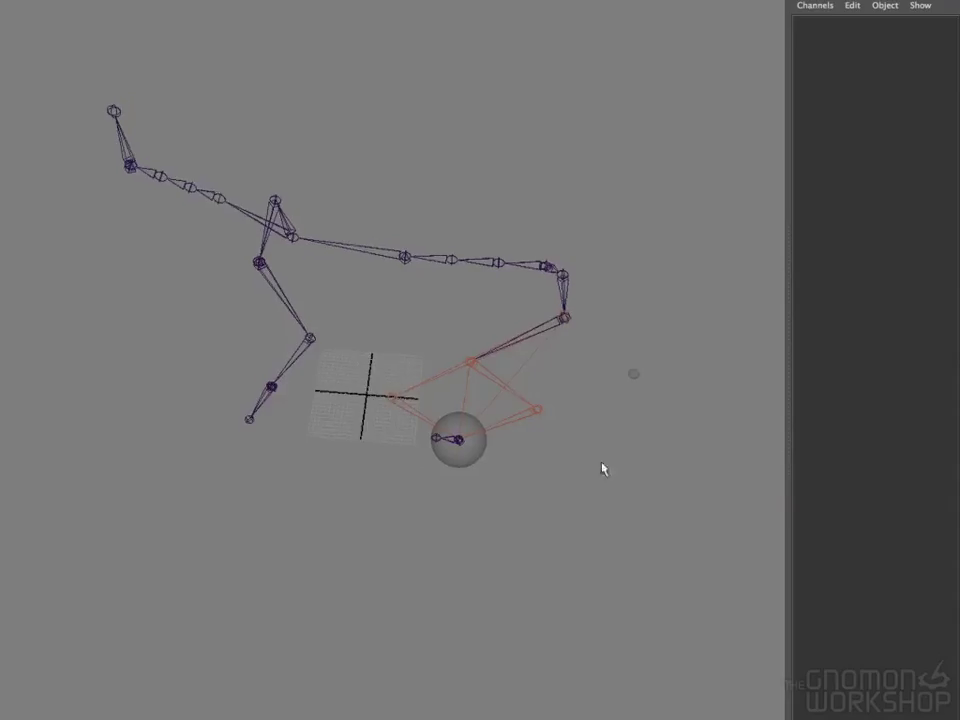
# Test the pole vector sphere behind the leg by moving it, checking the leg from several angles, and clear the selection
pyautogui.click(633, 377)
pyautogui.press('w')
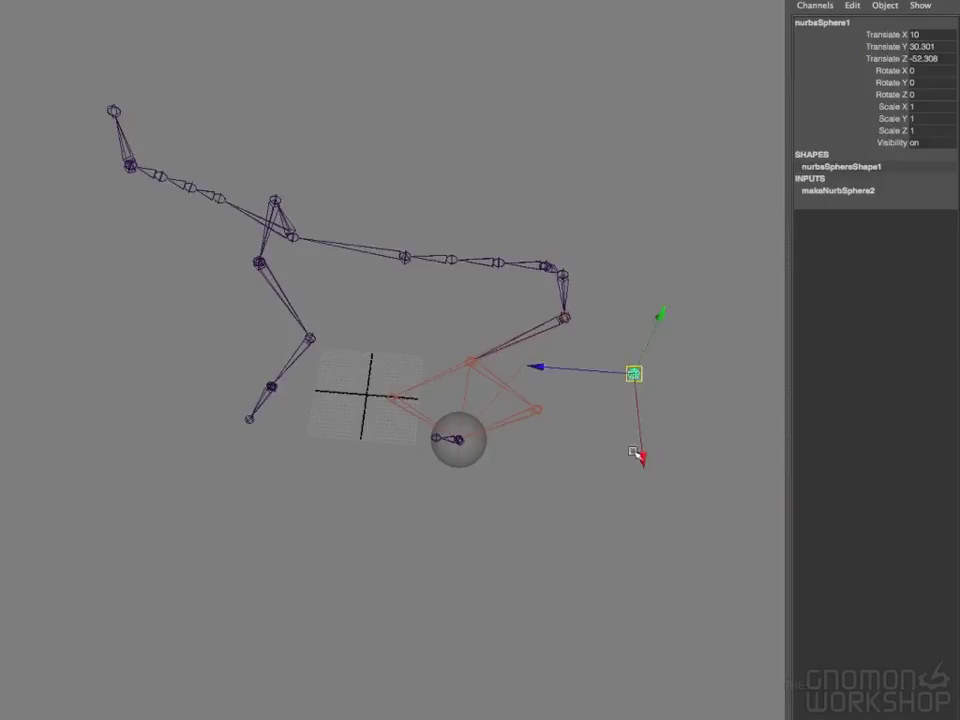
pyautogui.keyDown('alt'); pyautogui.moveTo(651, 457); pyautogui.dragTo(611, 466); pyautogui.keyUp('alt')
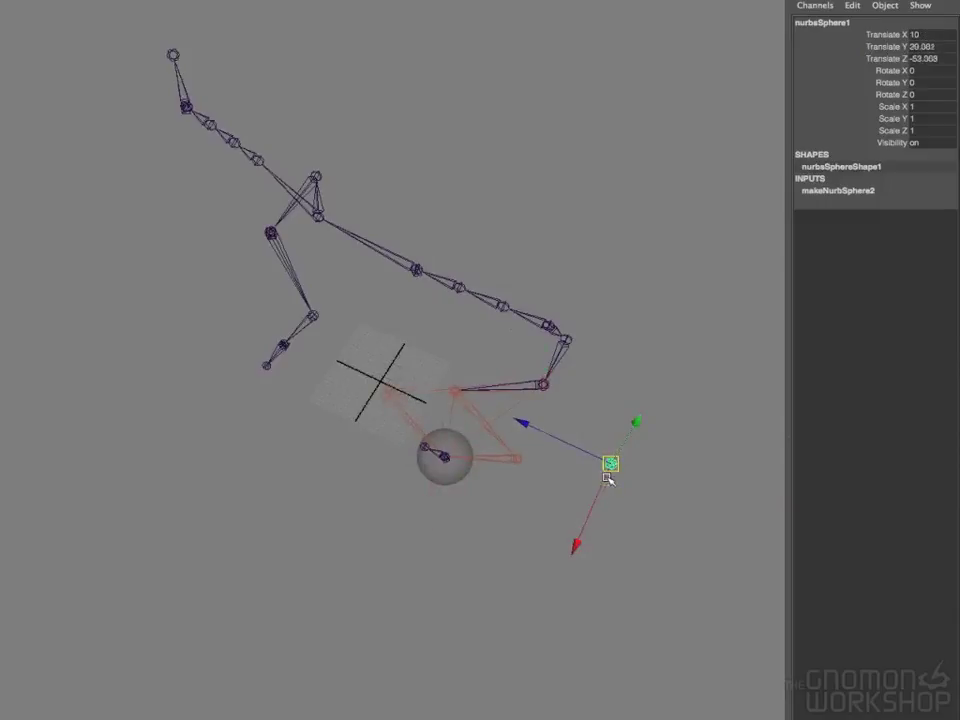
pyautogui.click(458, 476)
pyautogui.keyDown('alt'); pyautogui.moveTo(538, 536); pyautogui.dragTo(500, 488); pyautogui.keyUp('alt')
pyautogui.click(581, 481)
pyautogui.keyDown('alt'); pyautogui.moveTo(605, 485); pyautogui.dragTo(576, 541); pyautogui.keyUp('alt')
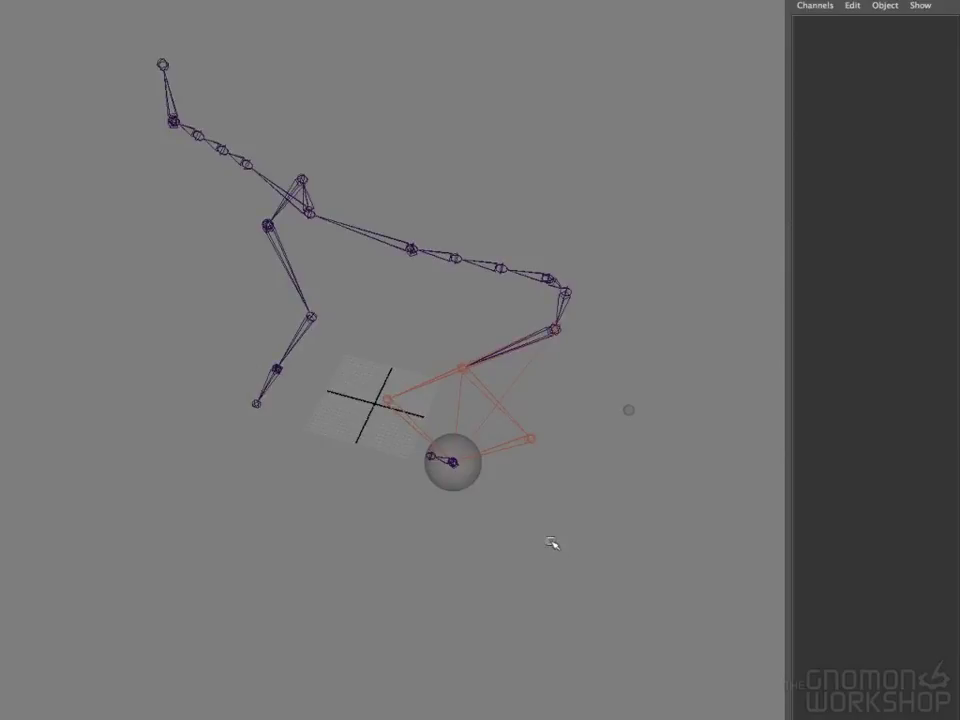
pyautogui.keyDown('alt'); pyautogui.moveTo(585, 540); pyautogui.dragTo(601, 490); pyautogui.keyUp('alt')
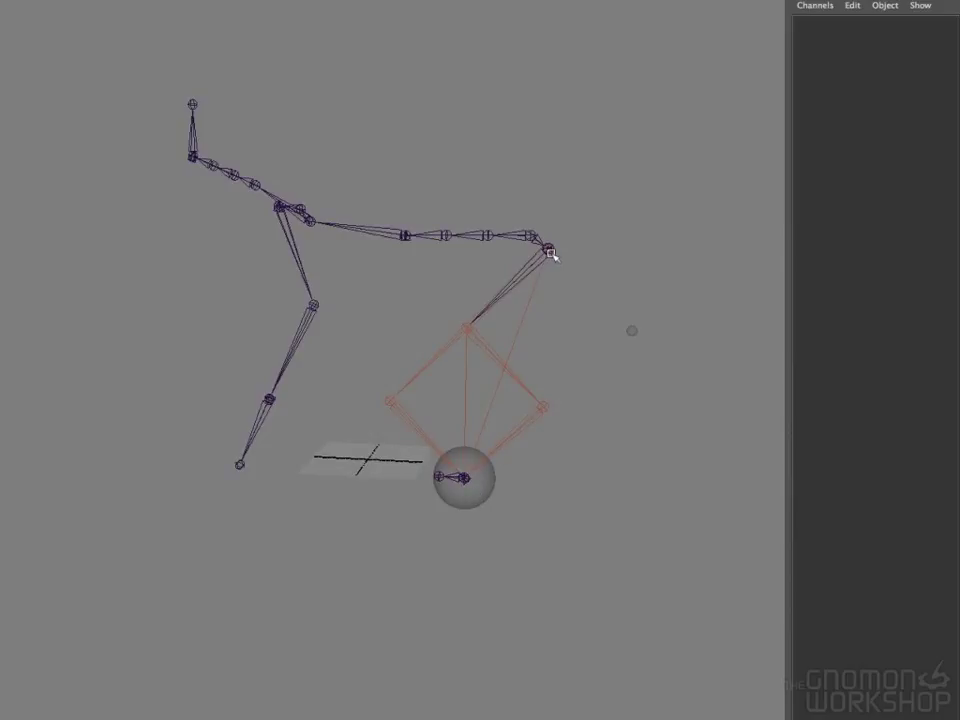
# Check the leg setup around footCtrl from several angles, try a move, and undo the last changes
pyautogui.keyDown('alt'); pyautogui.moveTo(548, 484); pyautogui.dragTo(452, 456, button='right'); pyautogui.keyUp('alt')
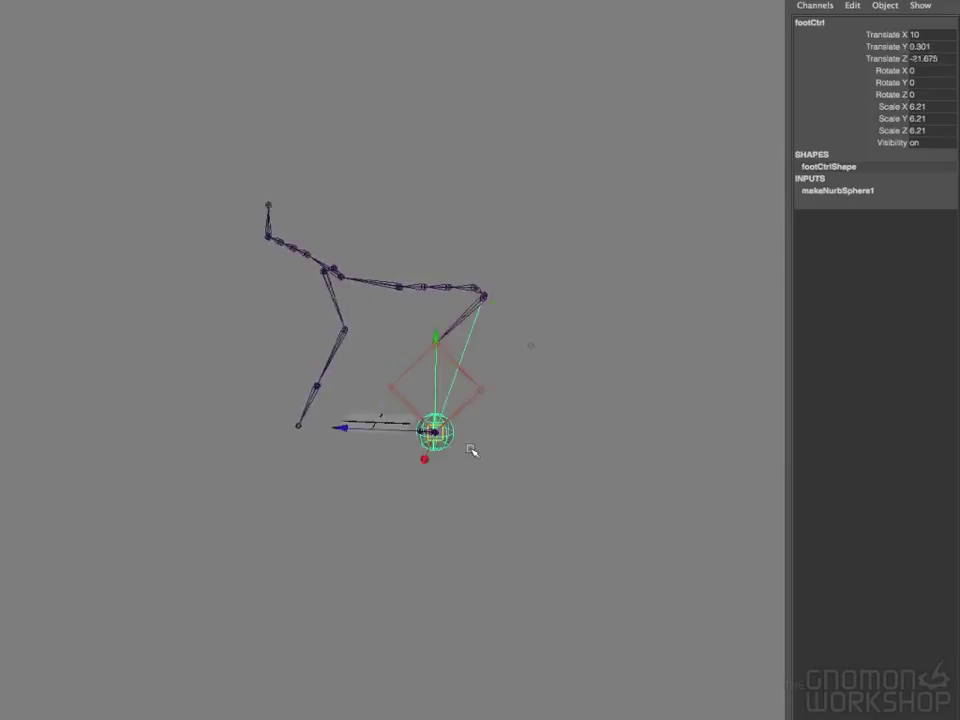
pyautogui.keyDown('alt'); pyautogui.moveTo(465, 443); pyautogui.dragTo(579, 456, button='right'); pyautogui.keyUp('alt')
pyautogui.keyDown('alt'); pyautogui.moveTo(571, 465); pyautogui.dragTo(535, 492); pyautogui.keyUp('alt')
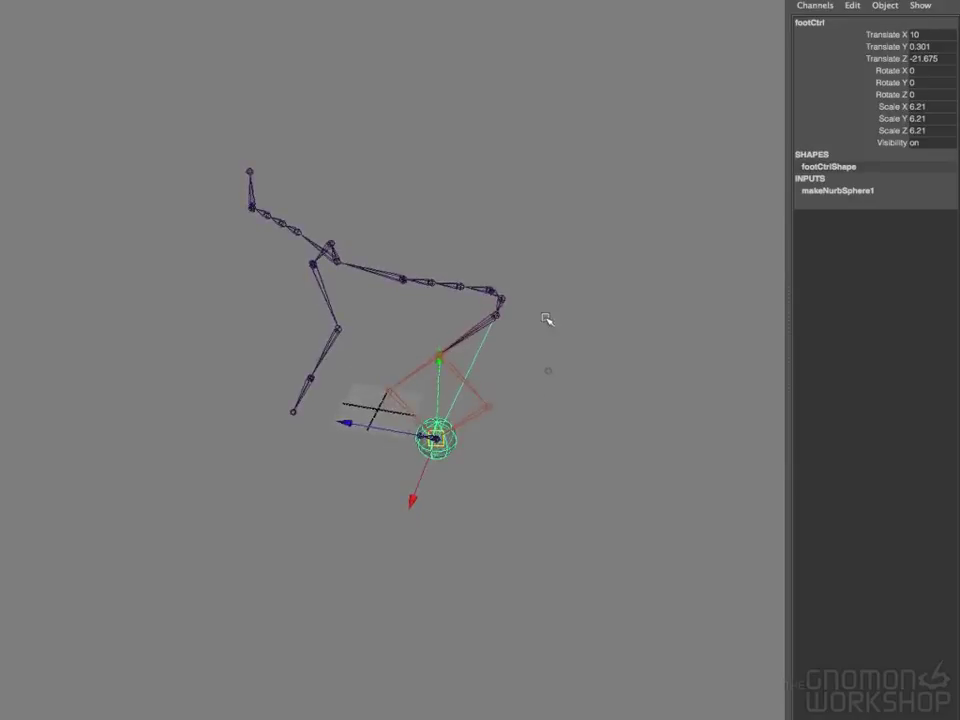
pyautogui.keyDown('alt'); pyautogui.moveTo(522, 490); pyautogui.dragTo(531, 469); pyautogui.keyUp('alt')
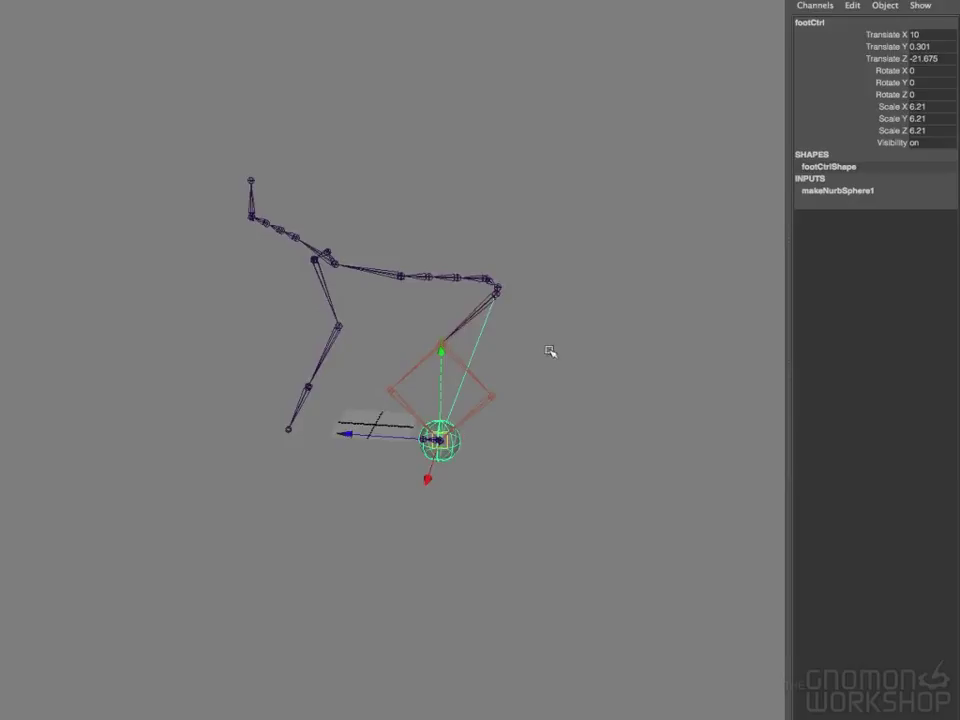
pyautogui.moveTo(458, 428); pyautogui.dragTo(529, 375)
pyautogui.hotkey('ctrl', 'z')
pyautogui.hotkey('ctrl', 'z')
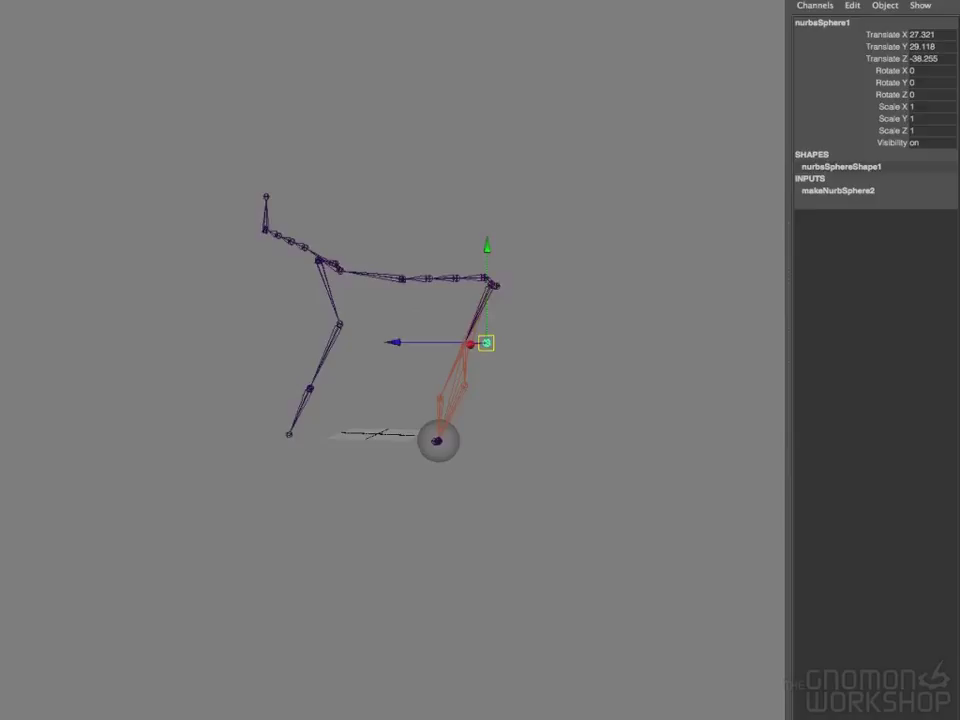
# Adjust ikHandle1's Twist interactively, then set it to 90
pyautogui.click(657, 250)
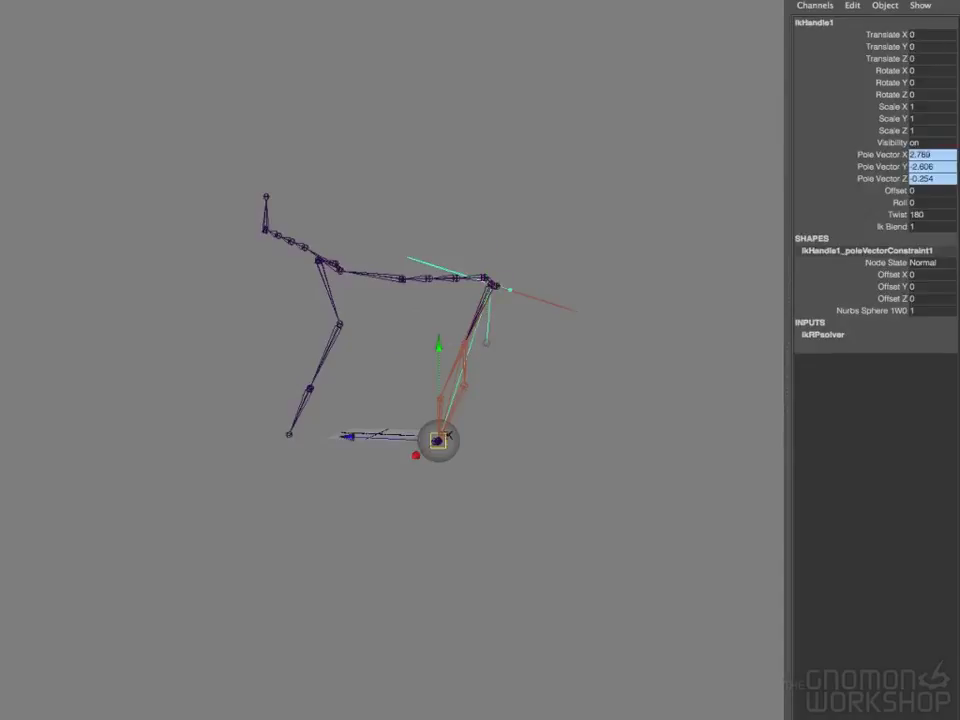
pyautogui.click(896, 215)
pyautogui.moveTo(512, 438); pyautogui.dragTo(594, 409, button='middle')
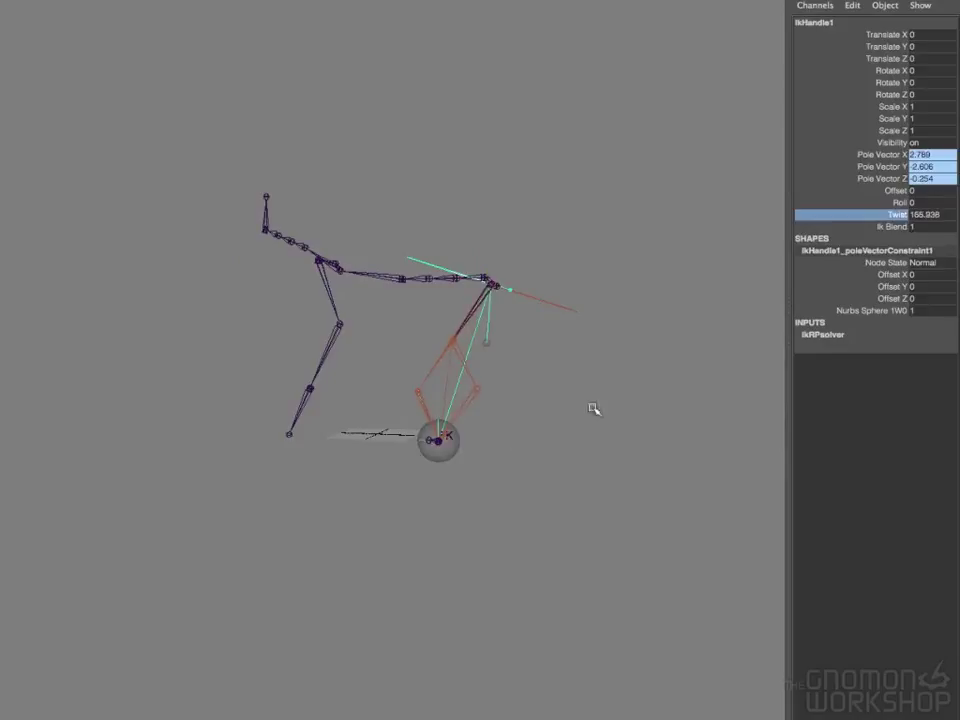
pyautogui.doubleClick(930, 215)
pyautogui.write('90')
pyautogui.press('Return')
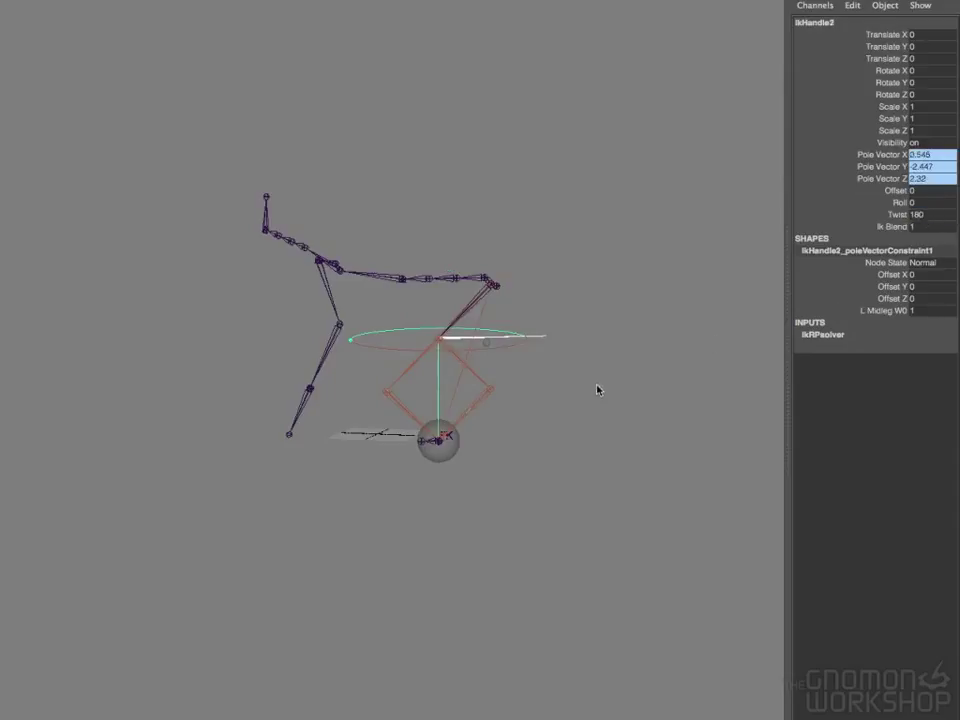
# Move the pole vector sphere forward beside the leg to about X 30.17, Y 29.12, Z -28.95 and deselect it
pyautogui.keyDown('alt'); pyautogui.moveTo(596, 391); pyautogui.dragTo(596, 476); pyautogui.keyUp('alt')
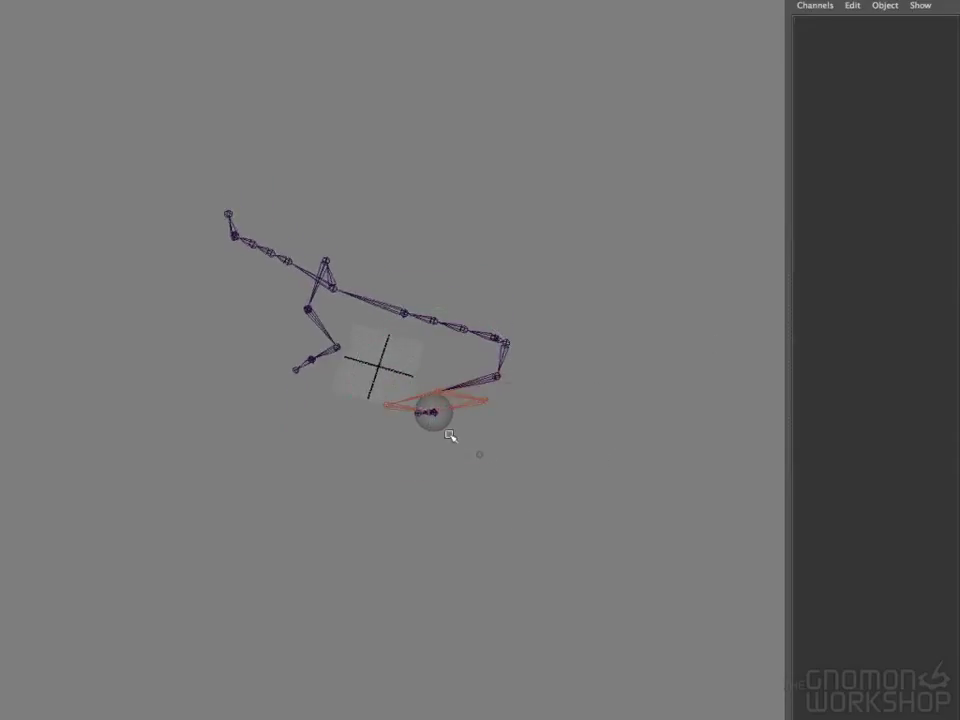
pyautogui.click(477, 460)
pyautogui.press('w')
pyautogui.moveTo(480, 456); pyautogui.dragTo(444, 457)
pyautogui.click(555, 460)
pyautogui.keyDown('alt'); pyautogui.moveTo(555, 460); pyautogui.dragTo(574, 396); pyautogui.keyUp('alt')
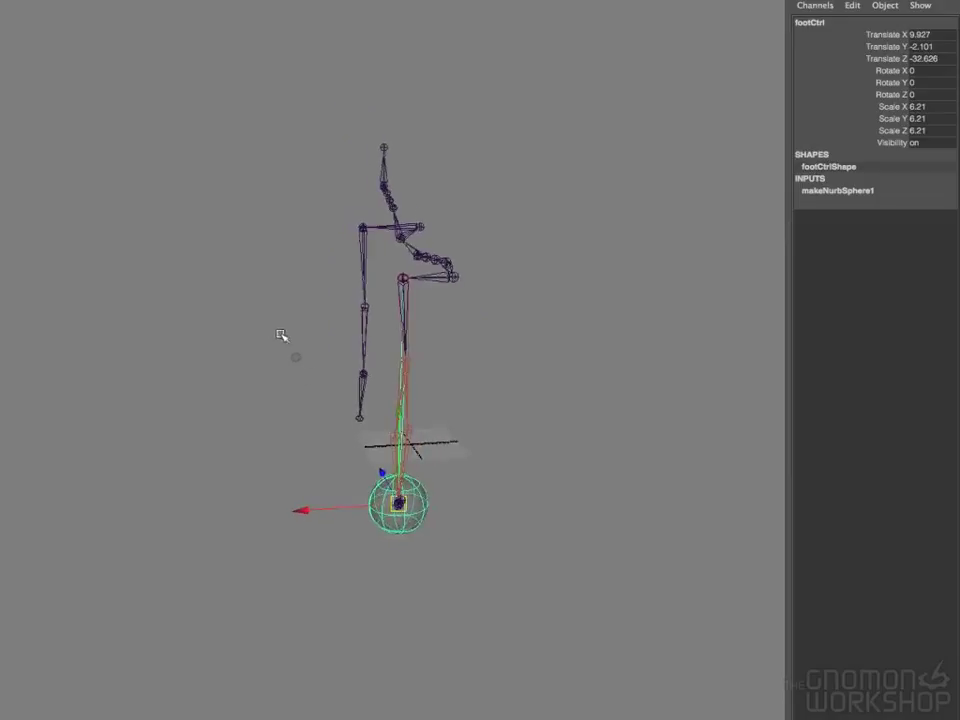
# Reposition the pole vector sphere beside the upper leg at about X 27.66, Y 44.3, Z -34.12
pyautogui.moveTo(326, 399); pyautogui.dragTo(280, 330)
pyautogui.keyDown('alt'); pyautogui.moveTo(302, 422); pyautogui.dragTo(380, 430); pyautogui.keyUp('alt')
pyautogui.keyDown('alt'); pyautogui.moveTo(380, 430); pyautogui.dragTo(616, 425); pyautogui.keyUp('alt')
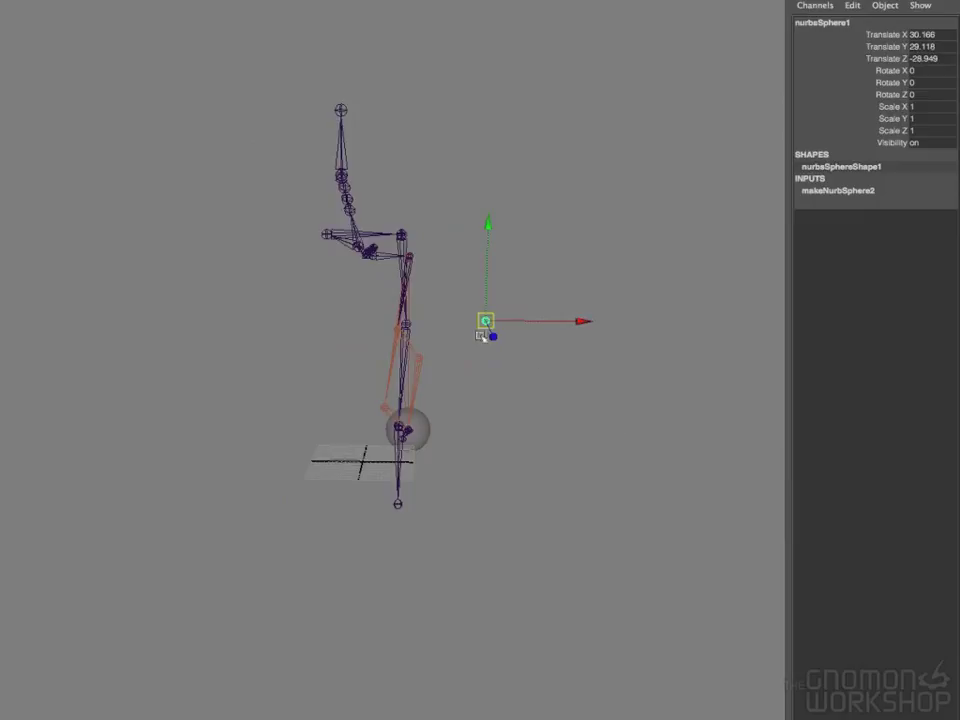
pyautogui.moveTo(487, 321); pyautogui.dragTo(429, 420)
pyautogui.keyDown('alt'); pyautogui.moveTo(467, 456); pyautogui.dragTo(497, 394); pyautogui.keyUp('alt')
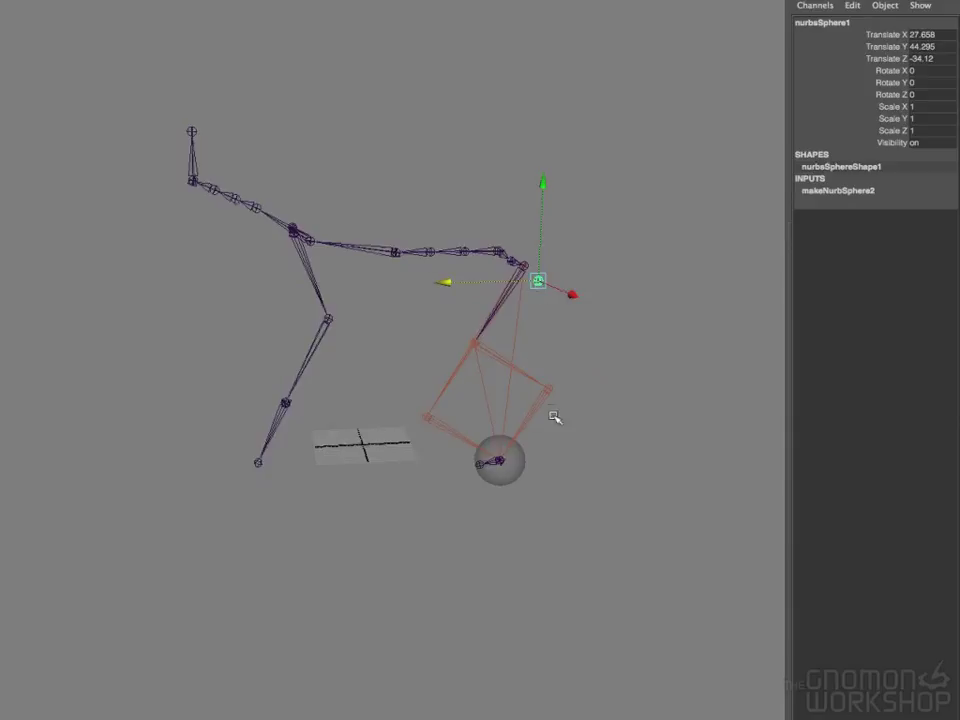
pyautogui.keyDown('alt'); pyautogui.moveTo(540, 420); pyautogui.dragTo(511, 398); pyautogui.keyUp('alt')
# Test the leg by moving footCtrl to about X 10.34, Y 1.84, Z -28.71 and back to X 9.927, Y -2.101, Z -32.626
pyautogui.click(511, 485)
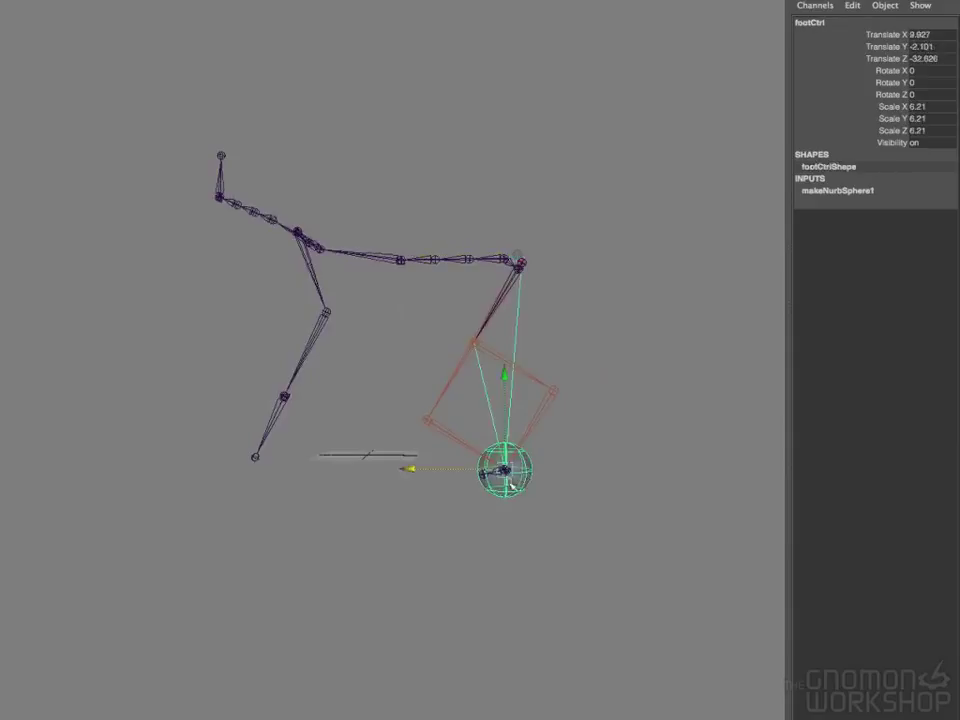
pyautogui.moveTo(511, 486); pyautogui.dragTo(420, 434)
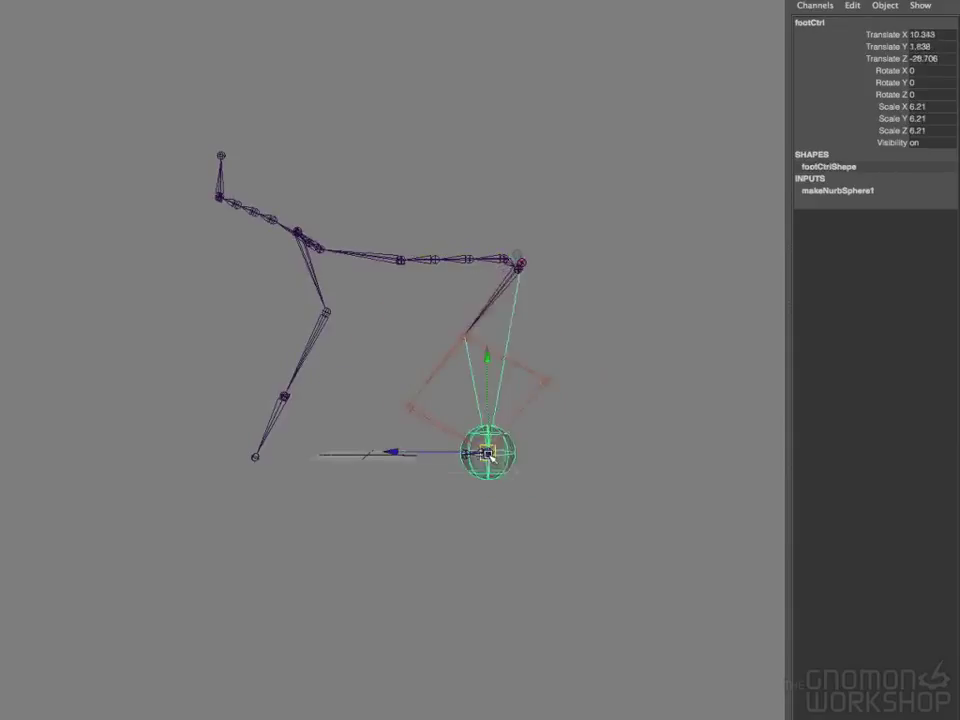
pyautogui.moveTo(487, 455); pyautogui.dragTo(497, 506)
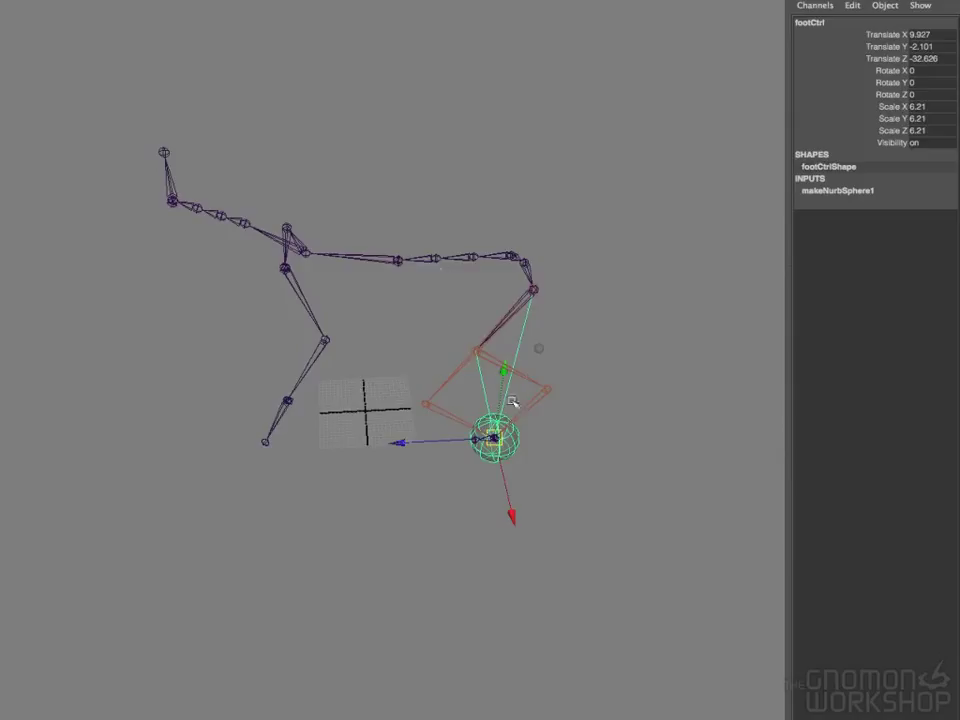
# Test moving the pole vector sphere beside the upper leg, undo the move and deselect the sphere
pyautogui.keyDown('alt'); pyautogui.moveTo(540, 435); pyautogui.dragTo(523, 479); pyautogui.keyUp('alt')
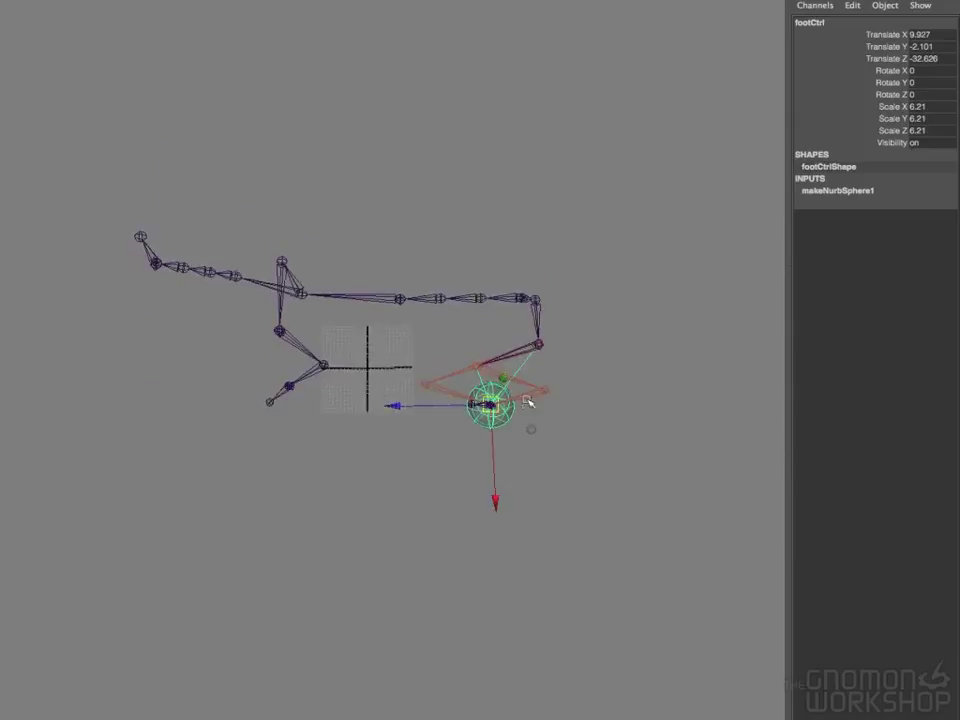
pyautogui.click(533, 431)
pyautogui.moveTo(536, 433); pyautogui.dragTo(574, 435)
pyautogui.hotkey('ctrl', 'z')
pyautogui.click(579, 377)
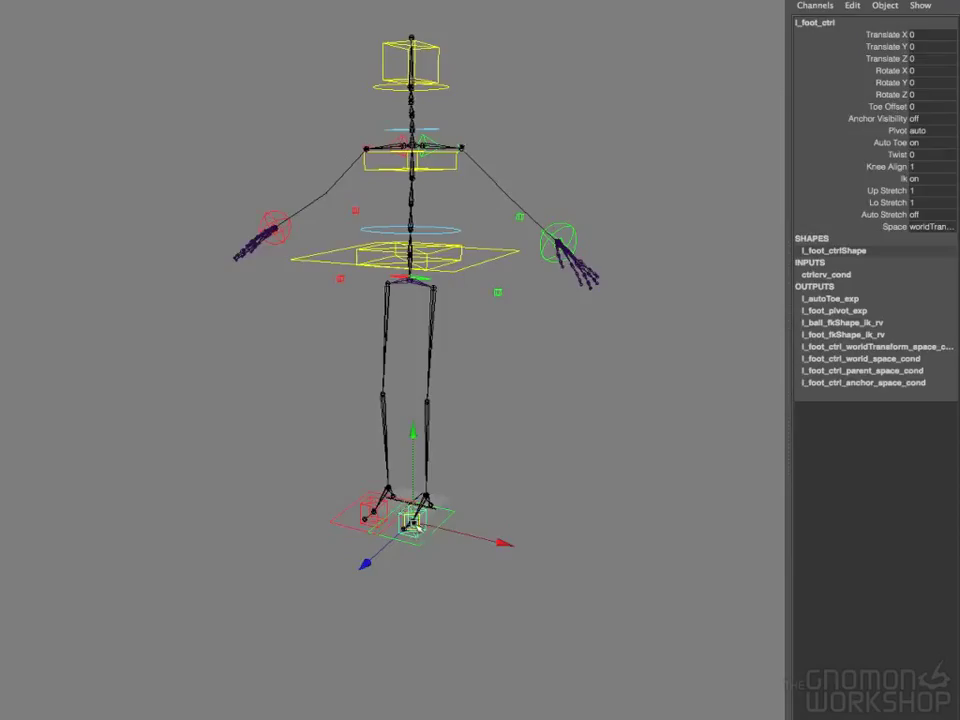
# Pose l_foot_ctrl raised at about X 5.521, Y 31.612, Z -13.168 with Rotate Y about 24.197, and deselect it
pyautogui.moveTo(414, 524); pyautogui.dragTo(417, 447)
pyautogui.press('e')
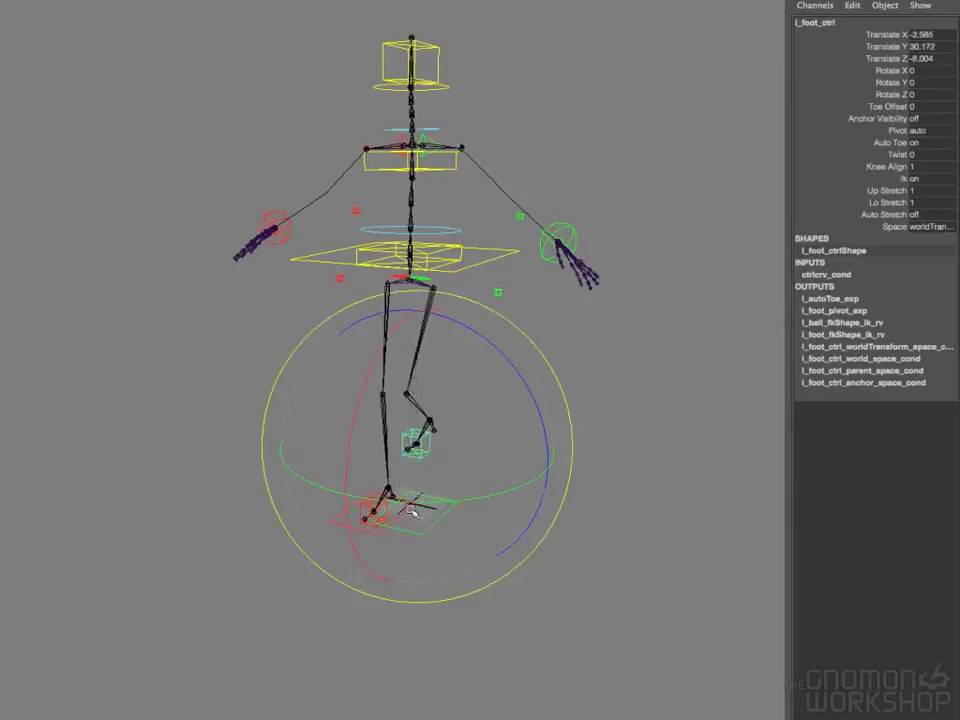
pyautogui.moveTo(408, 503); pyautogui.dragTo(474, 540)
pyautogui.press('w')
pyautogui.moveTo(418, 448); pyautogui.dragTo(462, 494)
pyautogui.keyDown('alt'); pyautogui.moveTo(503, 541); pyautogui.dragTo(461, 448); pyautogui.keyUp('alt')
pyautogui.click(510, 295)
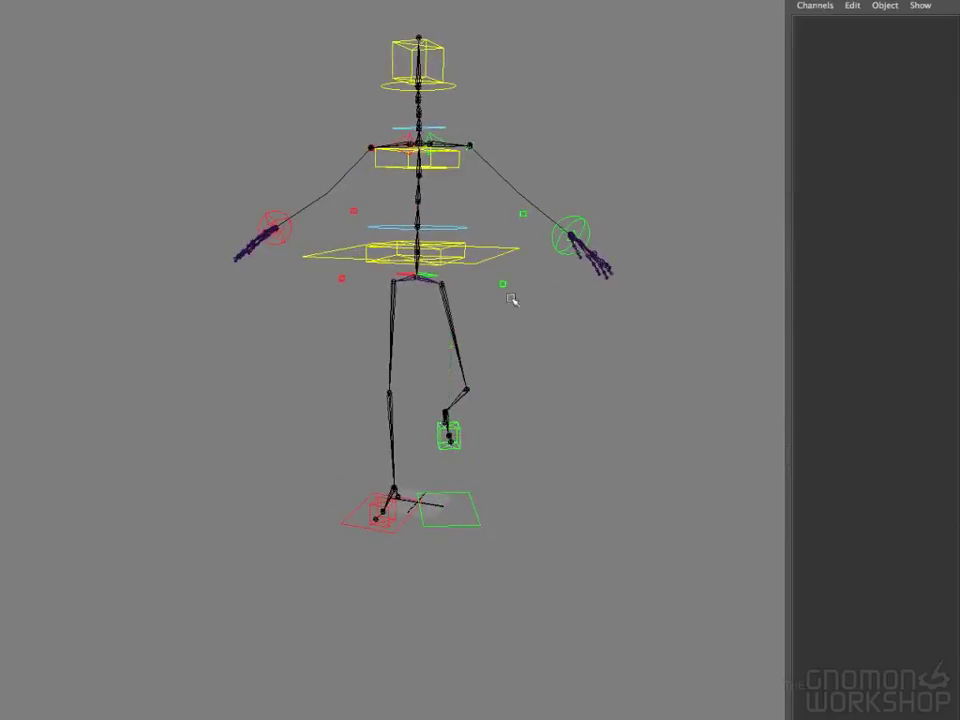
# Test swinging the left knee by moving l_knee_ctrl sideways, and undo the moves
pyautogui.click(498, 281)
pyautogui.keyDown('alt'); pyautogui.moveTo(529, 302); pyautogui.dragTo(521, 421); pyautogui.keyUp('alt')
pyautogui.moveTo(506, 318); pyautogui.dragTo(572, 333)
pyautogui.hotkey('ctrl', 'z')
pyautogui.keyDown('alt'); pyautogui.moveTo(553, 409); pyautogui.dragTo(518, 360); pyautogui.keyUp('alt')
pyautogui.hotkey('ctrl', 'z')
pyautogui.keyDown('alt'); pyautogui.moveTo(478, 579); pyautogui.dragTo(482, 514); pyautogui.keyUp('alt')
pyautogui.scroll(3, 490, 512)
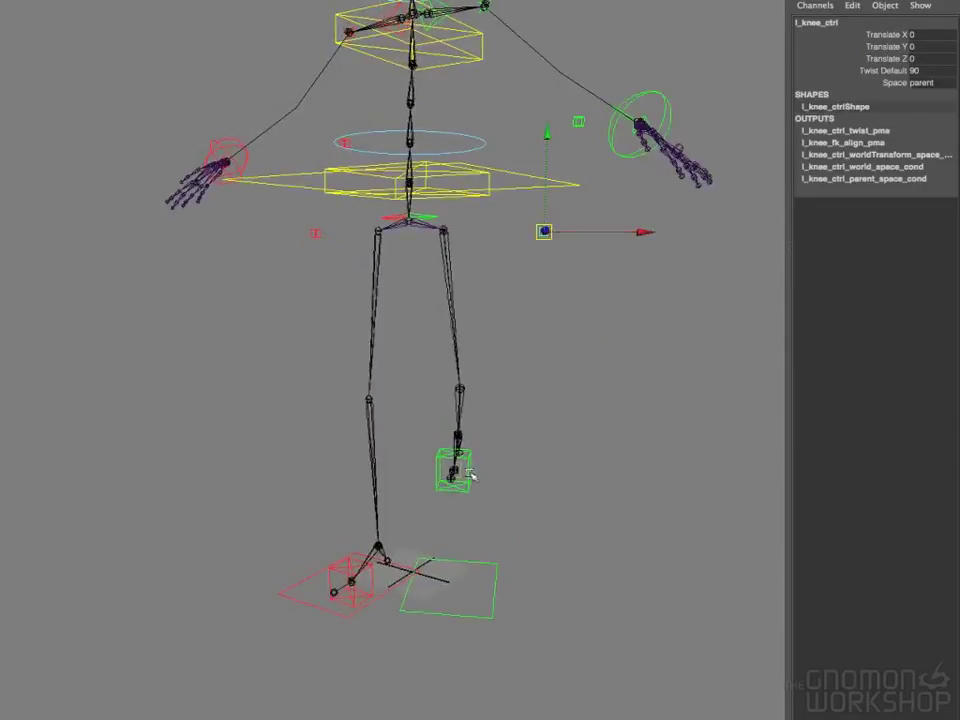
# Adjust l_foot_ctrl's Twist interactively to swivel the left knee, and deselect the control
pyautogui.click(474, 482)
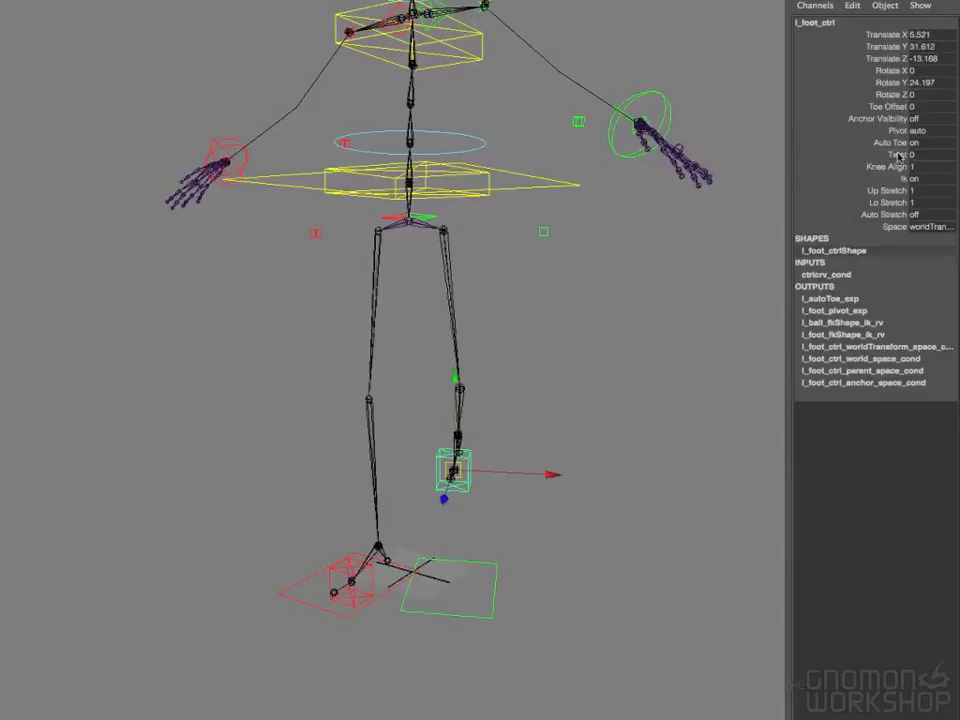
pyautogui.click(888, 155)
pyautogui.moveTo(561, 330); pyautogui.dragTo(579, 268, button='middle')
pyautogui.click(586, 375)
pyautogui.scroll(-3, 534, 444)
pyautogui.moveTo(534, 444)
pyautogui.keyDown('alt'); pyautogui.mouseDown()
pyautogui.moveTo(386, 469)
pyautogui.moveTo(557, 473)
pyautogui.moveTo(525, 466)
pyautogui.mouseUp(); pyautogui.keyUp('alt')
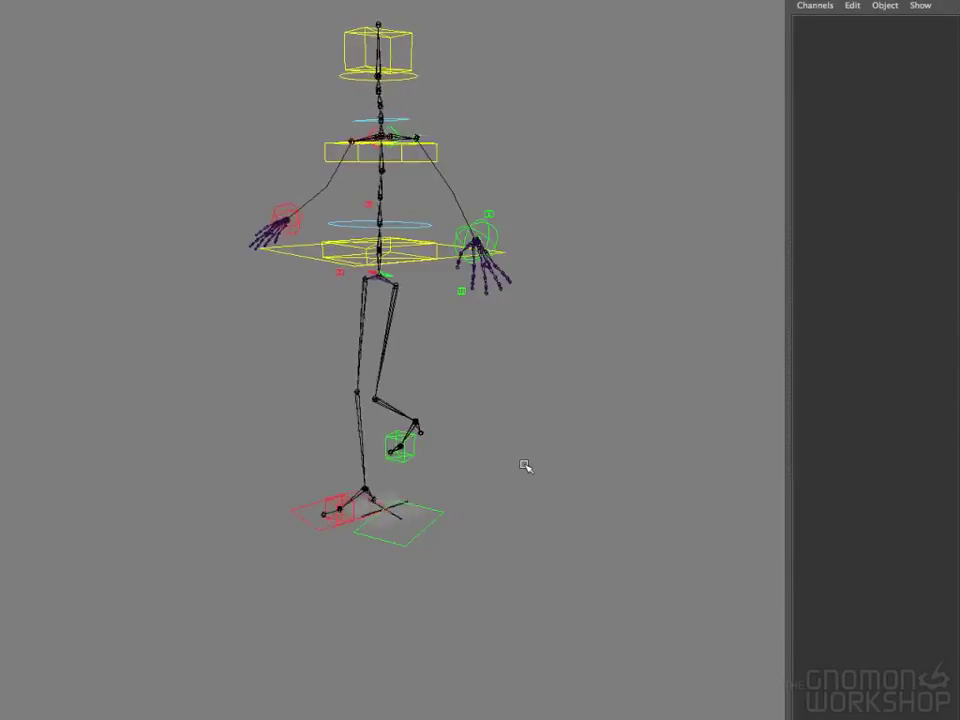